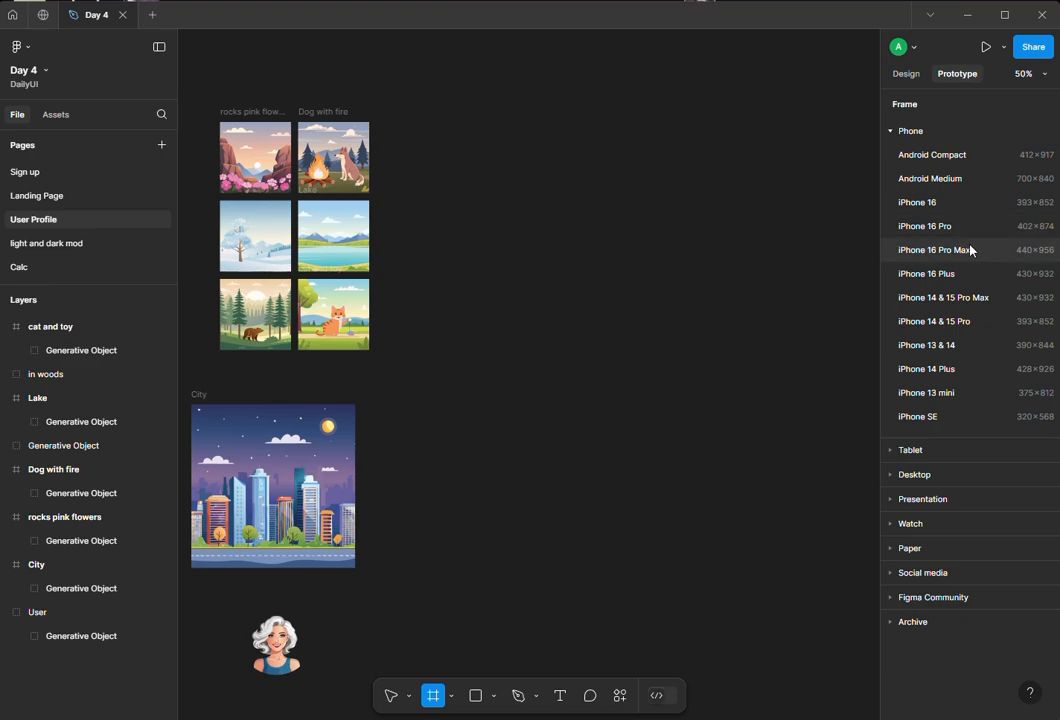
- Create an iPhone 16 Pro Max frame (440×956) on the canvas
left_click(970, 250)
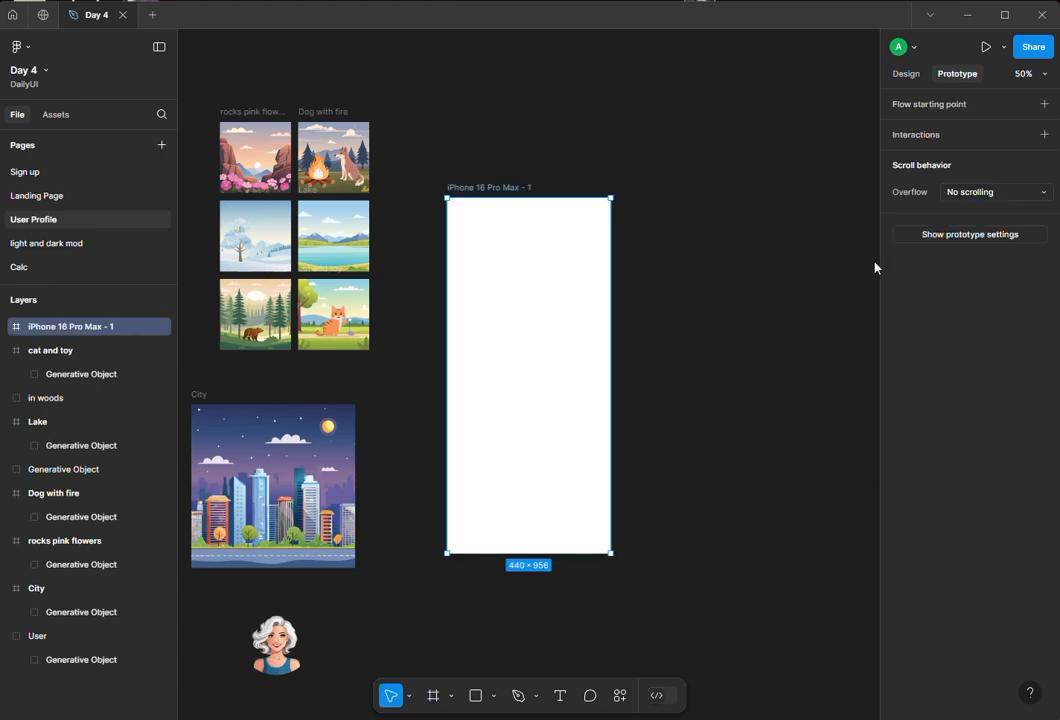
left_click(692, 283)
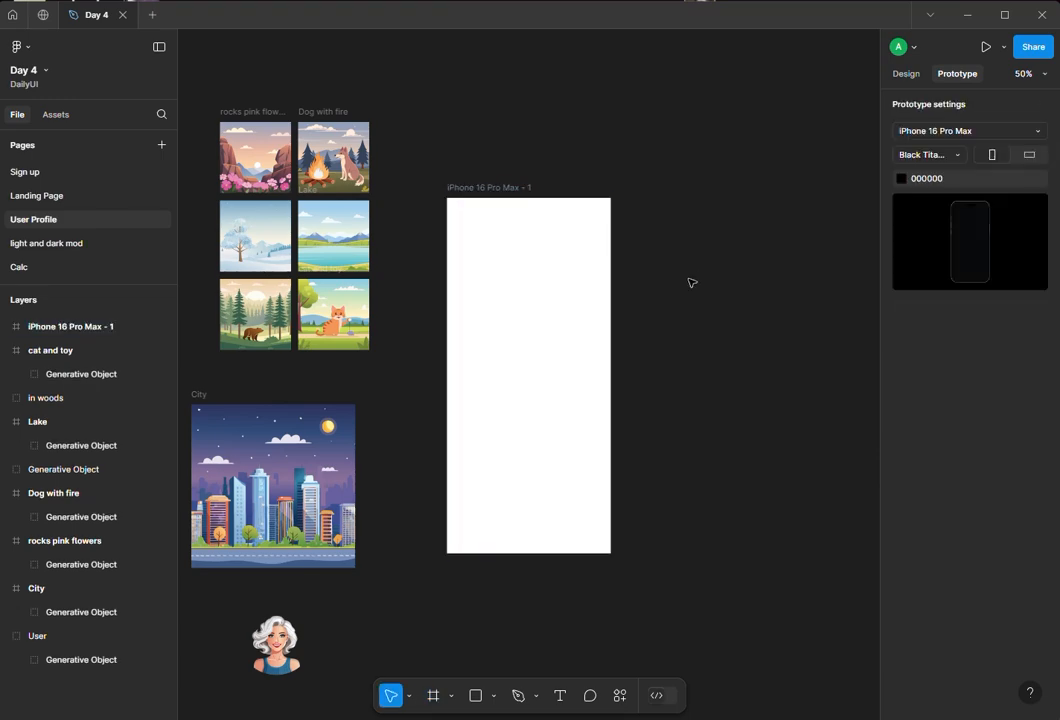
- Draw a header rectangle across the top of the frame, about 440×64 at position 0,0
left_click(482, 697)
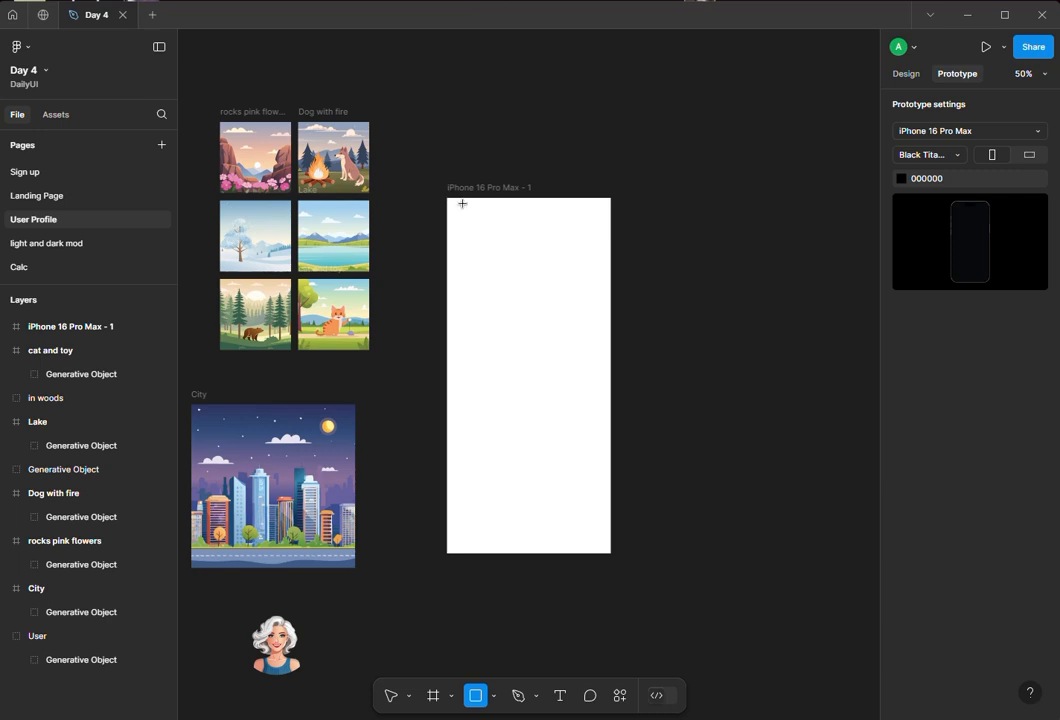
left_click_drag(462, 204, 611, 221)
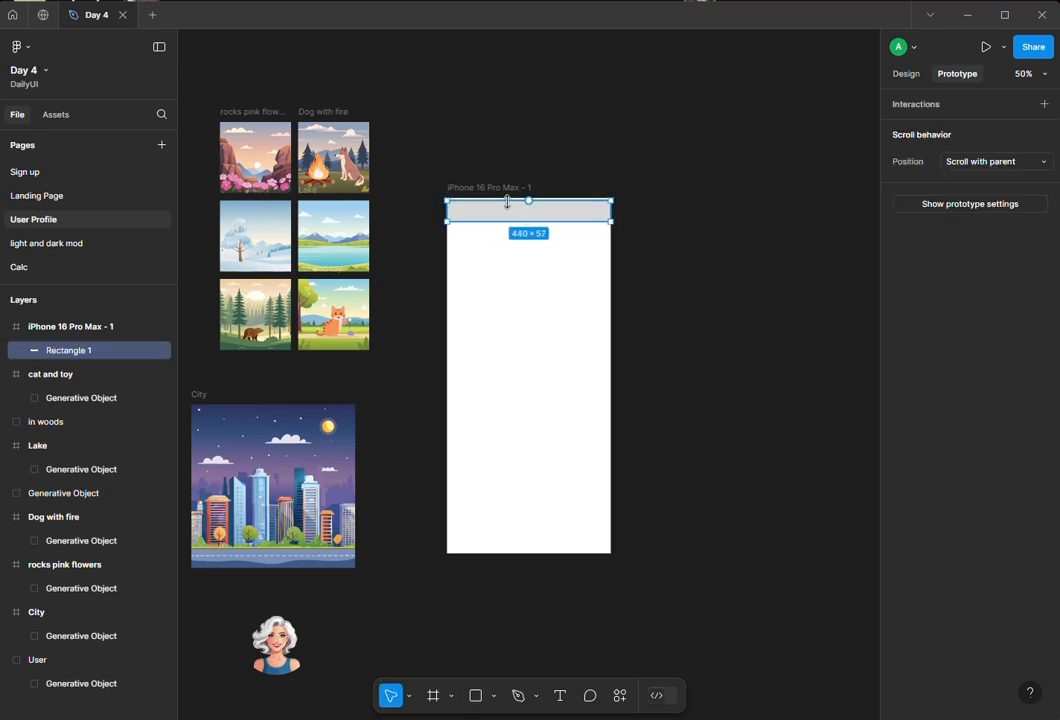
left_click_drag(507, 201, 504, 197)
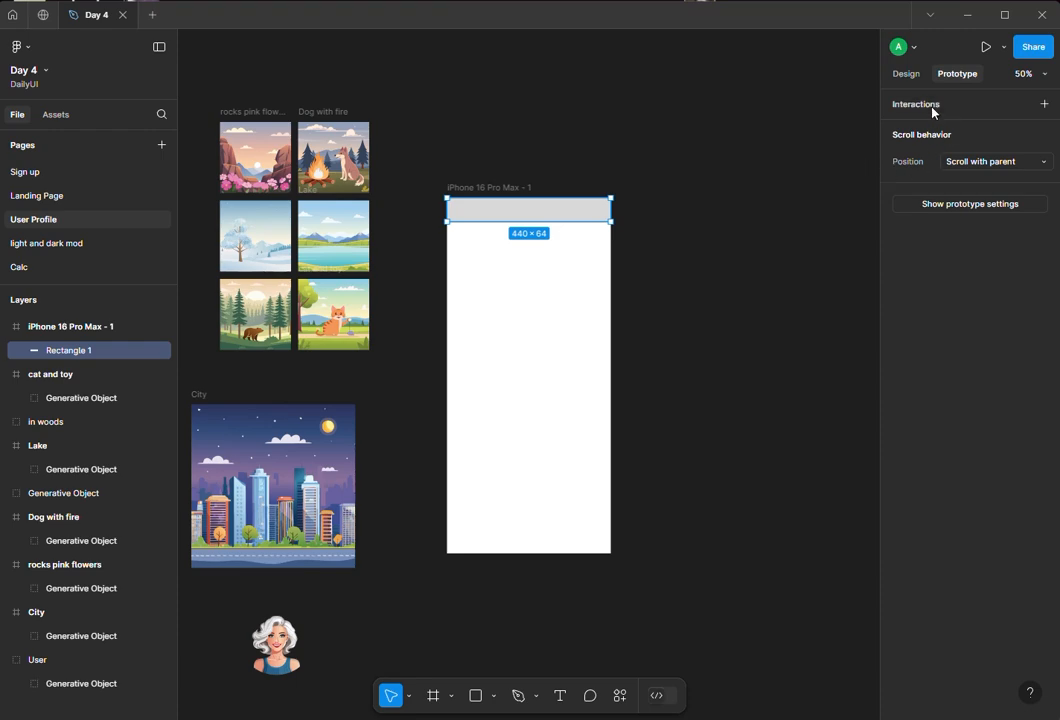
left_click(903, 75)
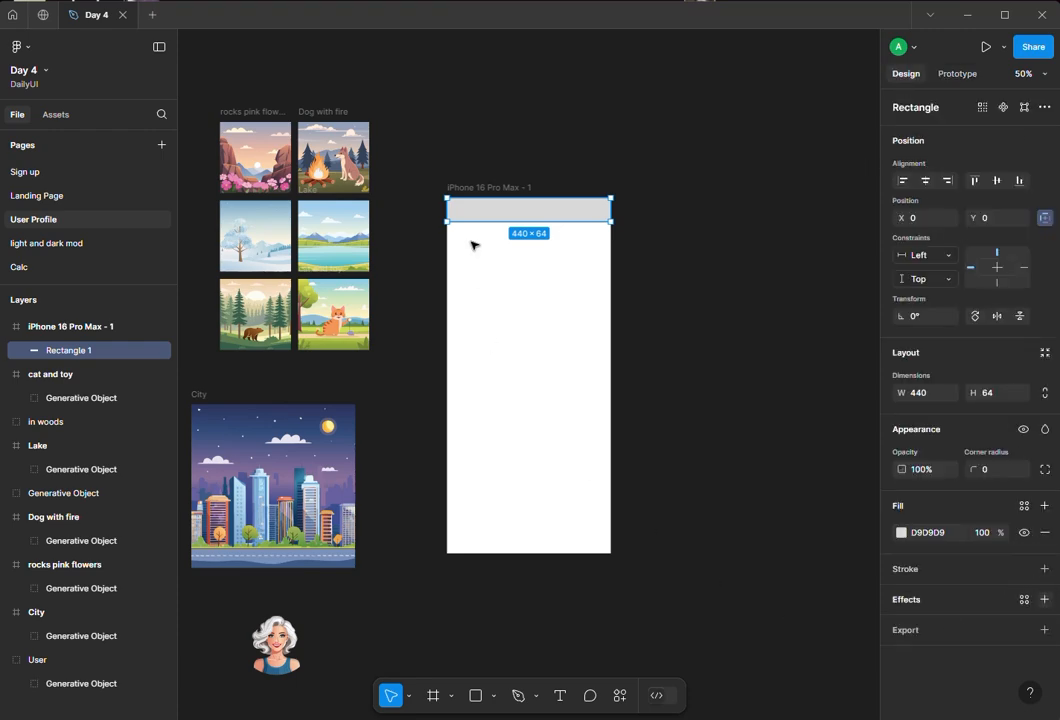
- Add a layout grid to the frame set to 4 columns with a 16 margin and 20 gutter
left_click(480, 186)
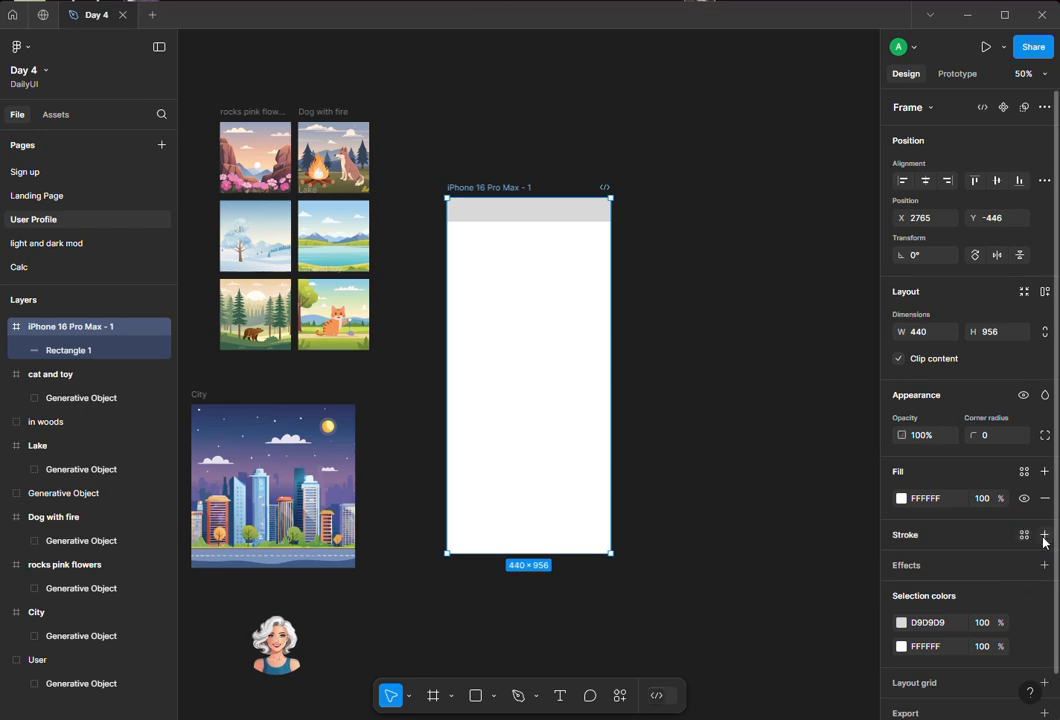
scroll(980, 572, "down", 1)
left_click(1044, 638)
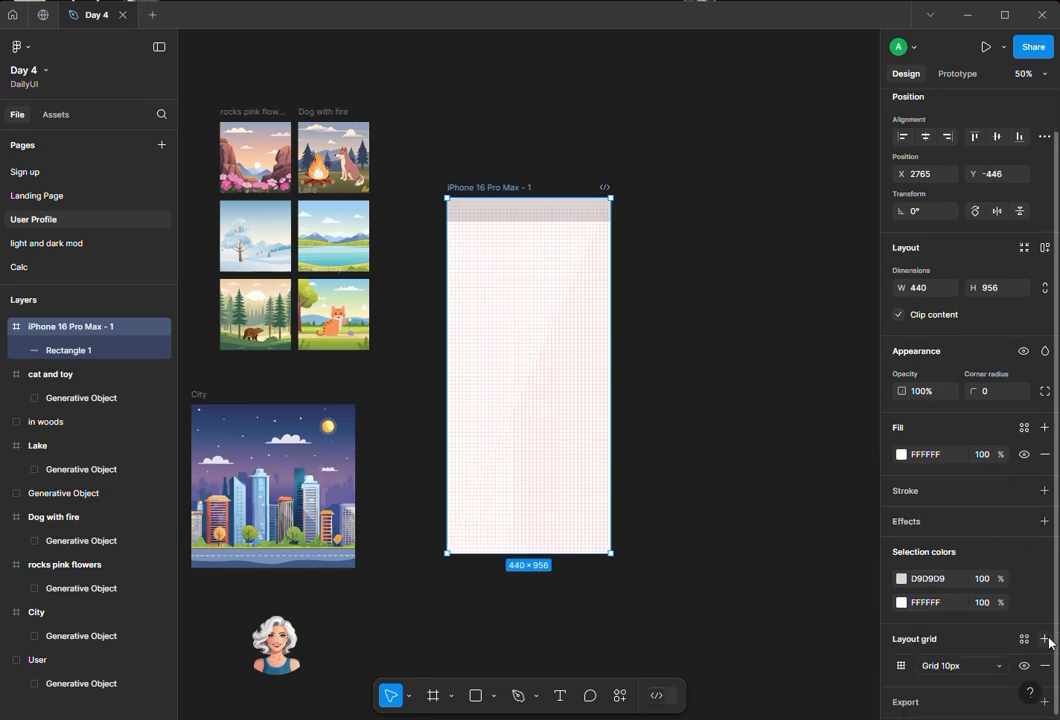
left_click(901, 666)
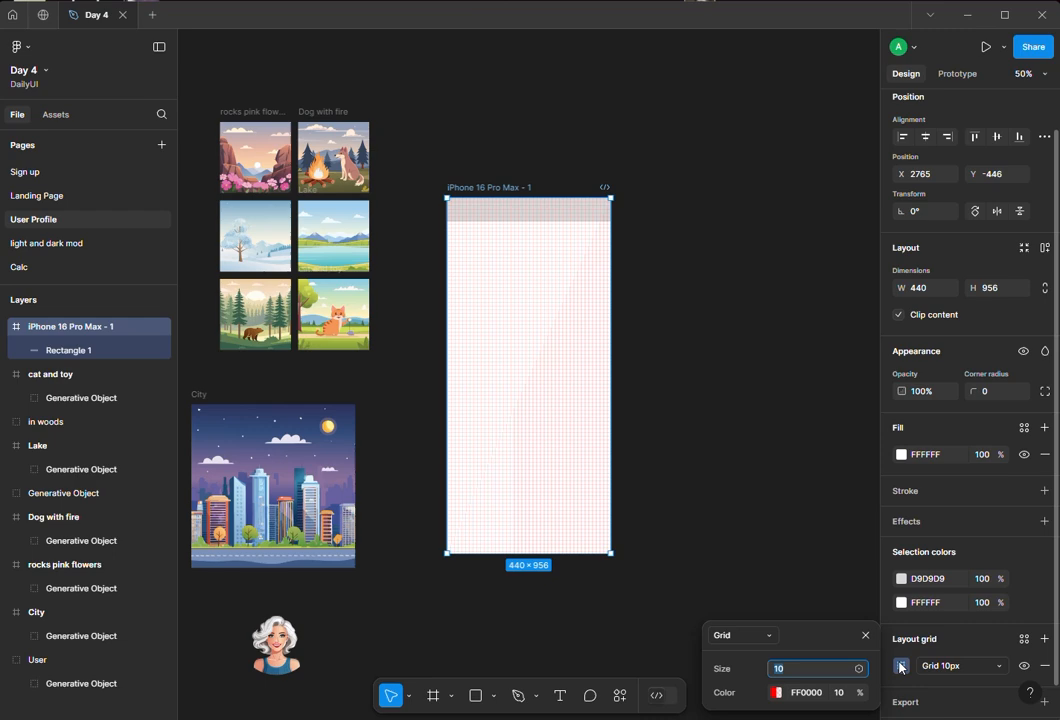
left_click(738, 635)
left_click(752, 653)
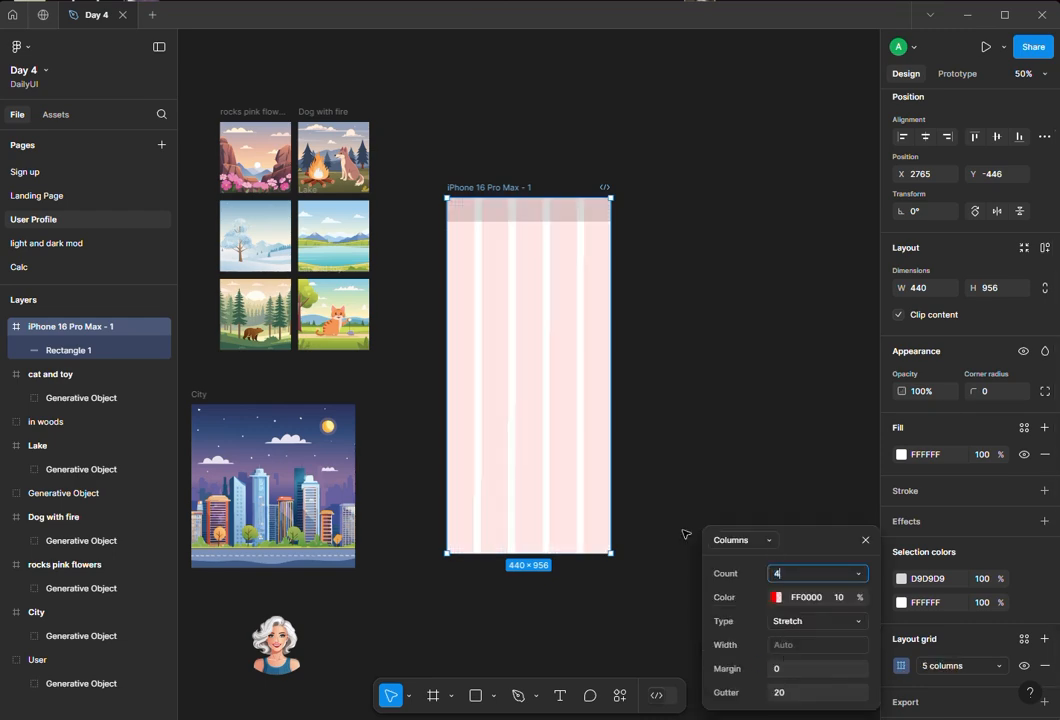
left_click(800, 669)
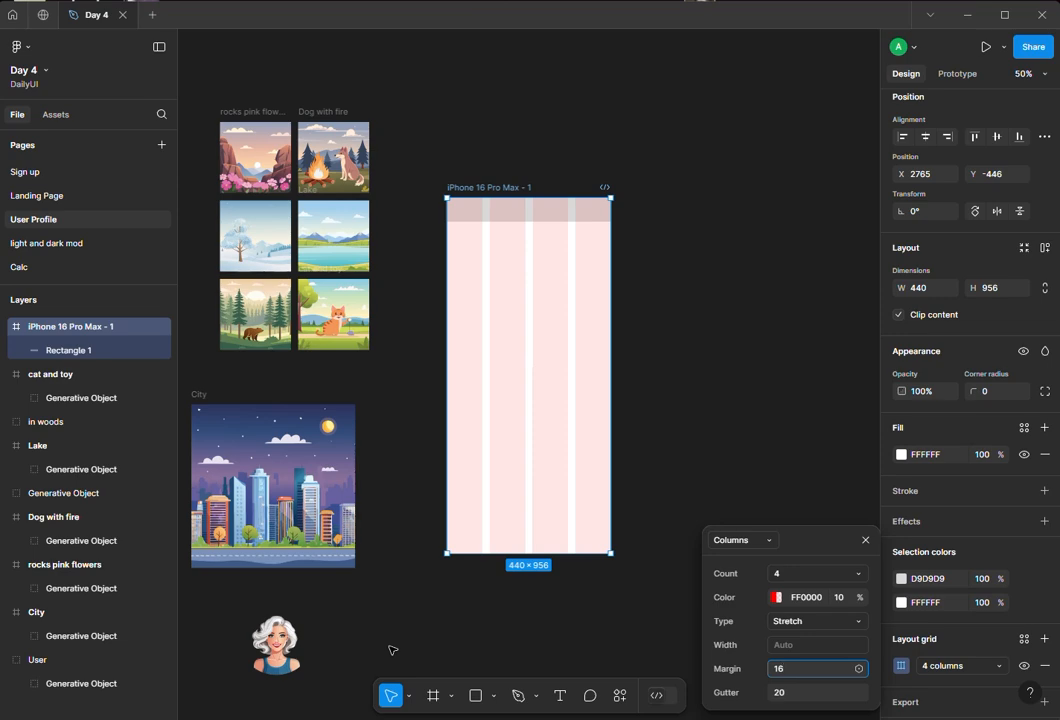
key("Return")
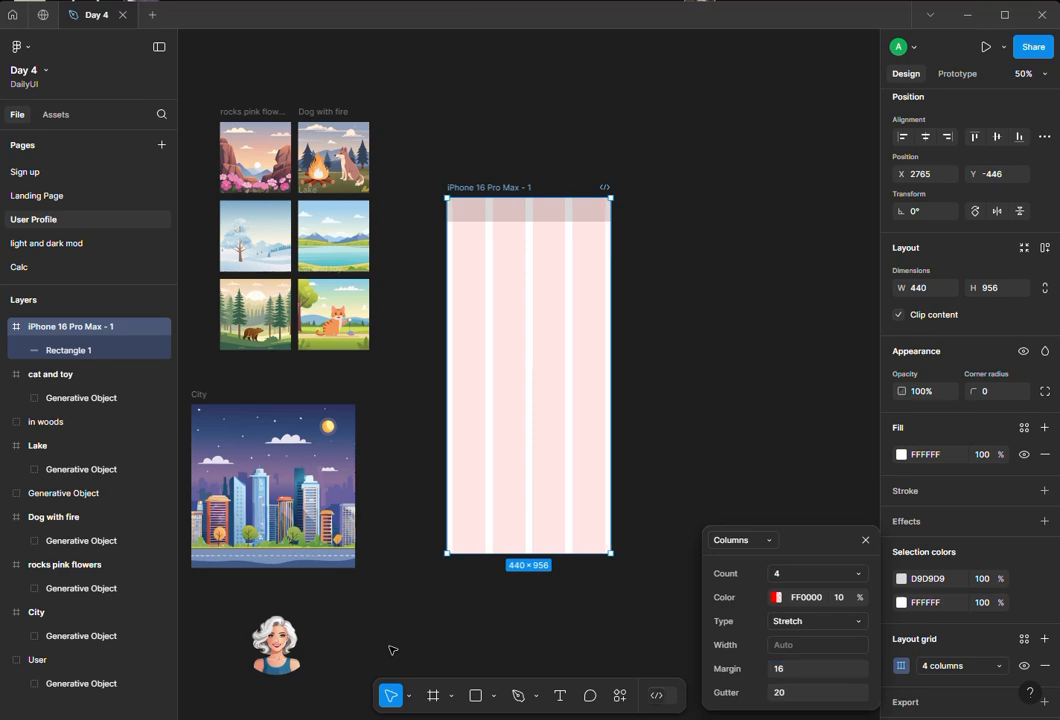
left_click(866, 540)
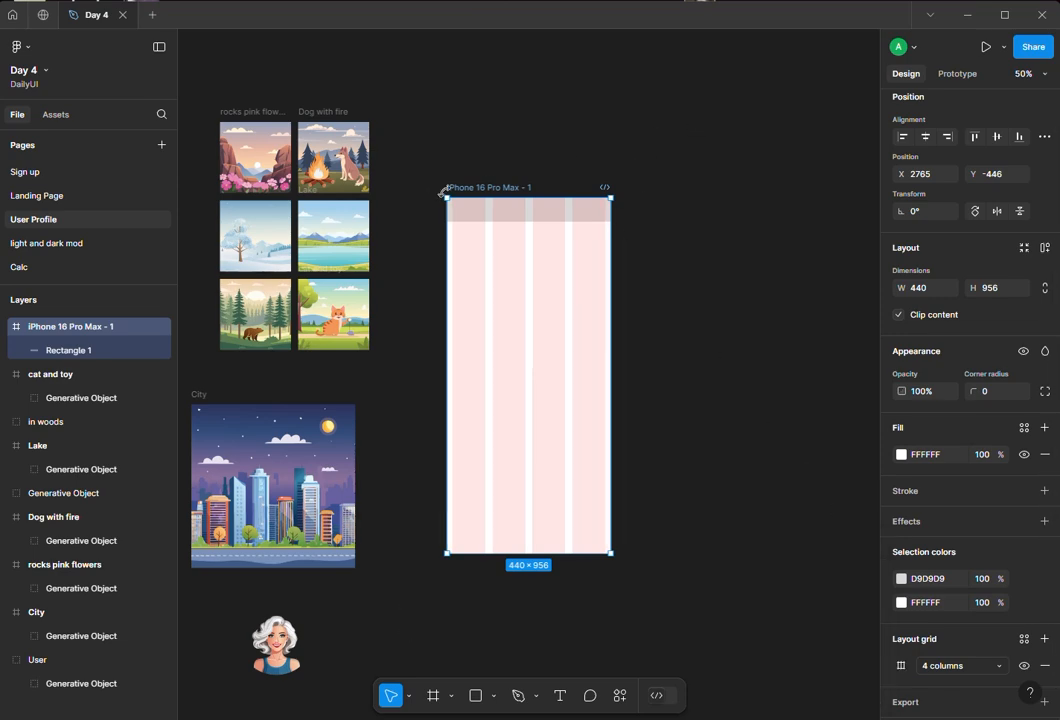
- Preview the phone frame in the prototype presentation view, then return to the design file
left_click(478, 181)
left_click(492, 187)
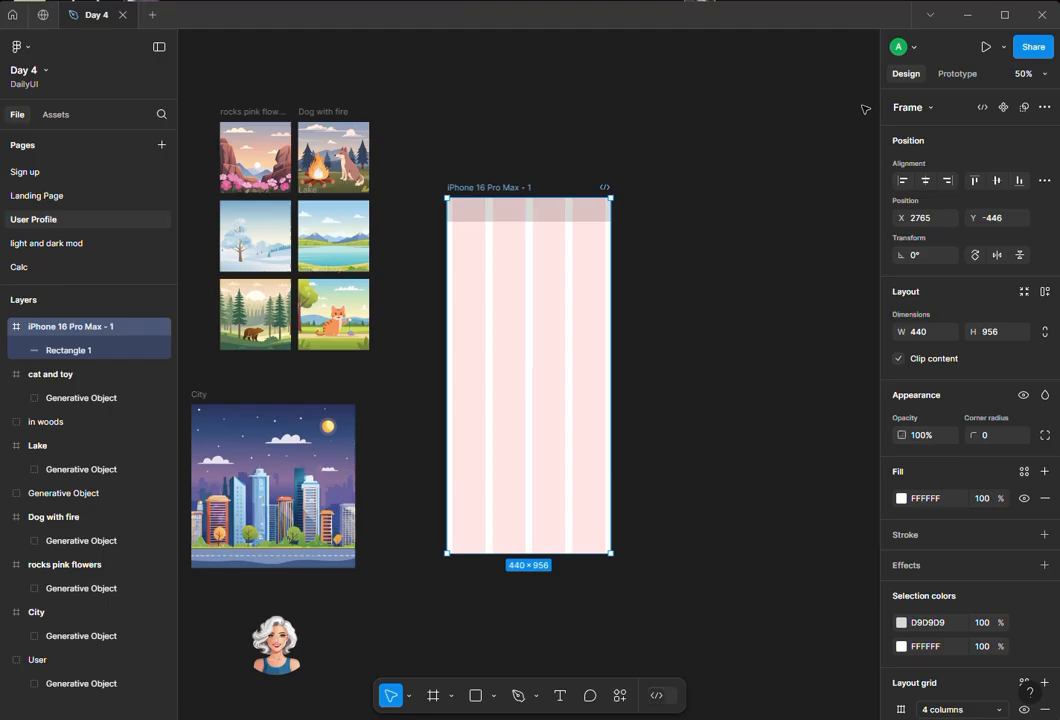
left_click(987, 46)
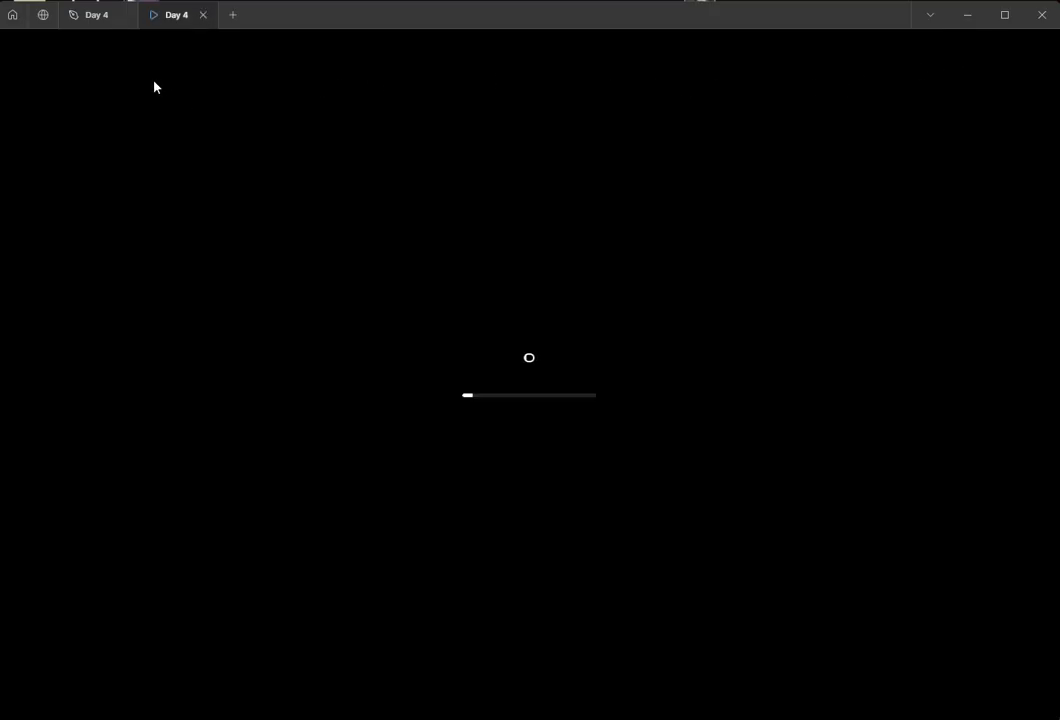
left_click(103, 17)
- Draw a second full-width rectangle about 440×243 directly below the header
left_click(671, 277)
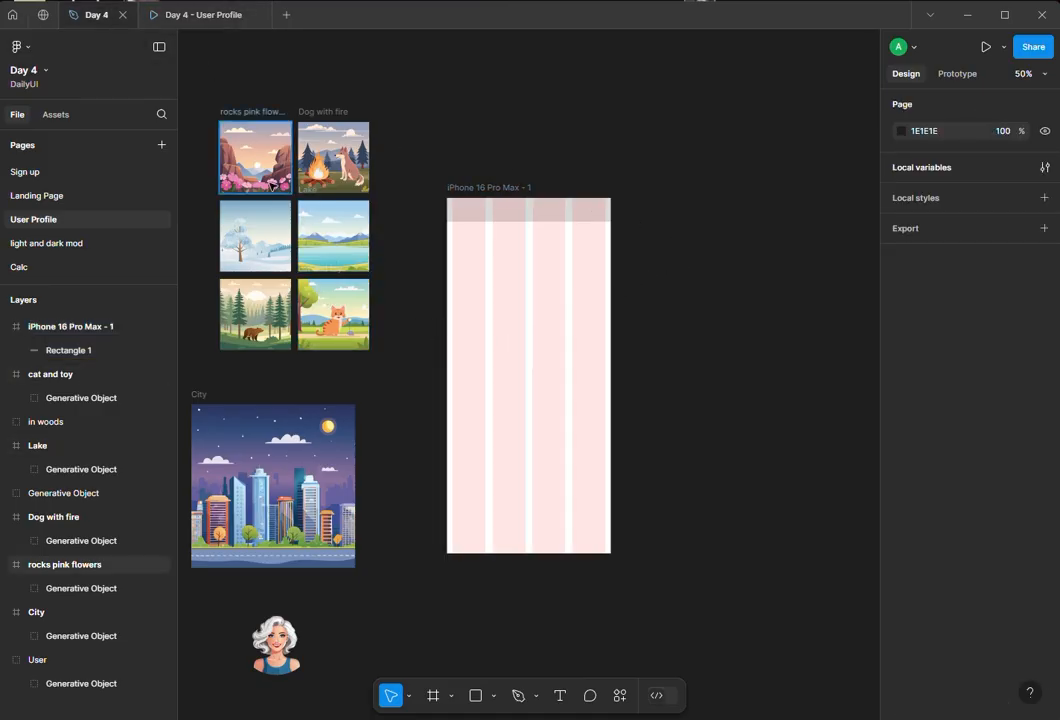
left_click(475, 698)
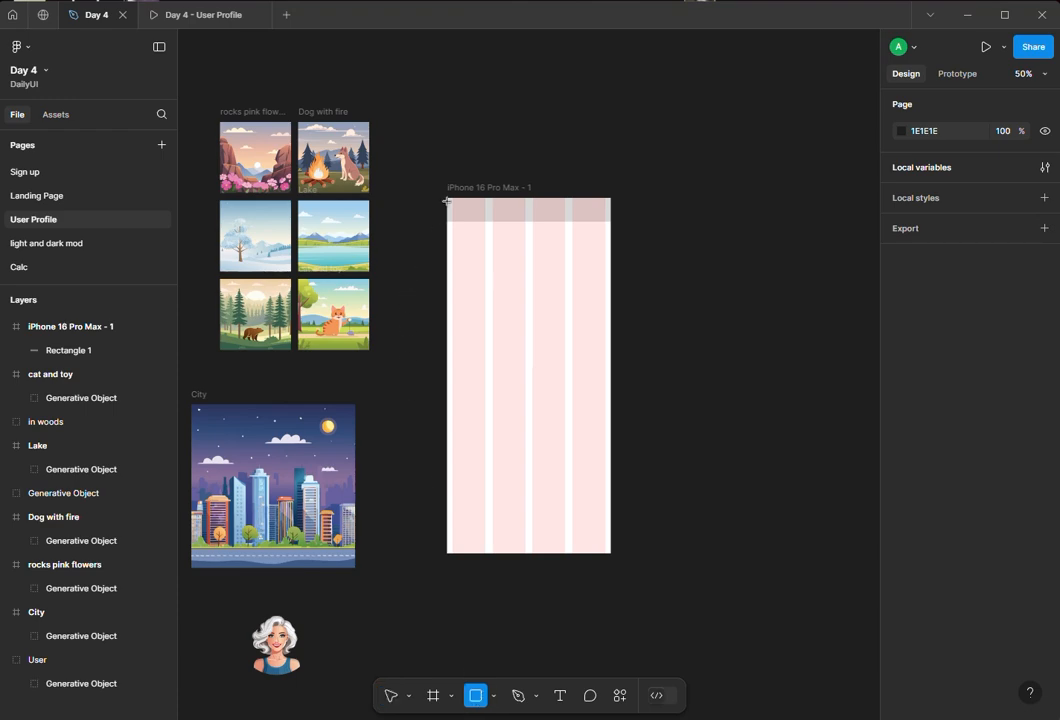
left_click_drag(447, 201, 610, 291)
left_click(443, 547)
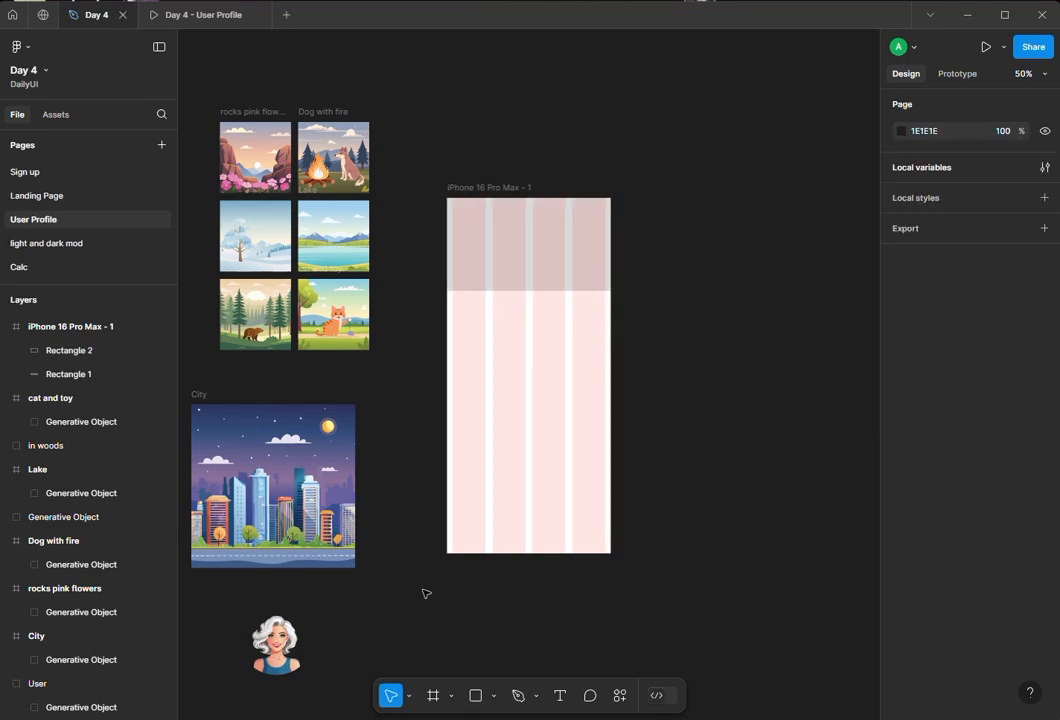
left_click_drag(520, 232, 520, 270)
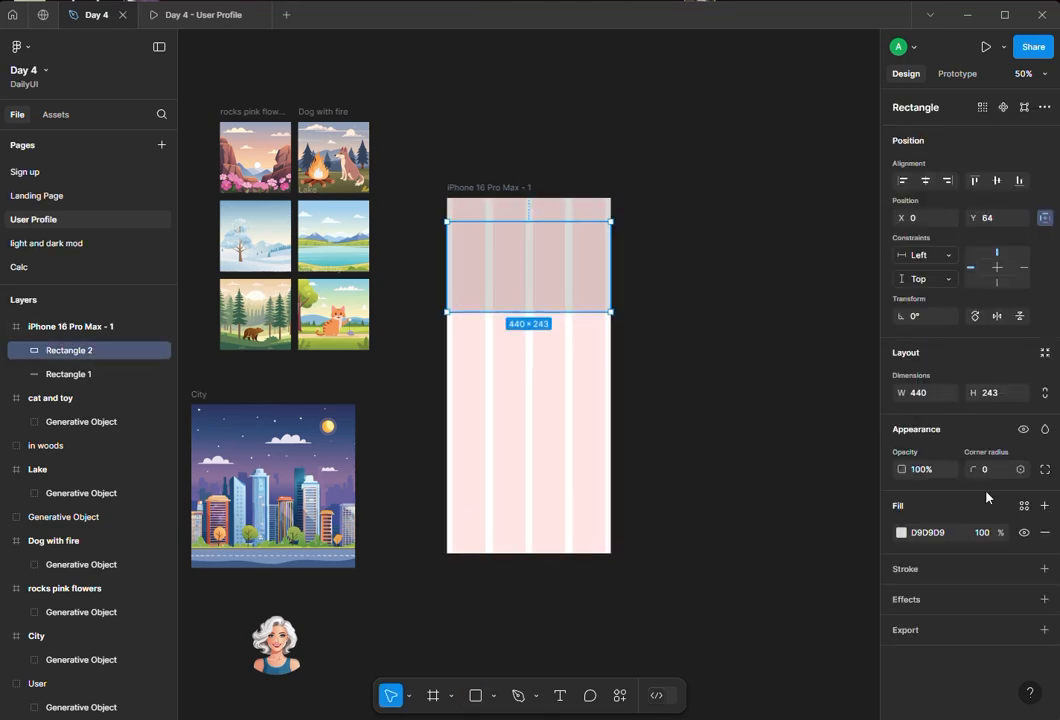
- Fill the second rectangle with the beige colour D9CEA0
left_click(901, 533)
left_click(849, 646)
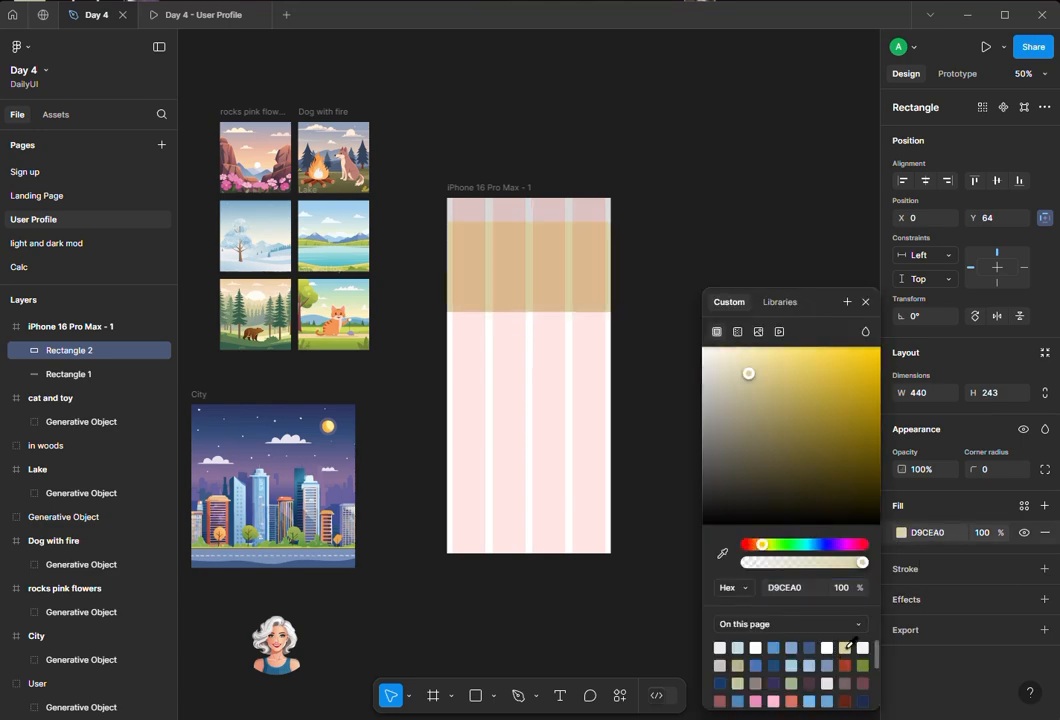
left_click(681, 179)
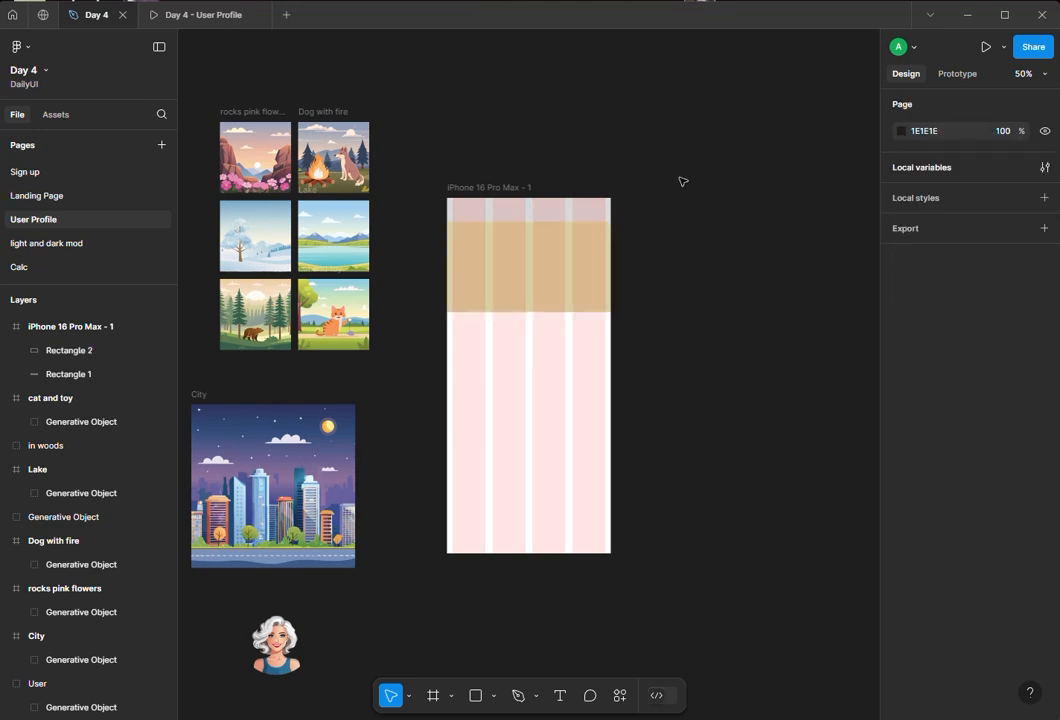
- Move the phone frame on the canvas and stretch its height to 1434
left_click(474, 197)
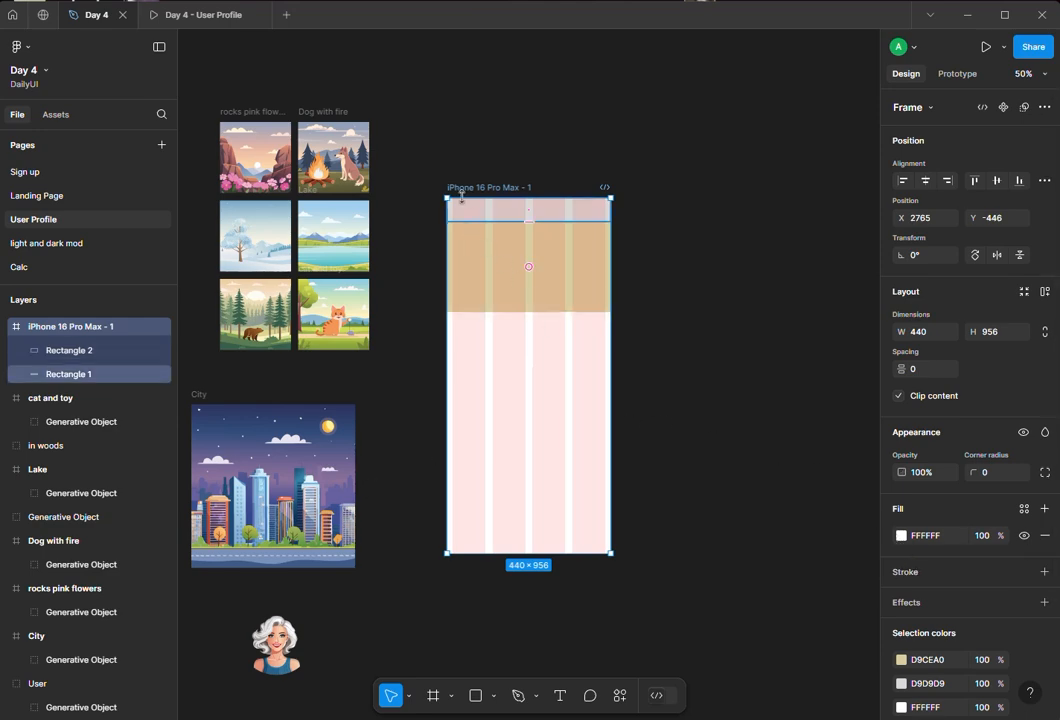
left_click_drag(476, 191, 530, 99)
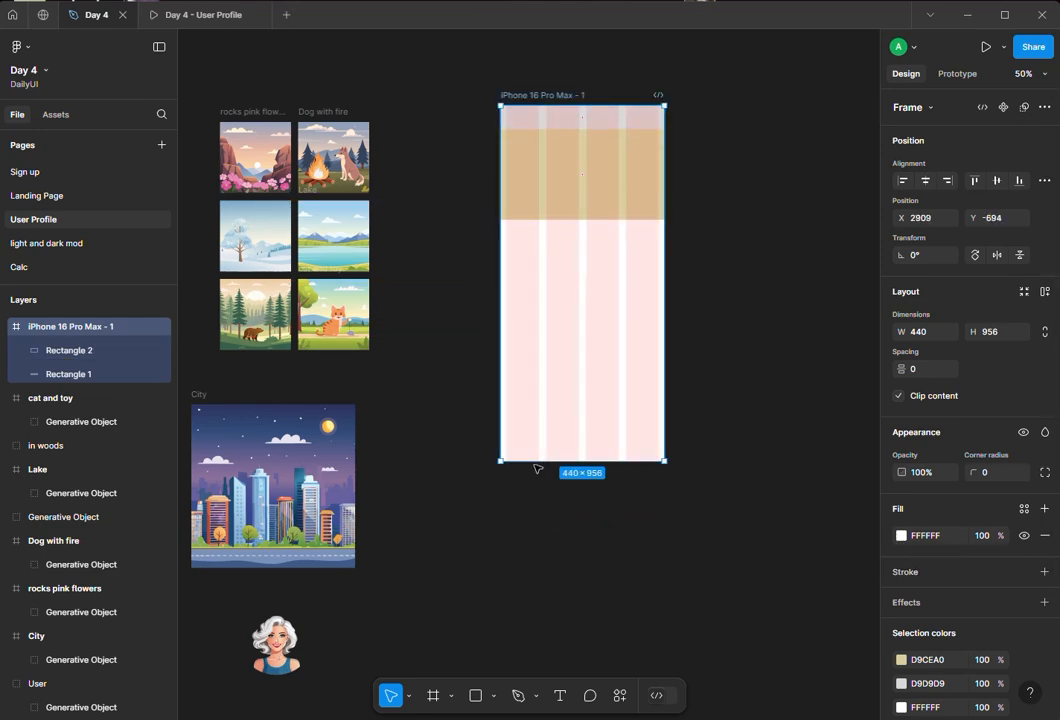
left_click_drag(530, 466, 541, 638)
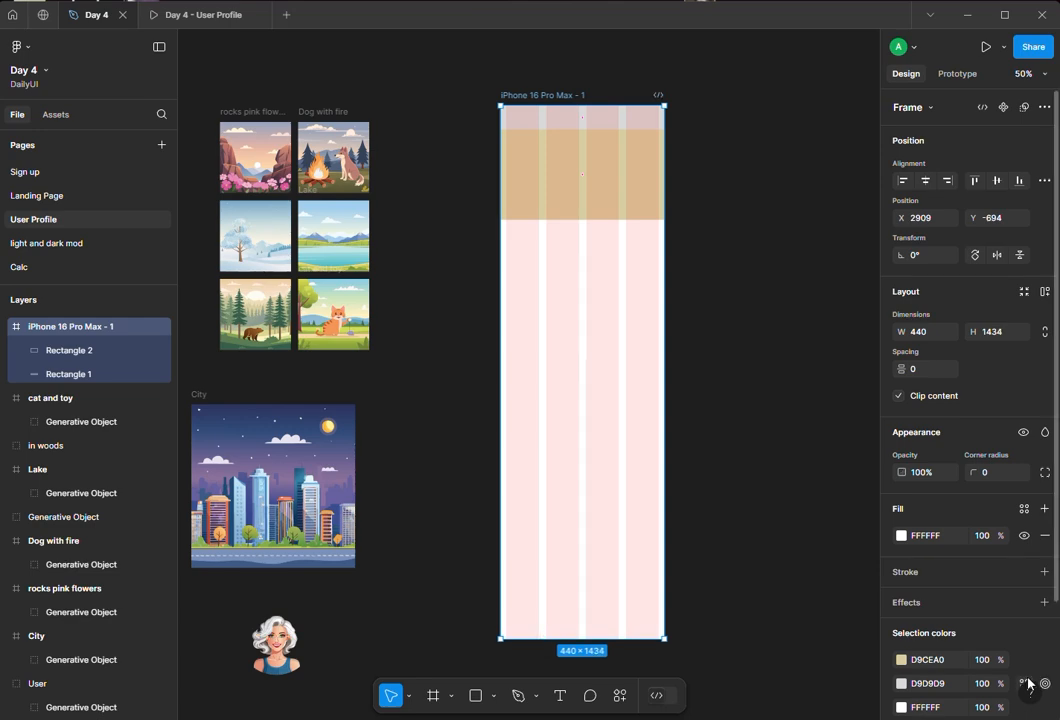
- Move the user avatar image next to the phone frame
left_click_drag(270, 630, 447, 335)
- Set the phone frame's background fill to the dark colour 100216
left_click(550, 94)
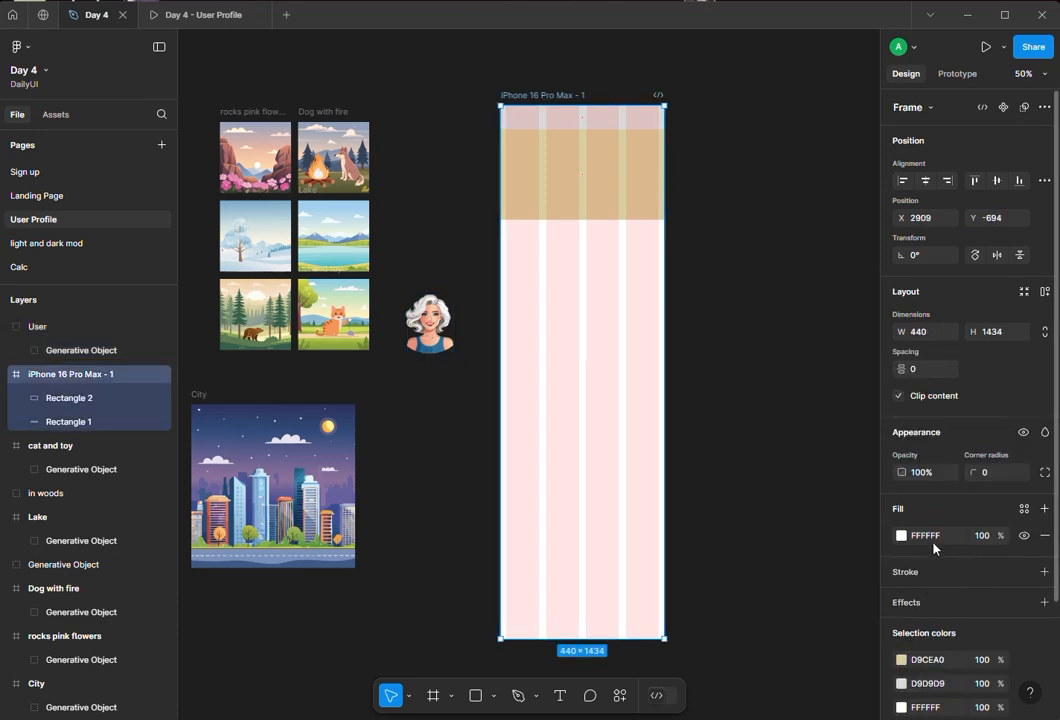
left_click(903, 537)
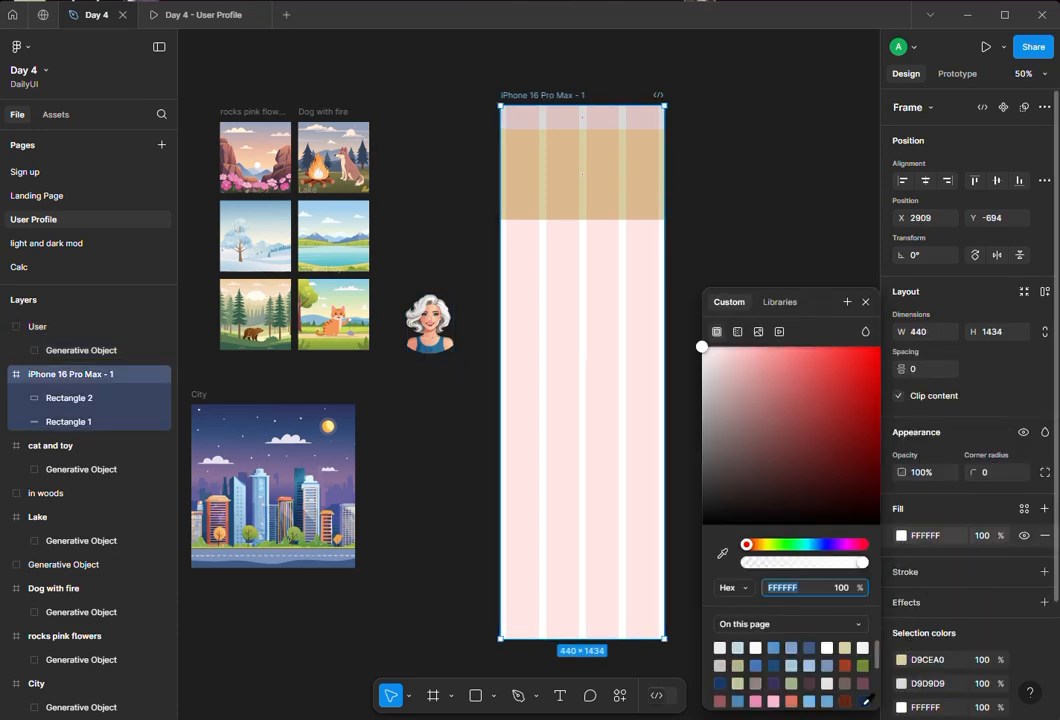
left_click(863, 703)
left_click_drag(830, 464, 842, 490)
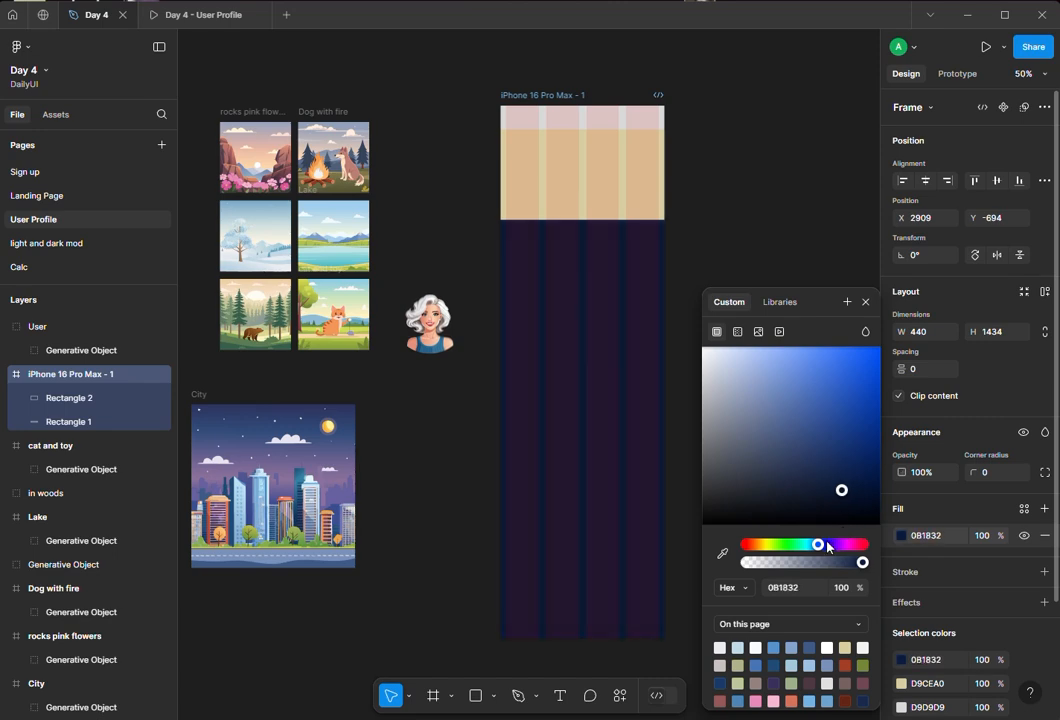
left_click_drag(828, 548, 838, 548)
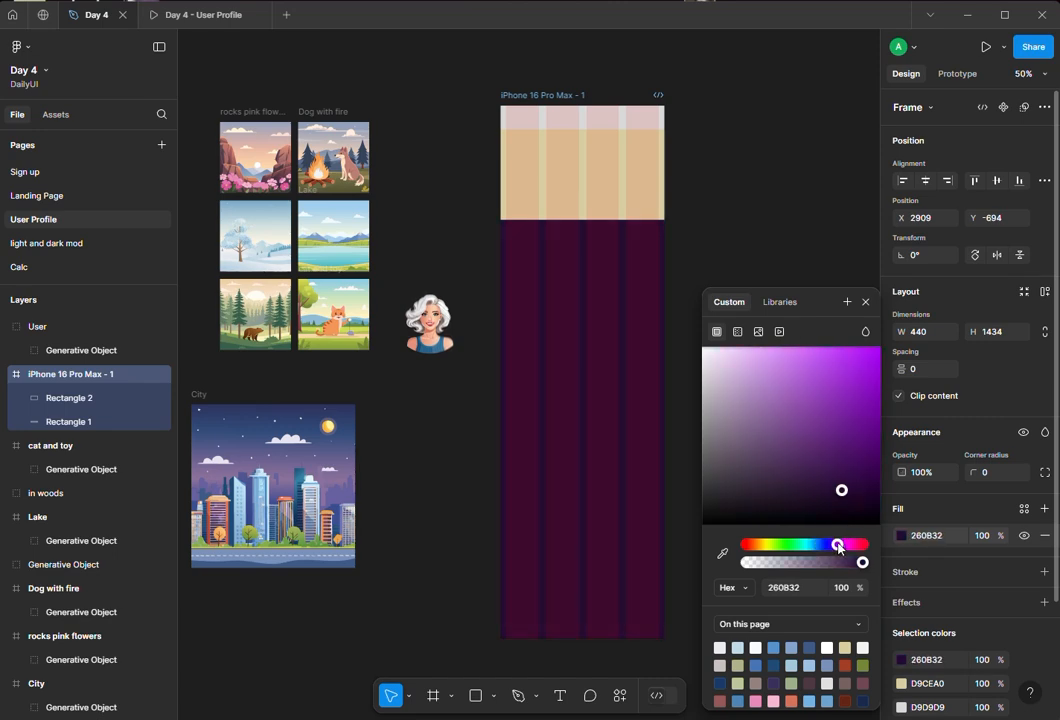
scroll(829, 690, "down", 5)
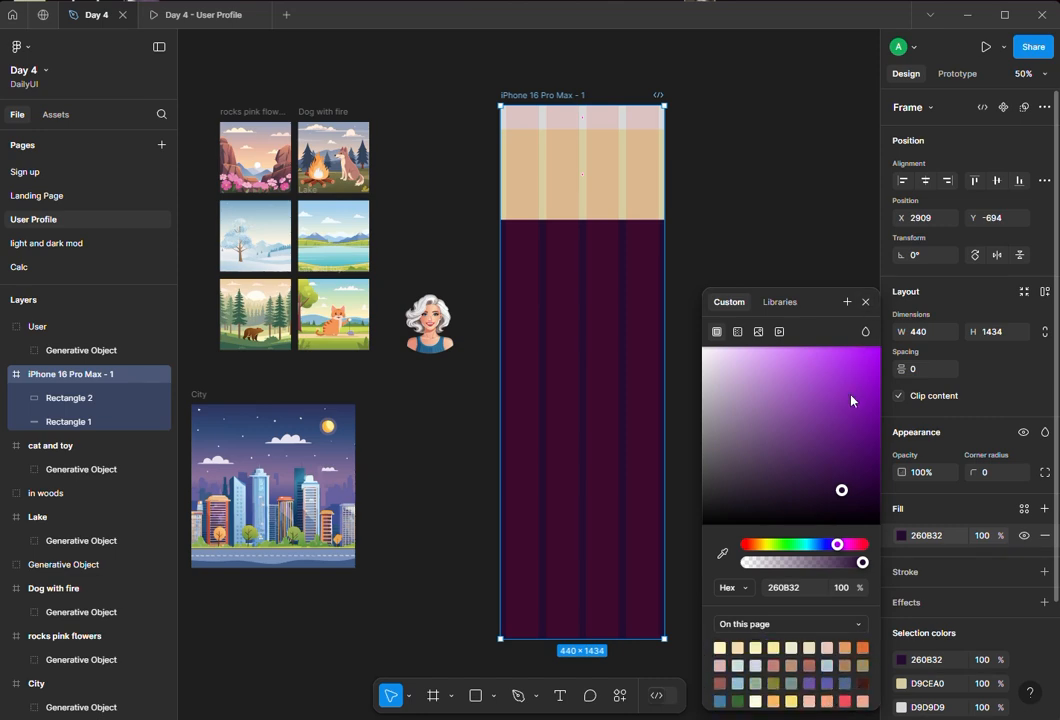
mouse_move(845, 519)
left_mouse_down()
mouse_move(843, 506)
mouse_move(862, 521)
left_mouse_up()
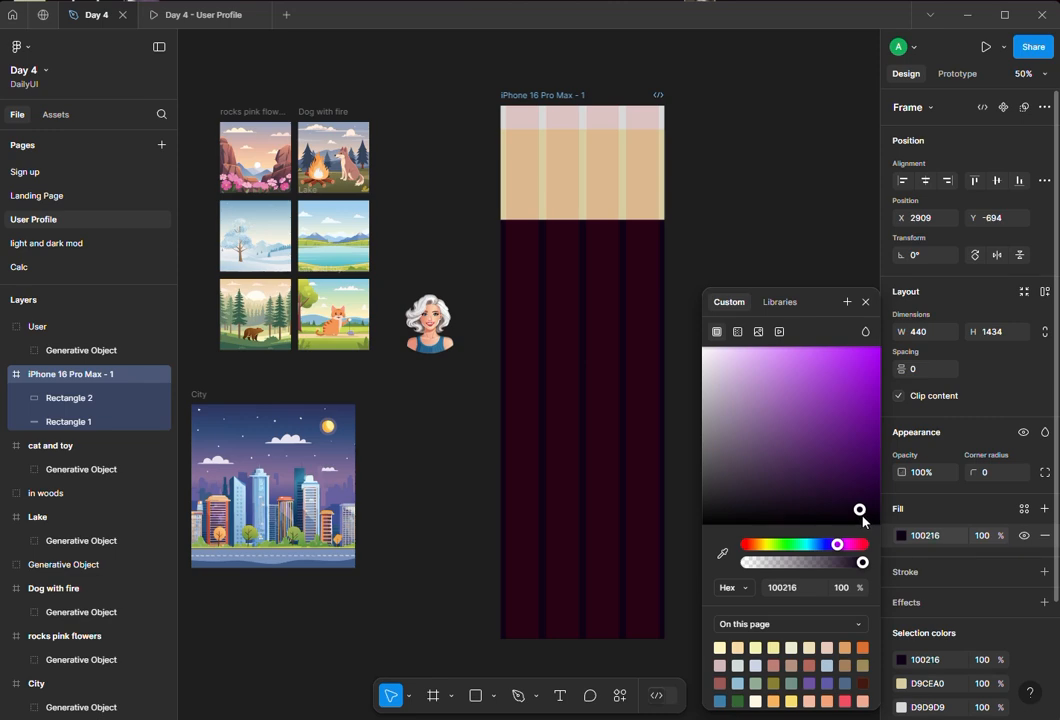
left_click(869, 302)
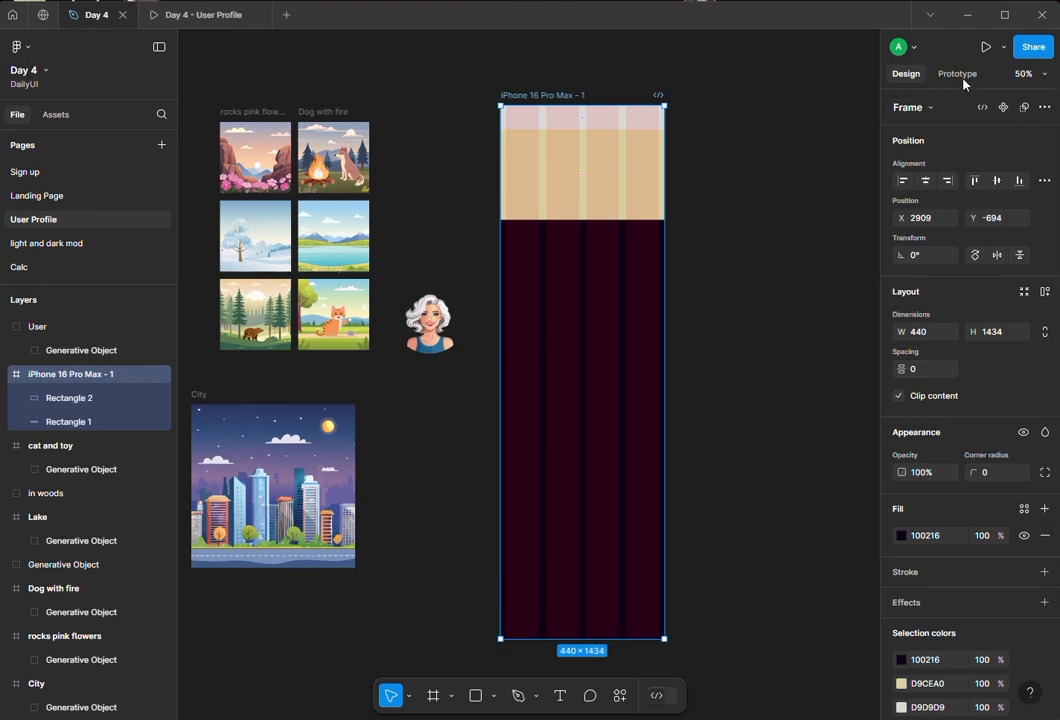
- Check the updated frame in the prototype preview and return to the design file
left_click(175, 16)
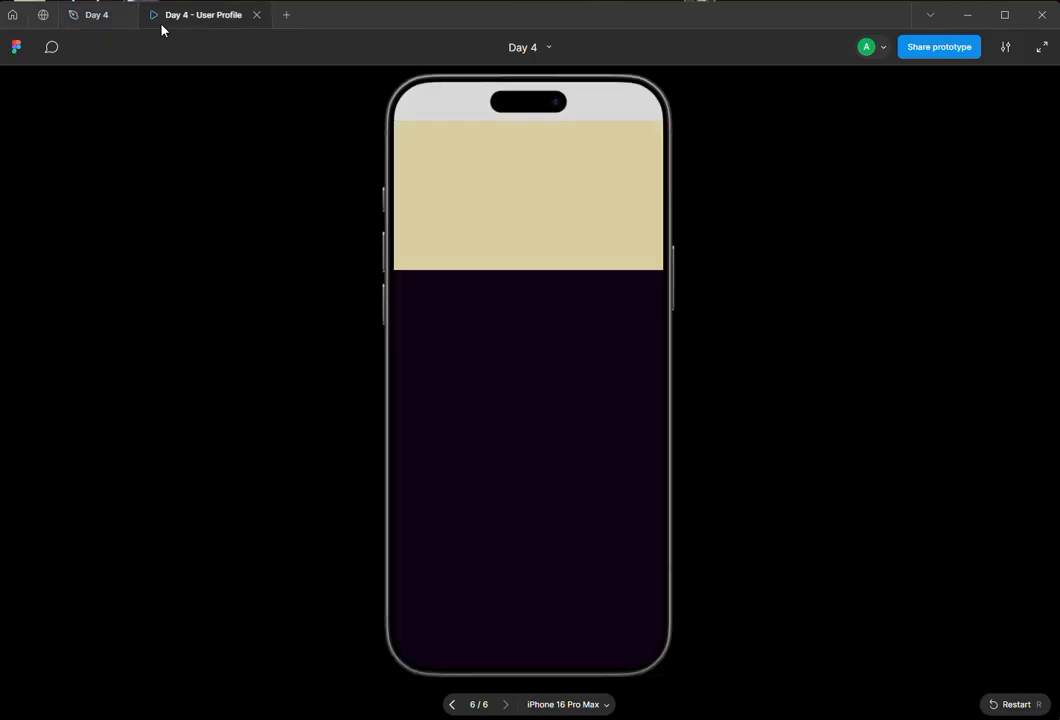
left_click(97, 17)
- Replace the beige rectangle with the City illustration placed at the top of the frame
left_click_drag(312, 520, 600, 392)
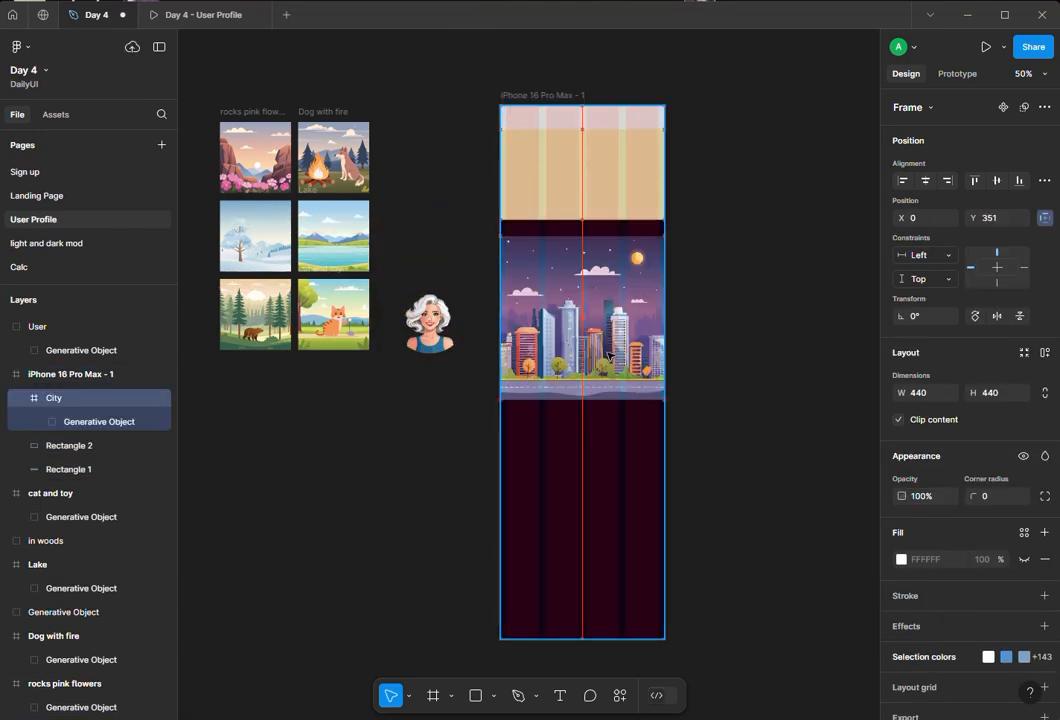
left_click(558, 187)
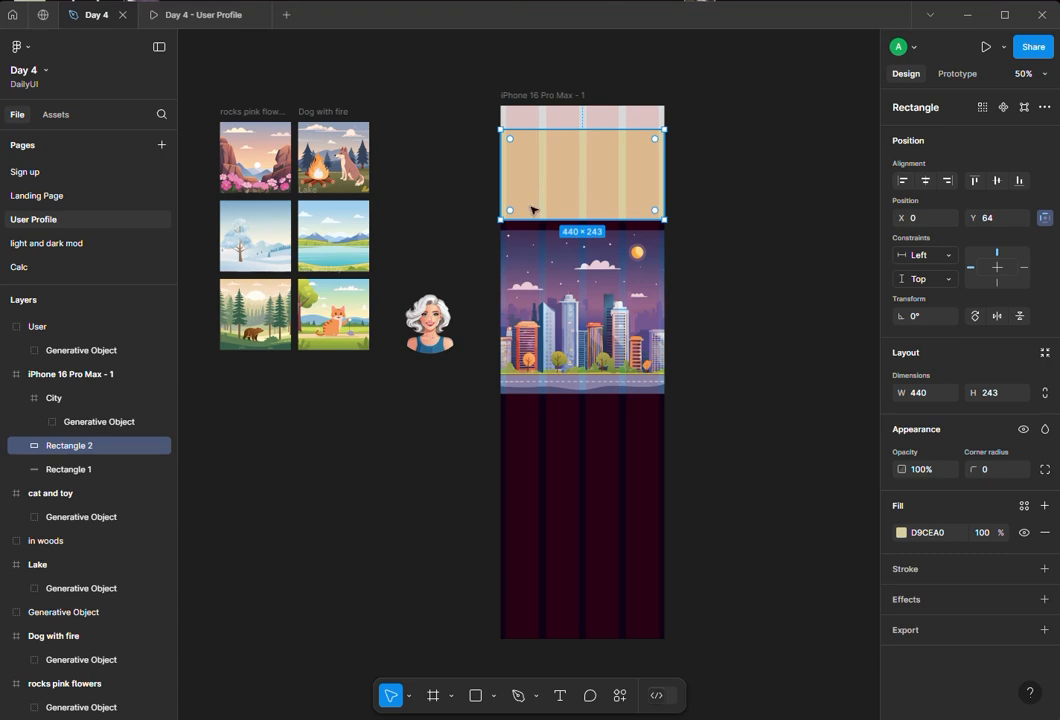
key("Delete")
left_click(556, 328)
left_click_drag(556, 328, 554, 205)
- Send the City illustration behind the header rectangle
right_click(562, 171)
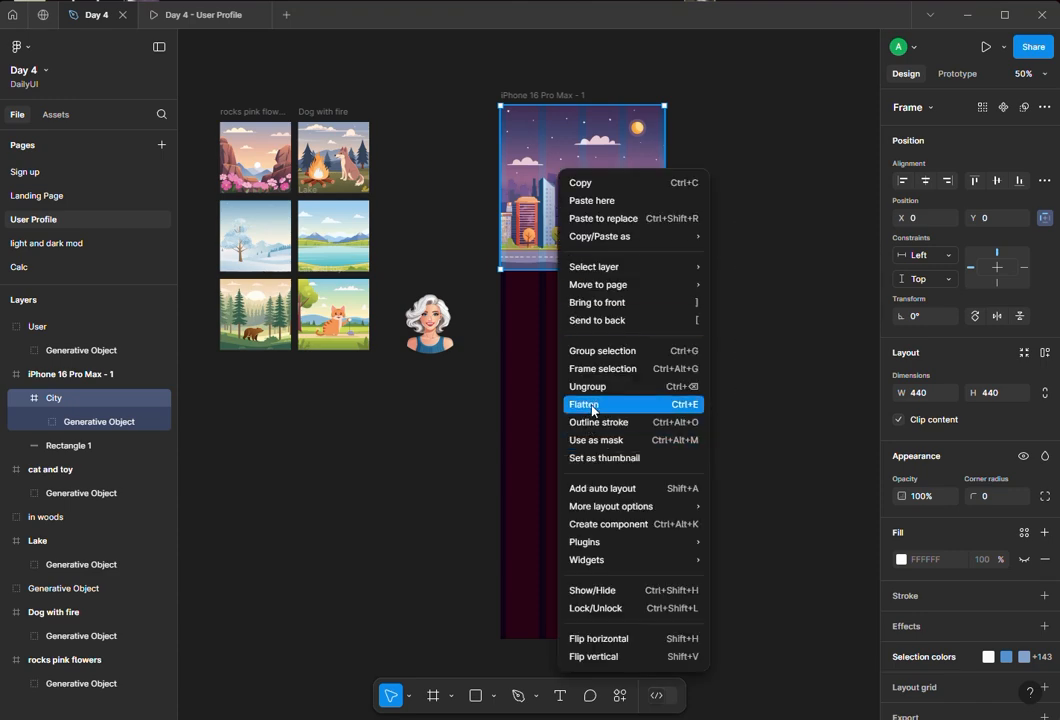
left_click(596, 320)
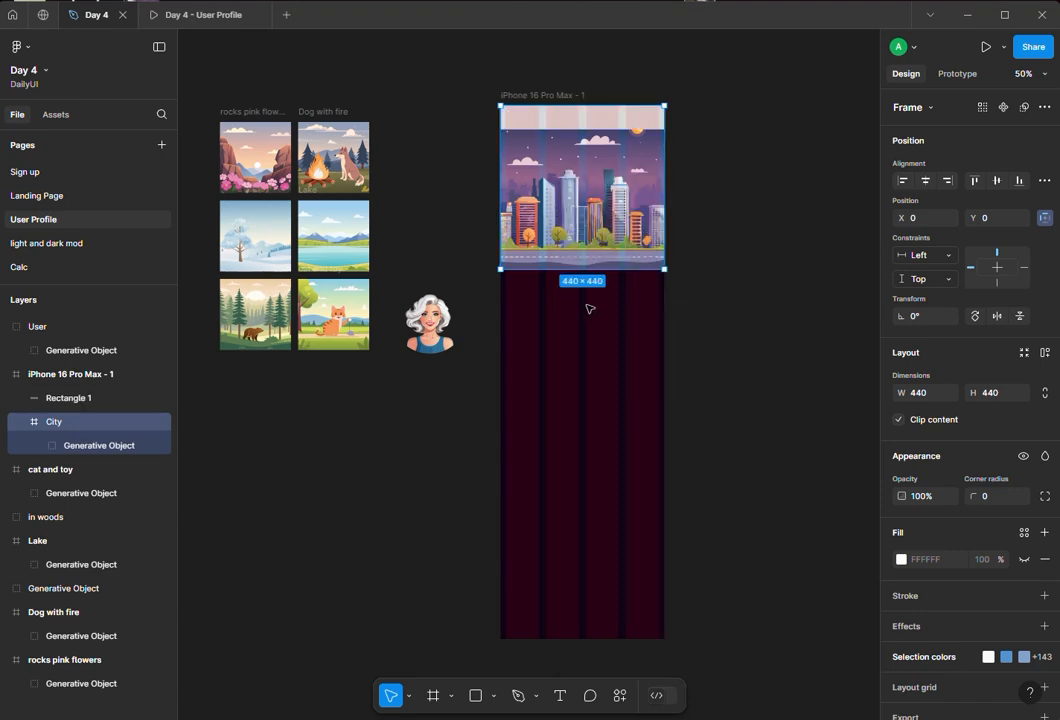
left_click_drag(568, 217, 519, 224)
left_click(421, 220)
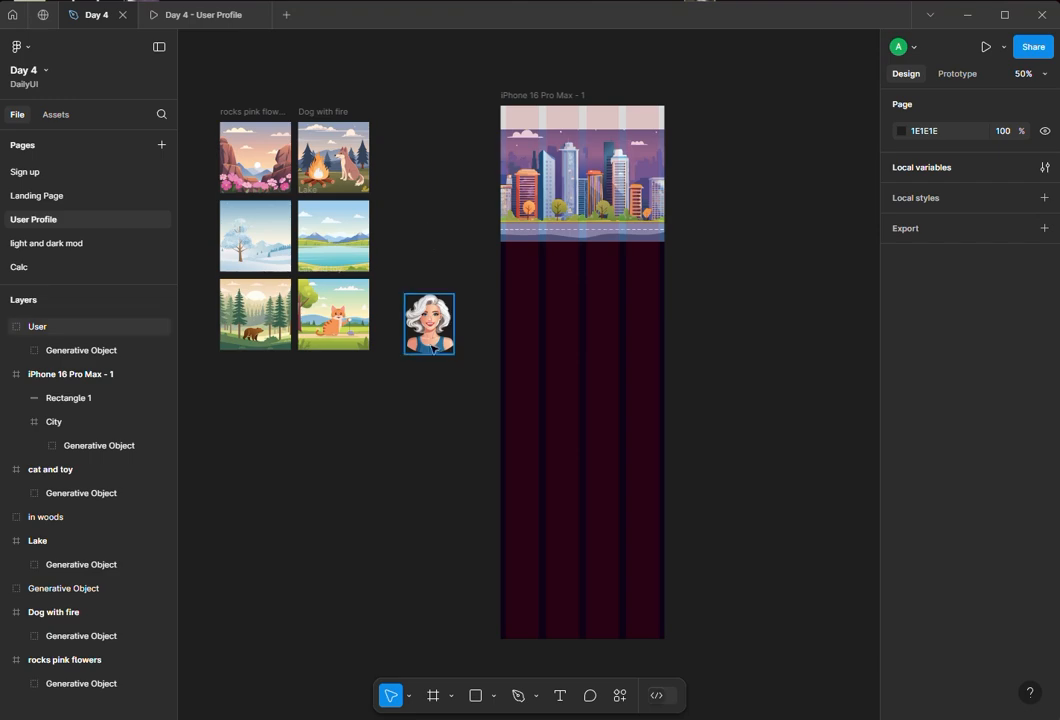
- Draw a 197 × 197 circle with the Ellipse tool overlapping the lower-left edge of the city illustration
left_click_drag(438, 331, 458, 353)
left_click(494, 695)
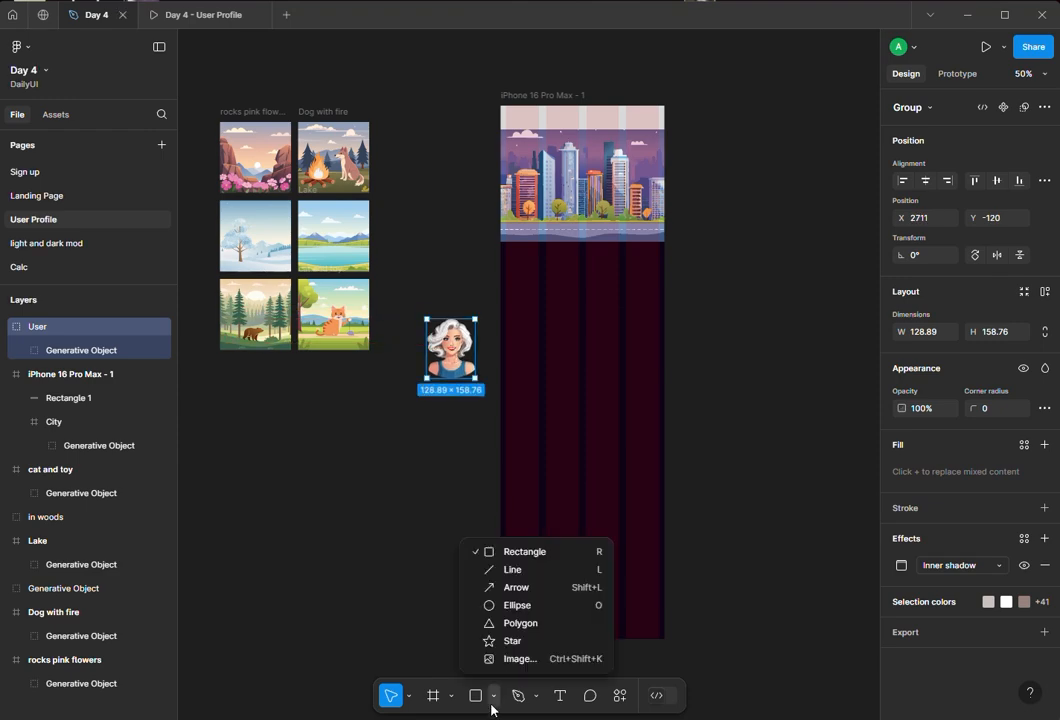
left_click(510, 605)
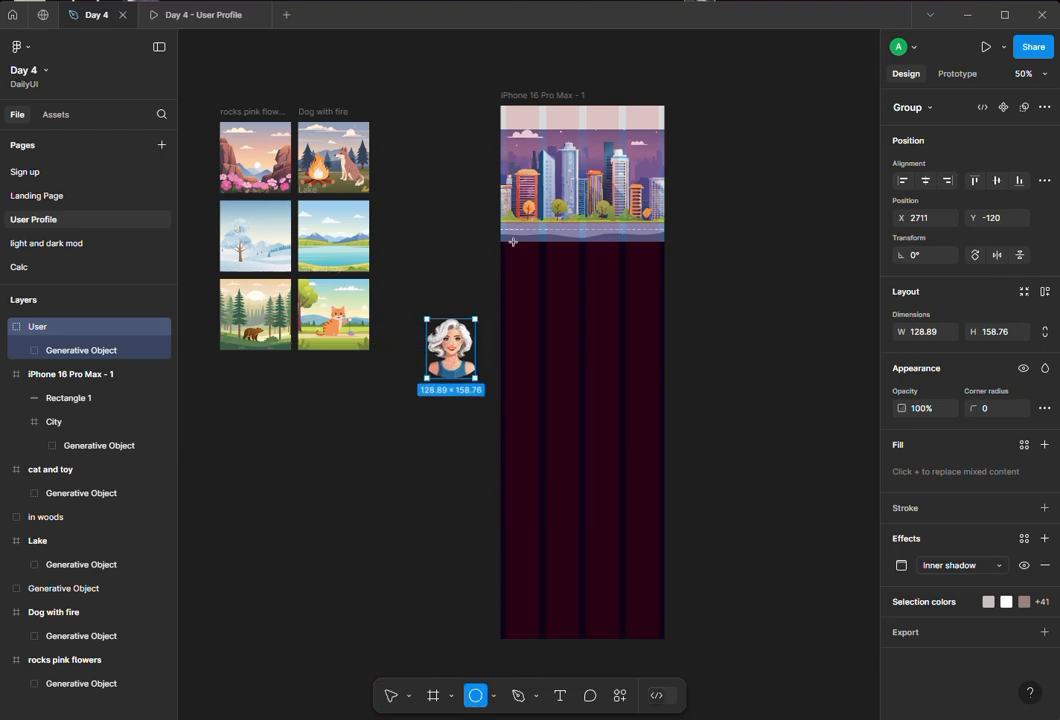
mouse_move(511, 245)
left_mouse_down()
mouse_move(578, 312)
mouse_move(540, 288)
mouse_move(583, 312)
mouse_move(544, 258)
left_mouse_up()
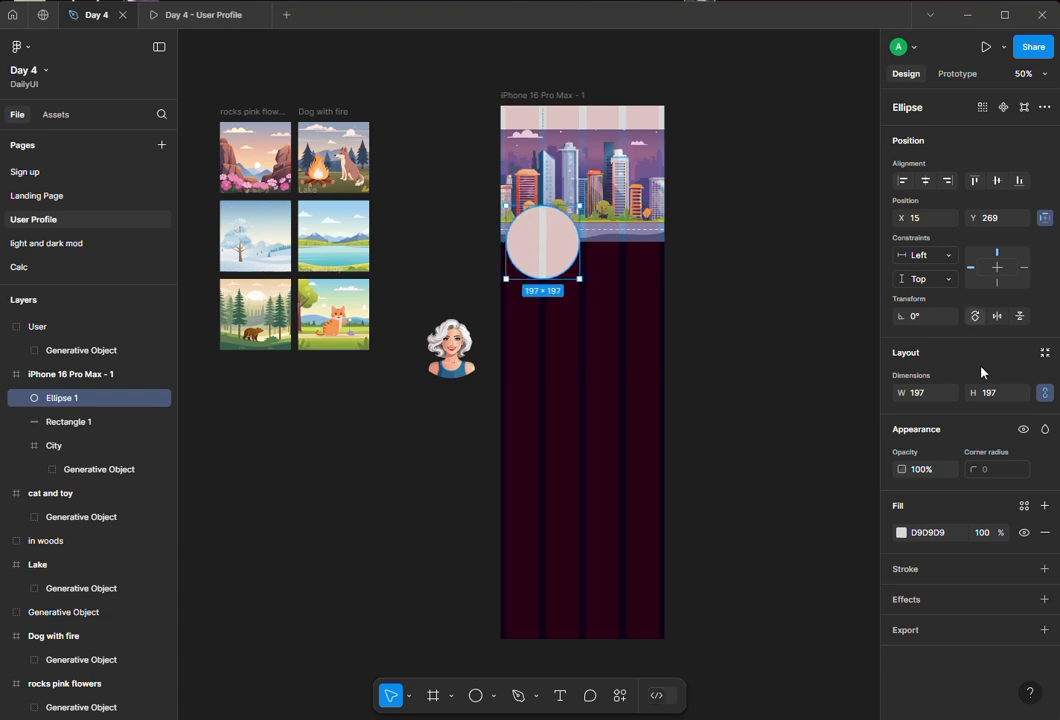
- Set the circle's fill colour to 5C1C77, starting from the frame's dark colour picked with the eyedropper
left_click(835, 230)
left_click(549, 248)
double_click(549, 248)
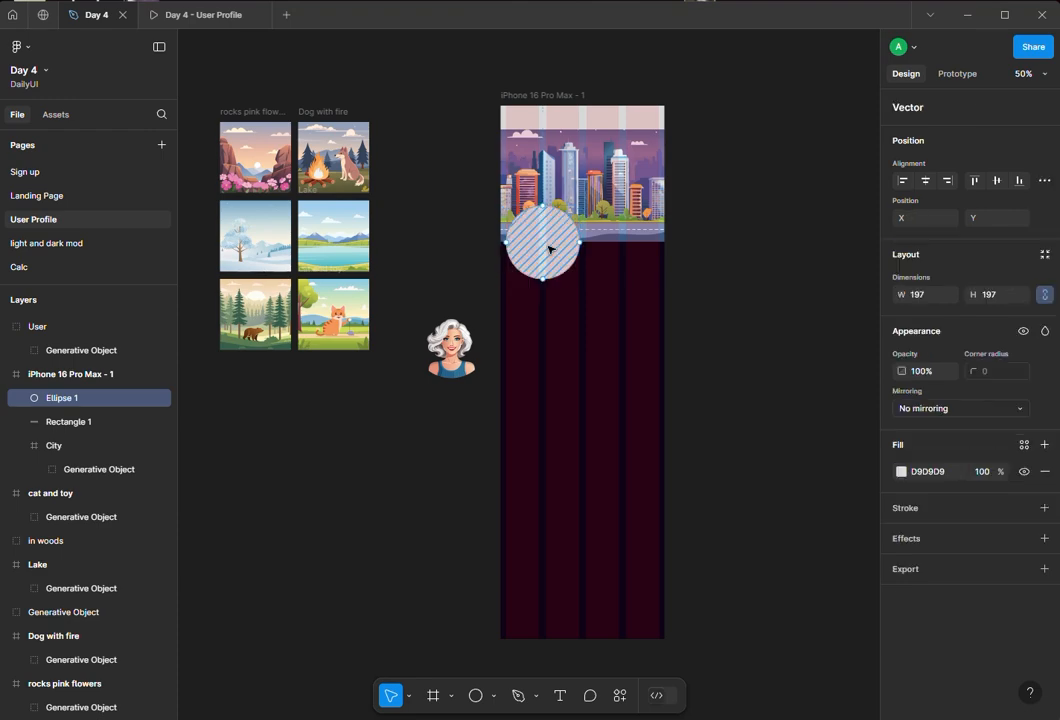
left_click(903, 473)
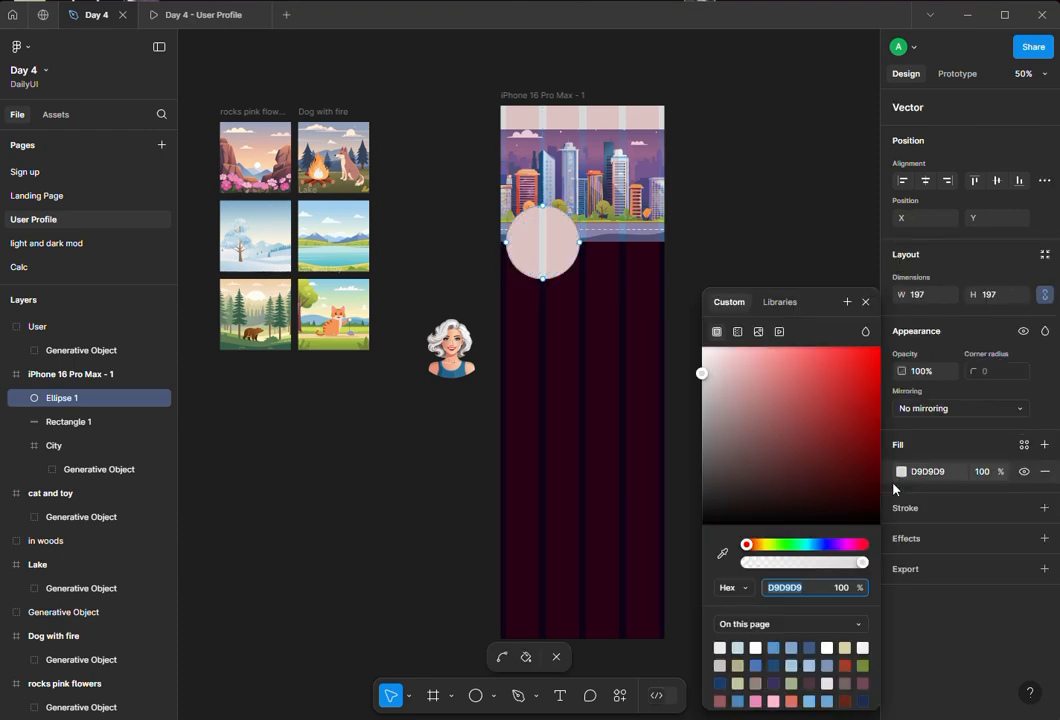
left_click(812, 683)
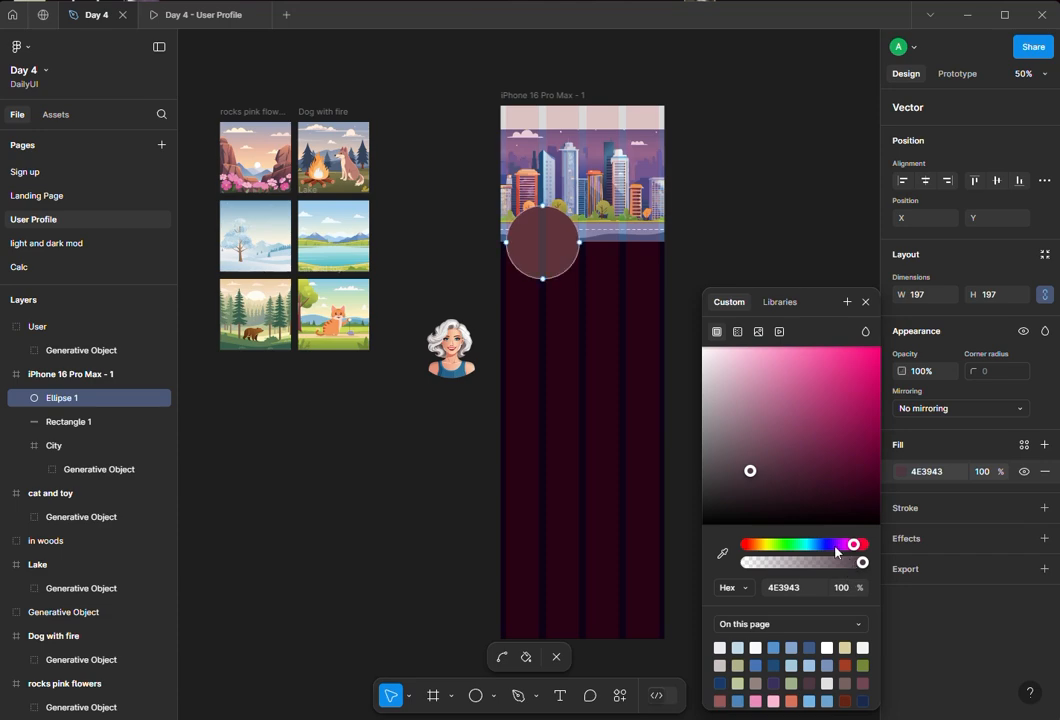
left_click(724, 555)
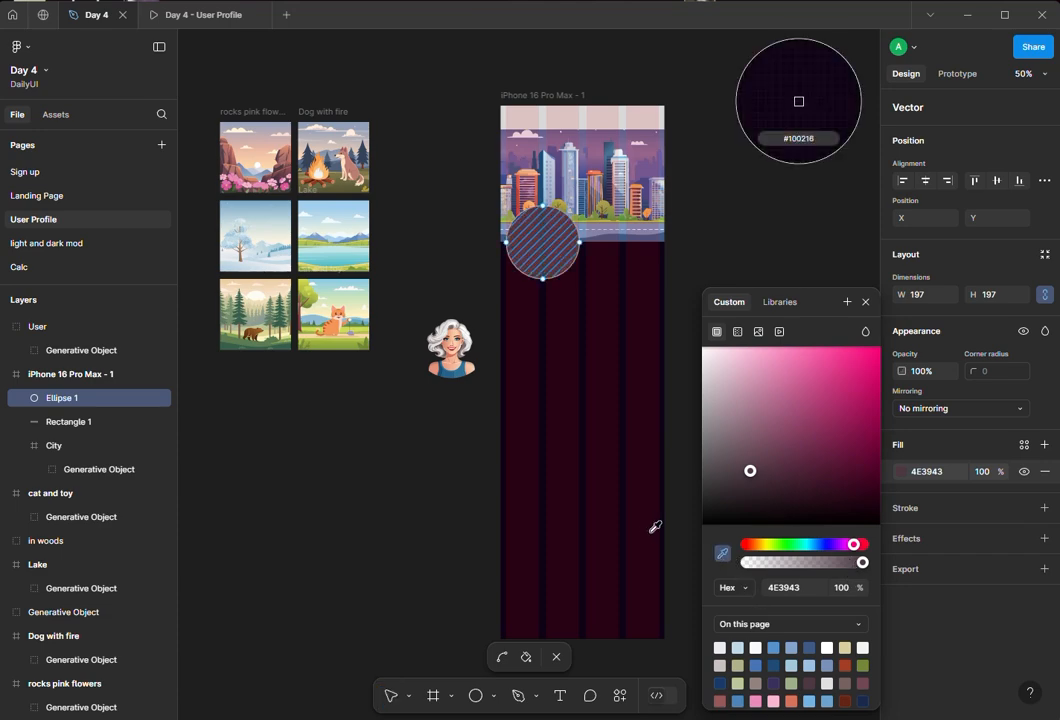
left_click(627, 506)
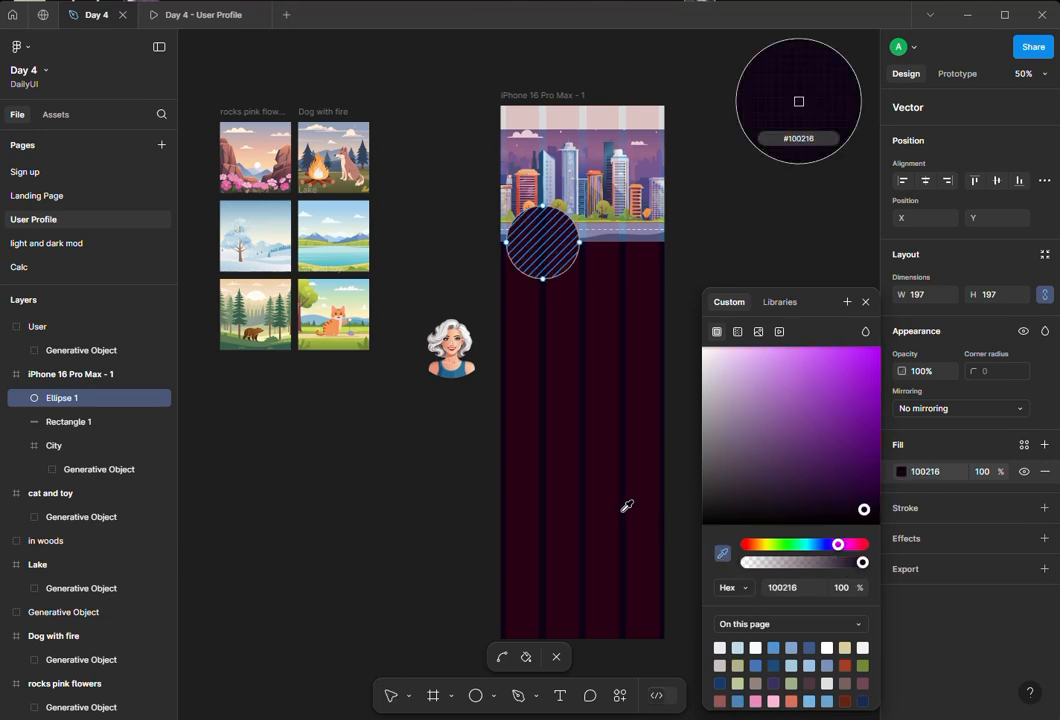
left_click_drag(861, 486, 838, 448)
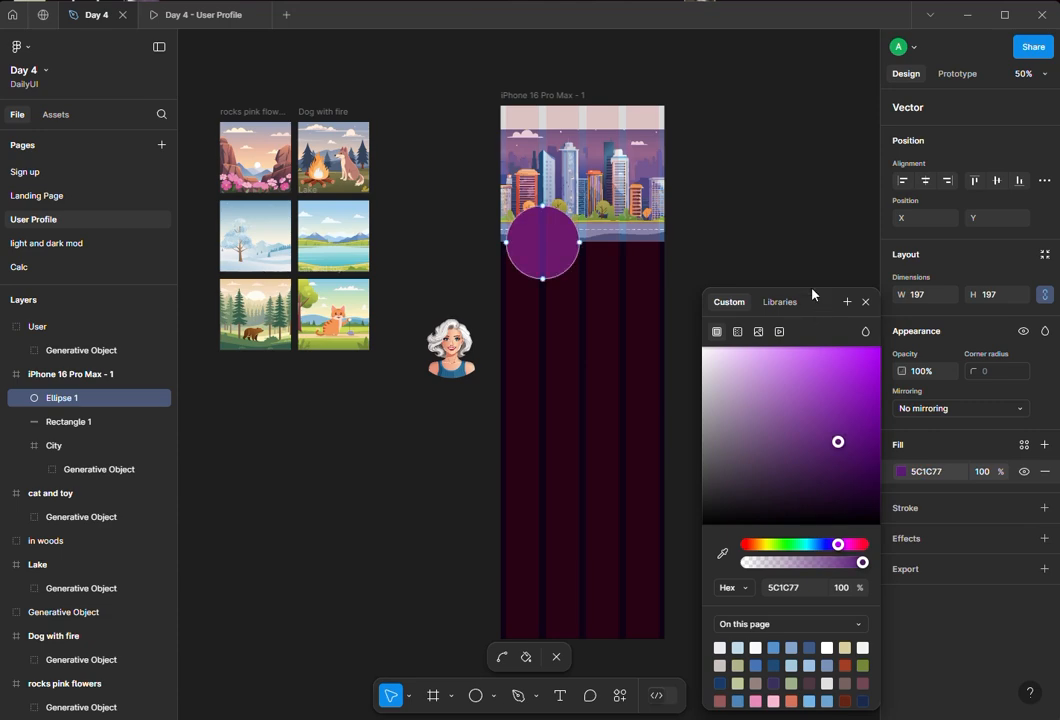
left_click(865, 301)
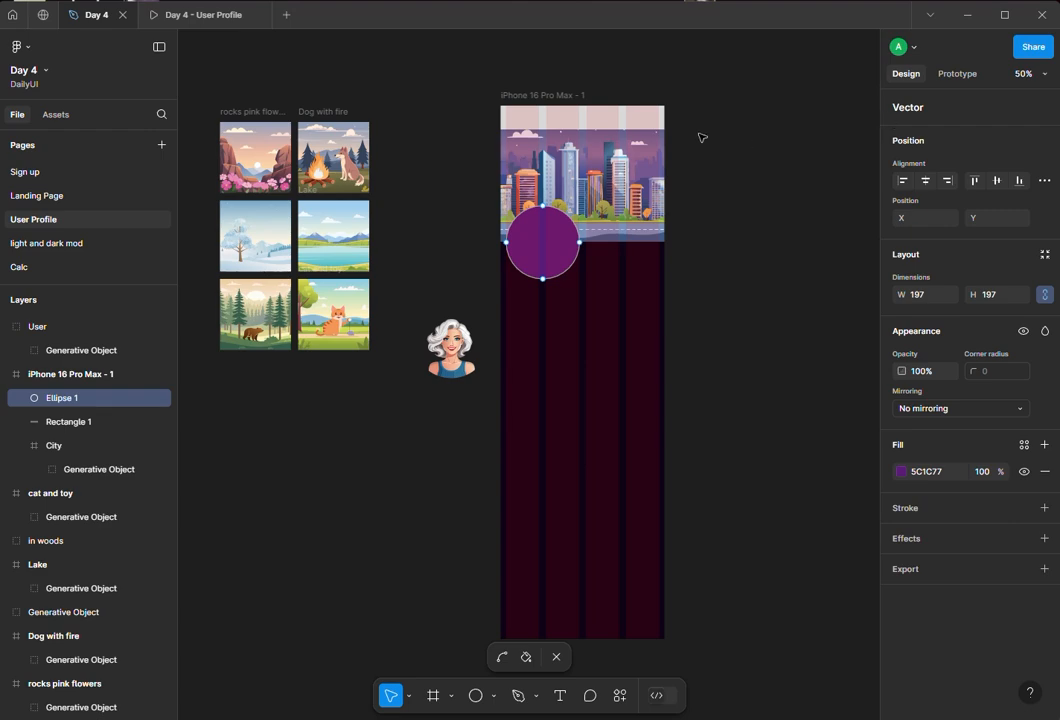
- Select the phone frame and hide its 4-column layout grid
left_click(537, 97)
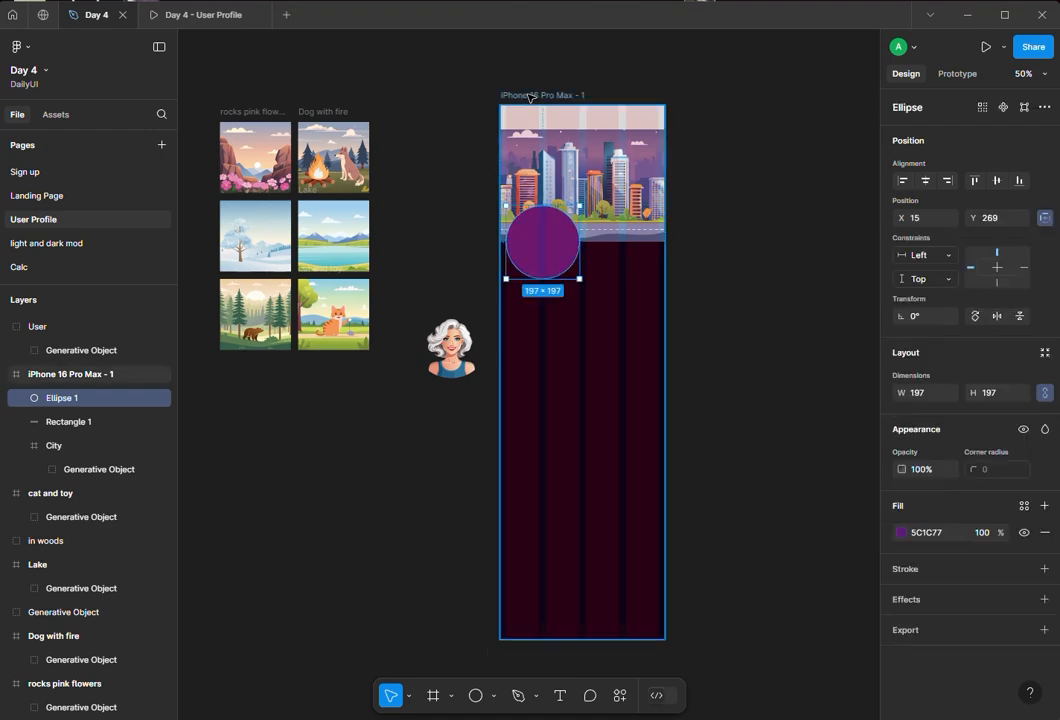
left_click(537, 97)
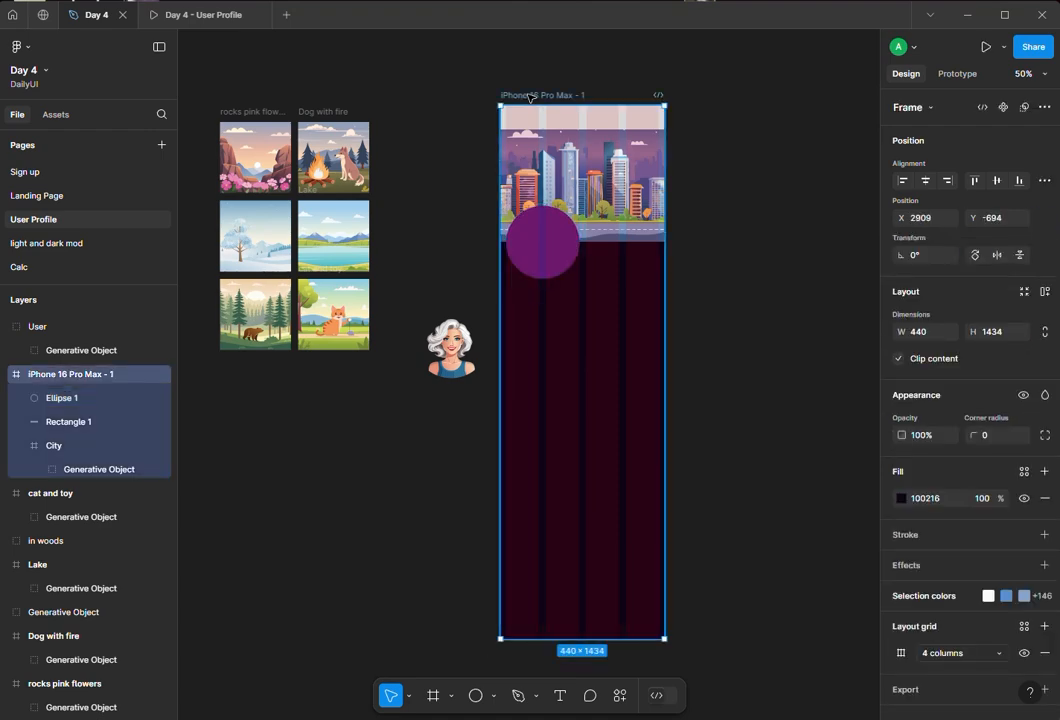
left_click(1023, 653)
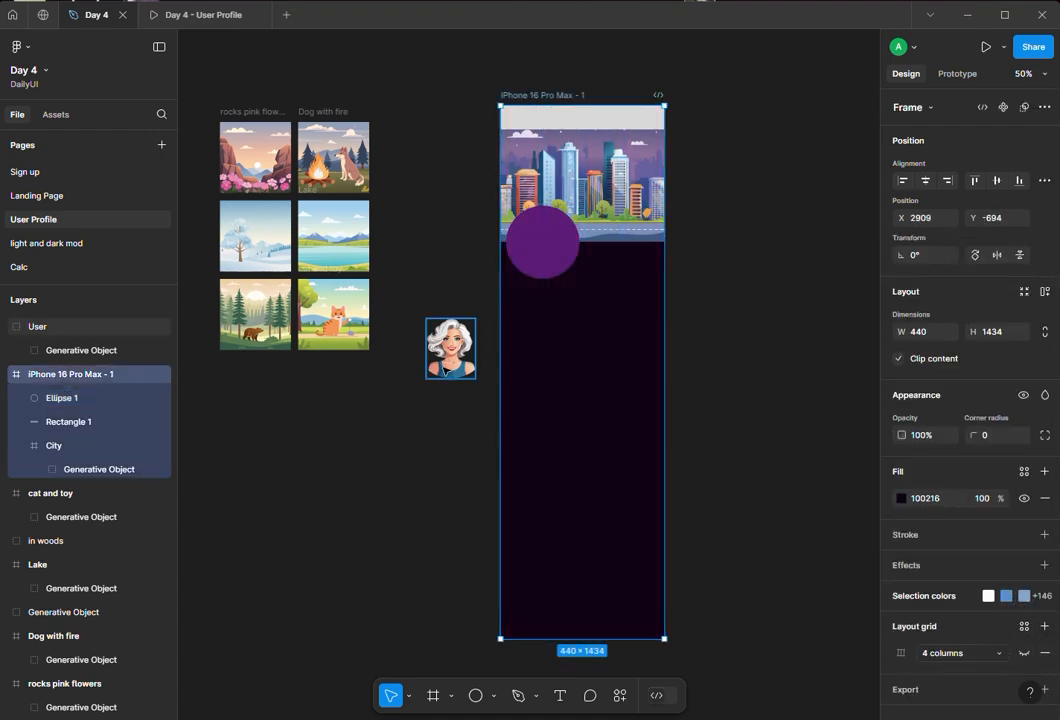
- Move the User avatar into the frame on top of the purple circle
left_click(452, 350)
left_click_drag(465, 335, 545, 272)
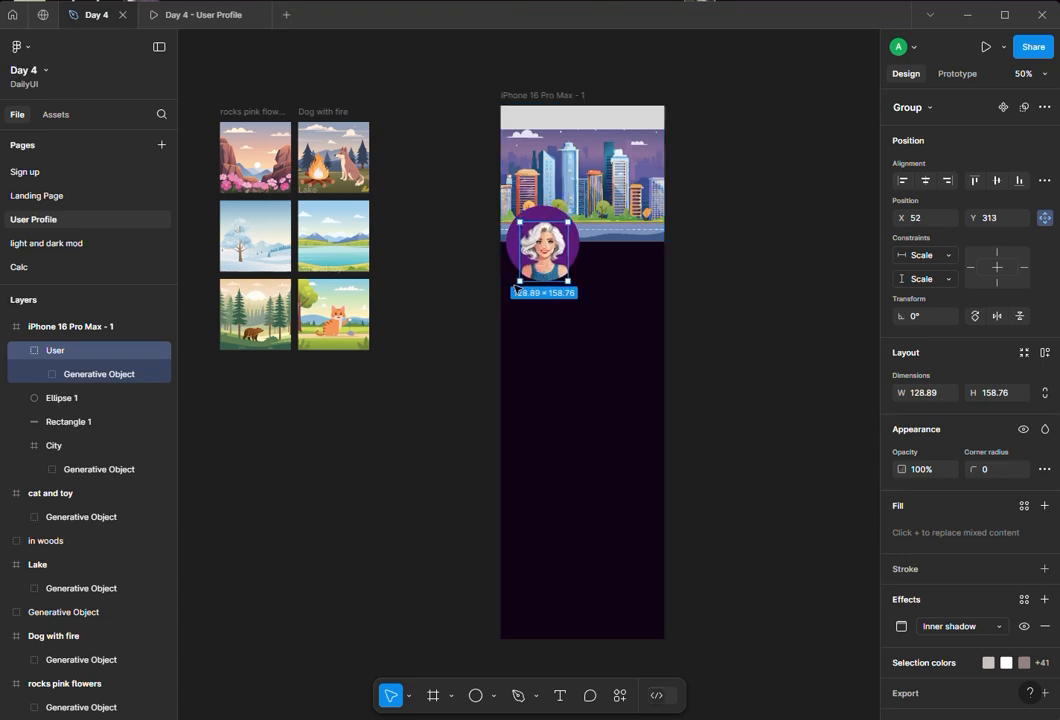
- Add a stroke to the circle with weight 15 and the Inside position
left_click(330, 300)
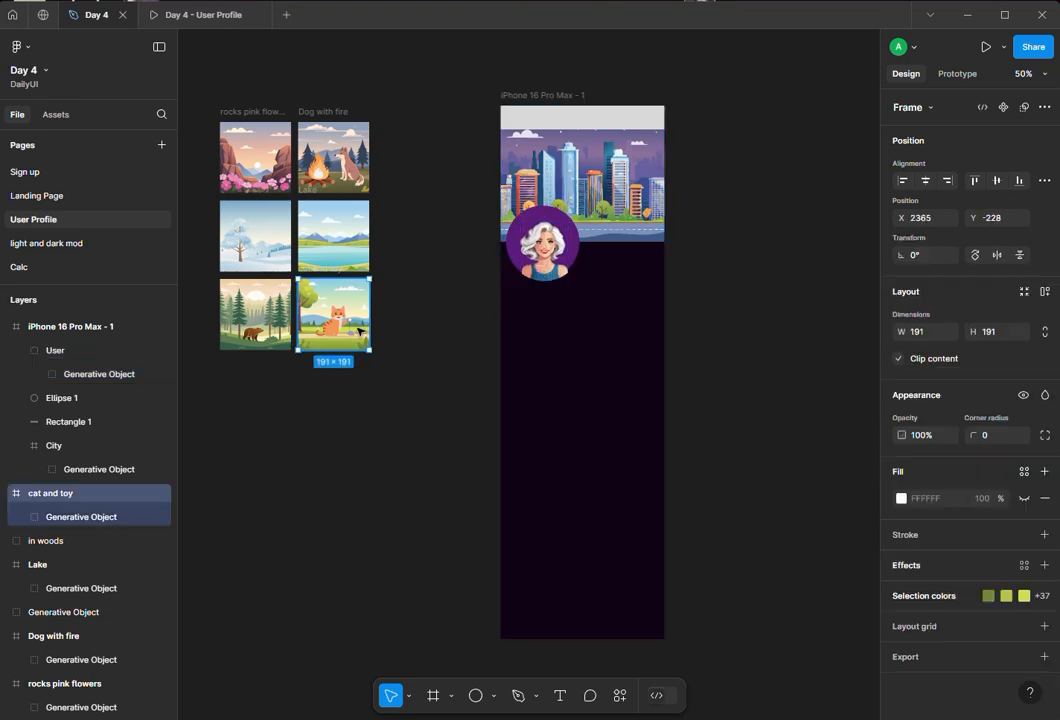
left_click(556, 226)
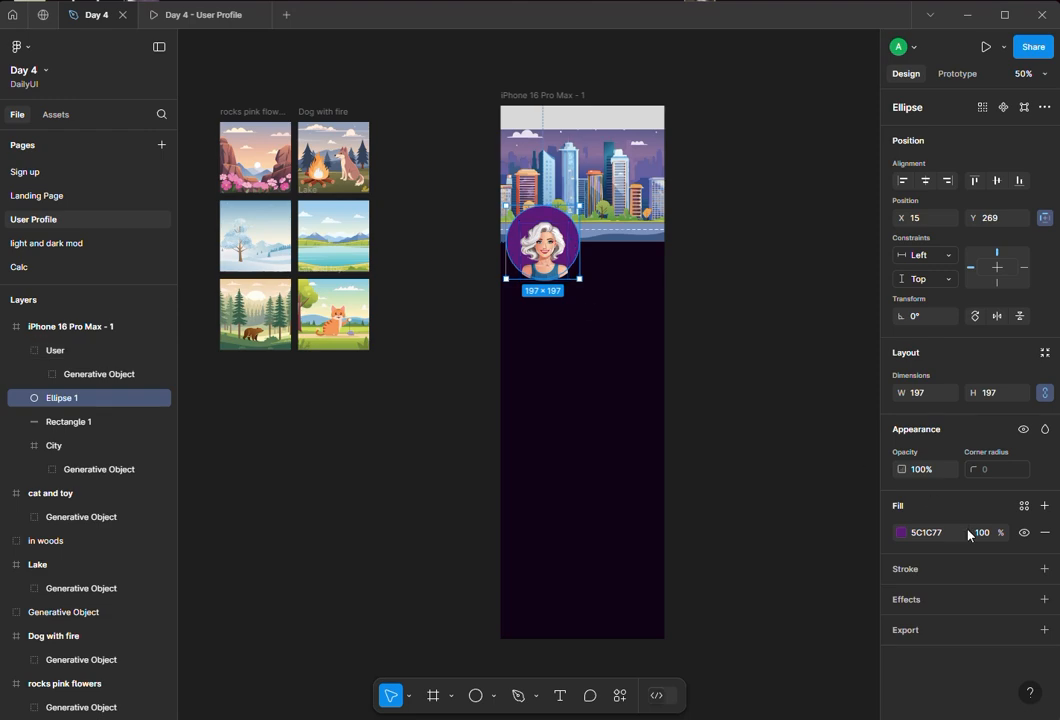
left_click(1045, 569)
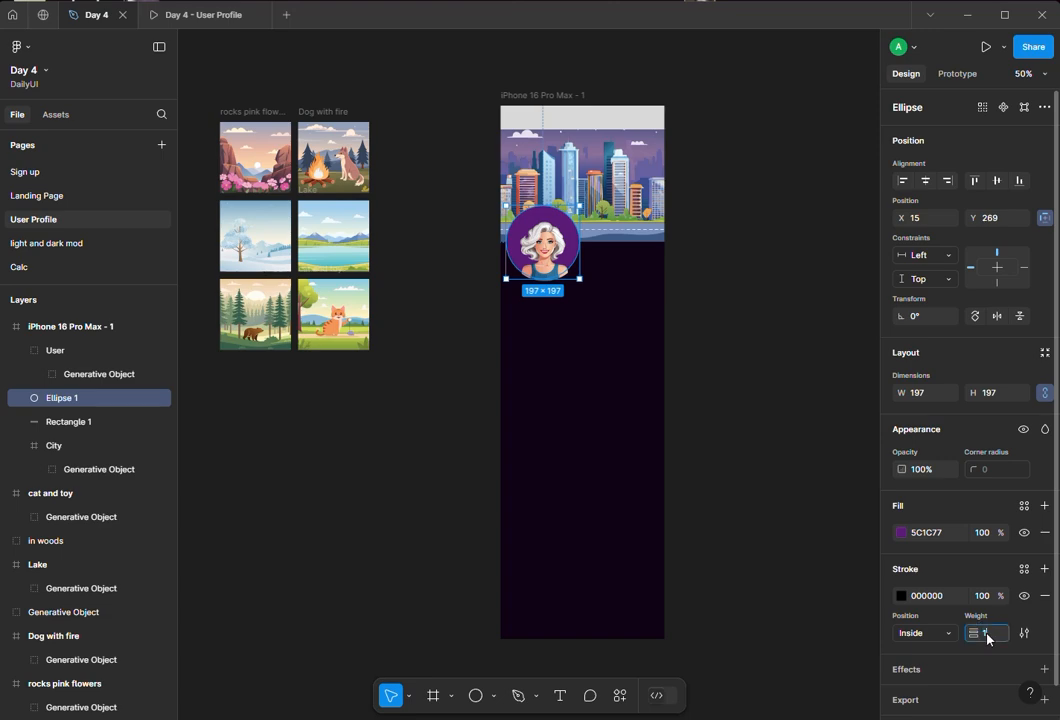
type("3")
key("Return")
left_click(990, 634)
key("Return")
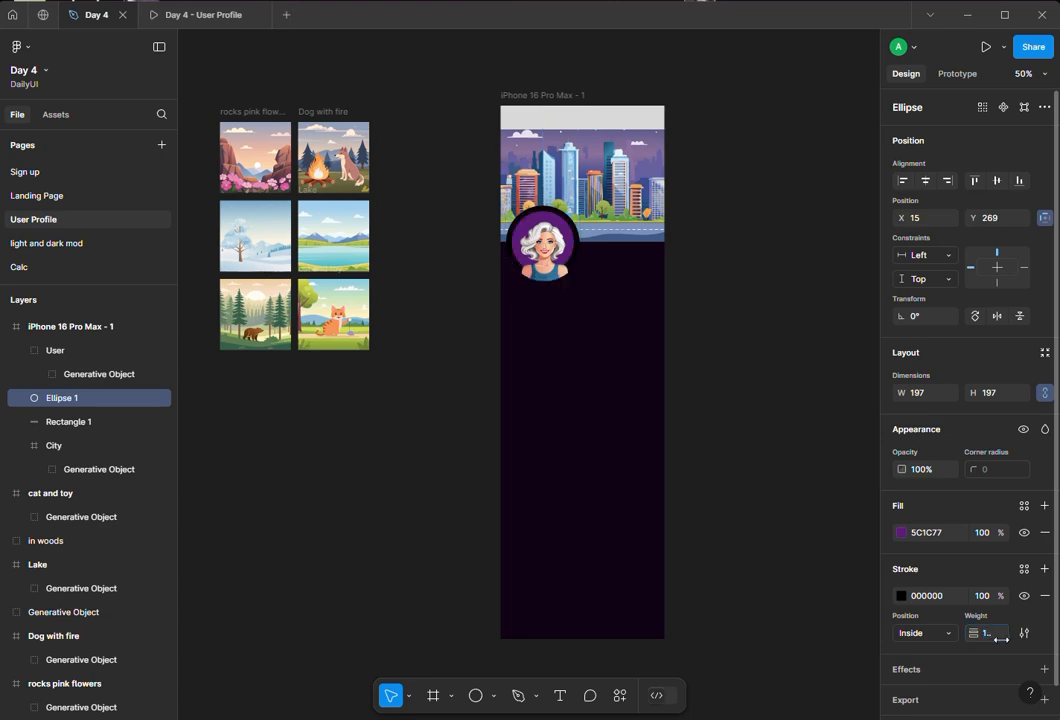
left_click(936, 633)
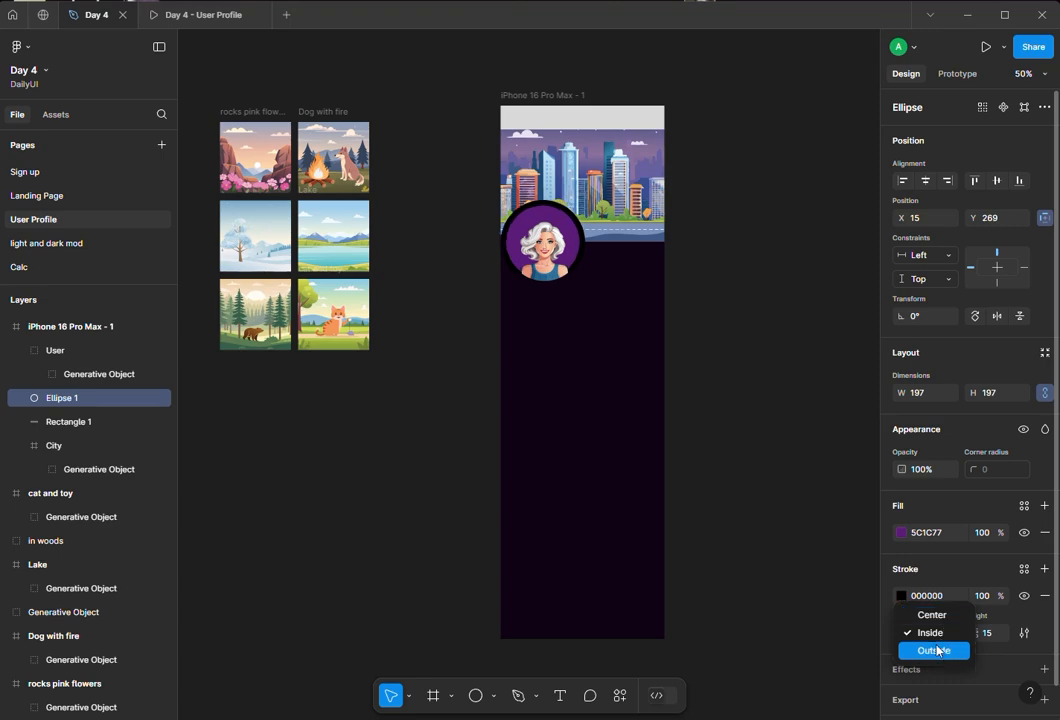
left_click(933, 633)
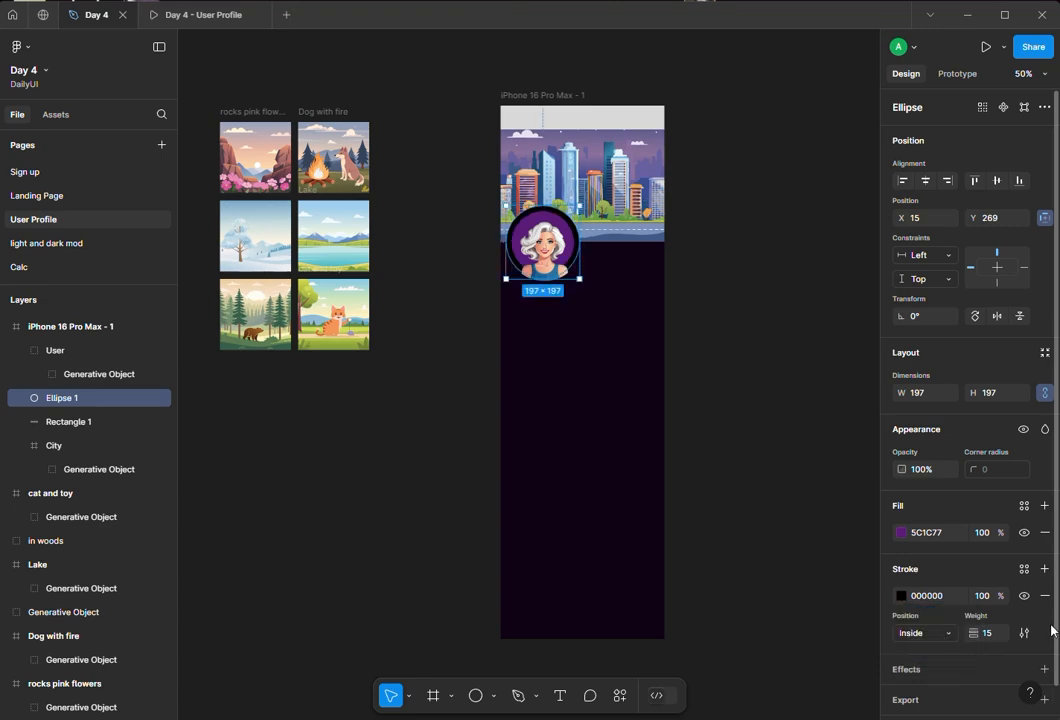
- Set the circle's stroke colour to ECBCED with 54% opacity
left_click(980, 598)
type("50")
key("Return")
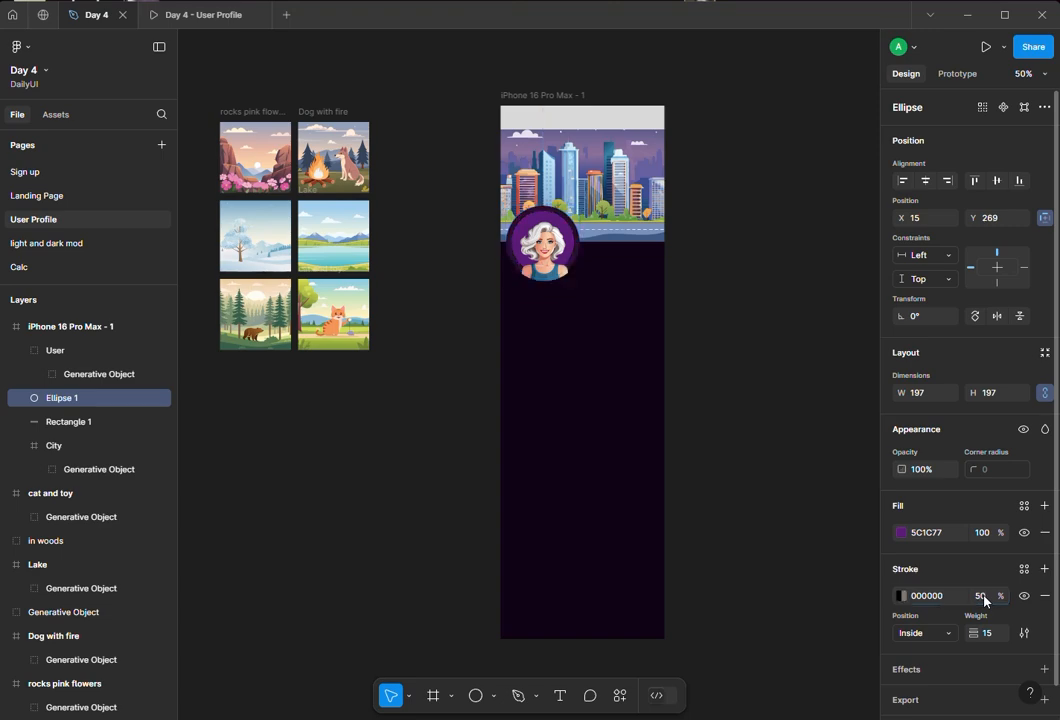
left_click(903, 596)
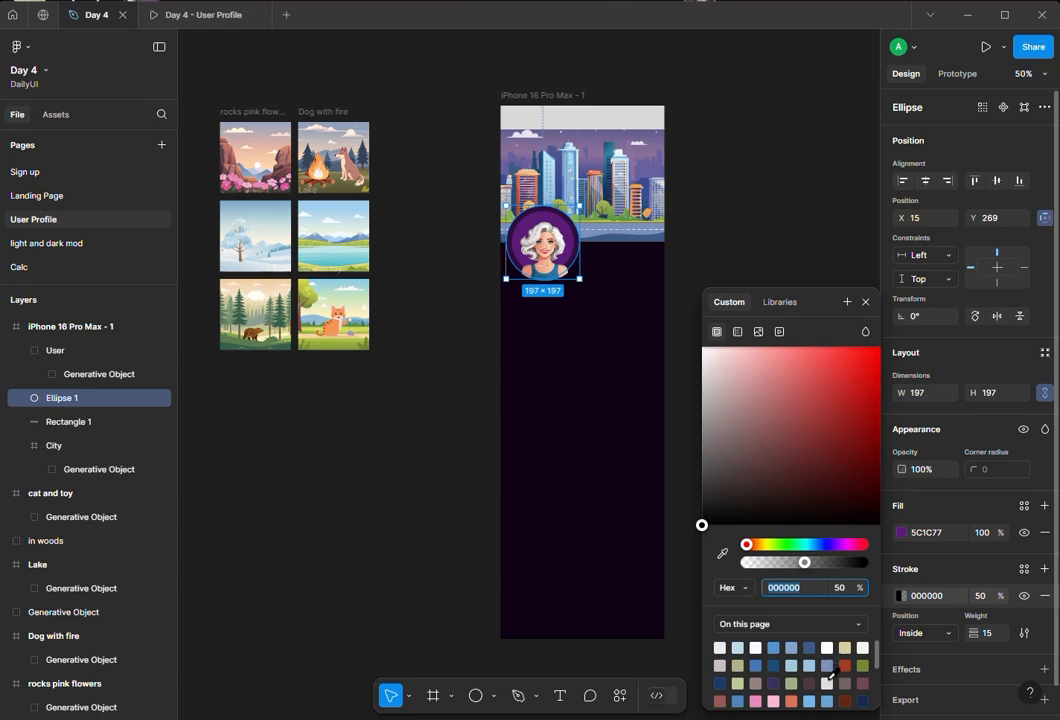
left_click(740, 647)
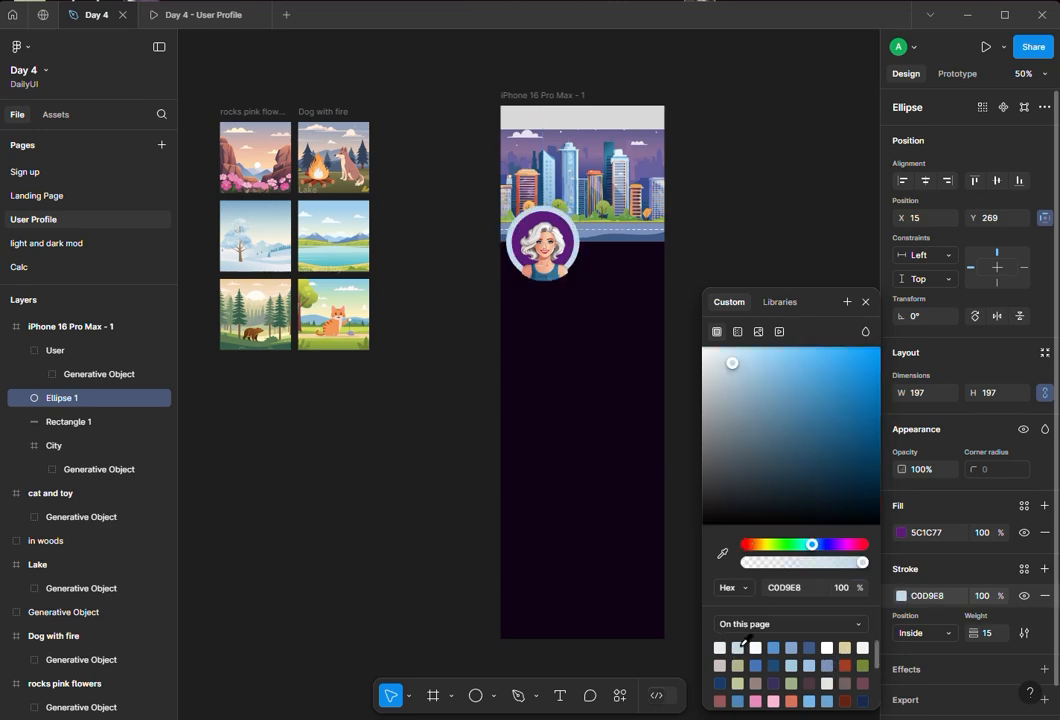
left_click_drag(834, 545, 839, 545)
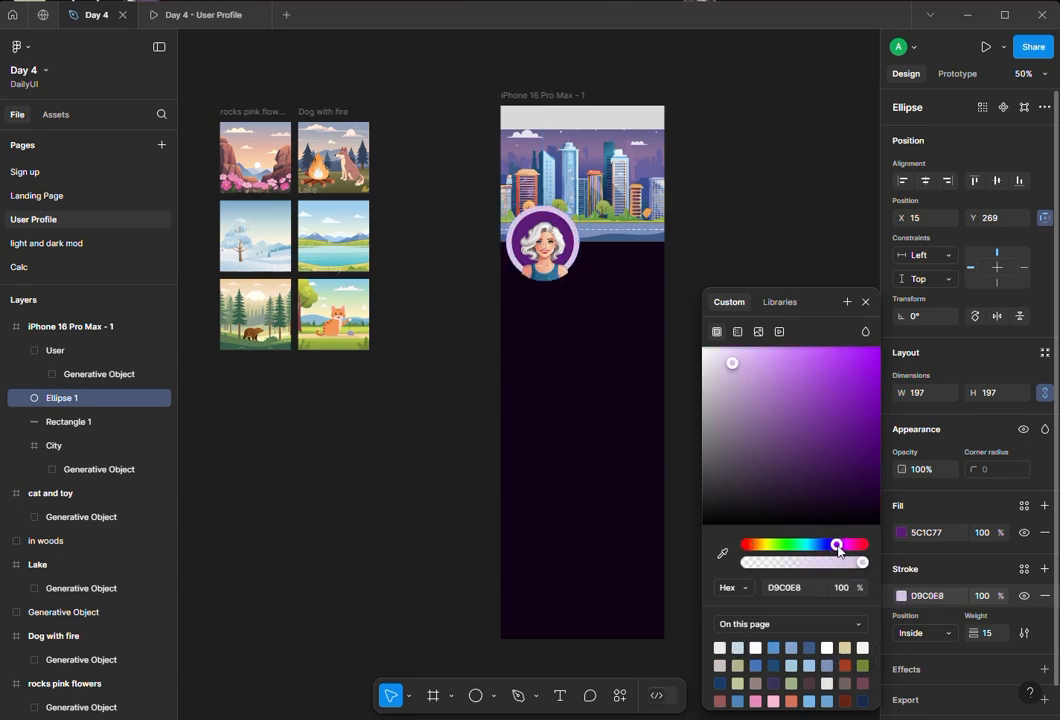
mouse_move(794, 379)
left_mouse_down()
mouse_move(783, 352)
mouse_move(781, 368)
mouse_move(800, 364)
left_mouse_up()
left_click_drag(836, 545, 843, 545)
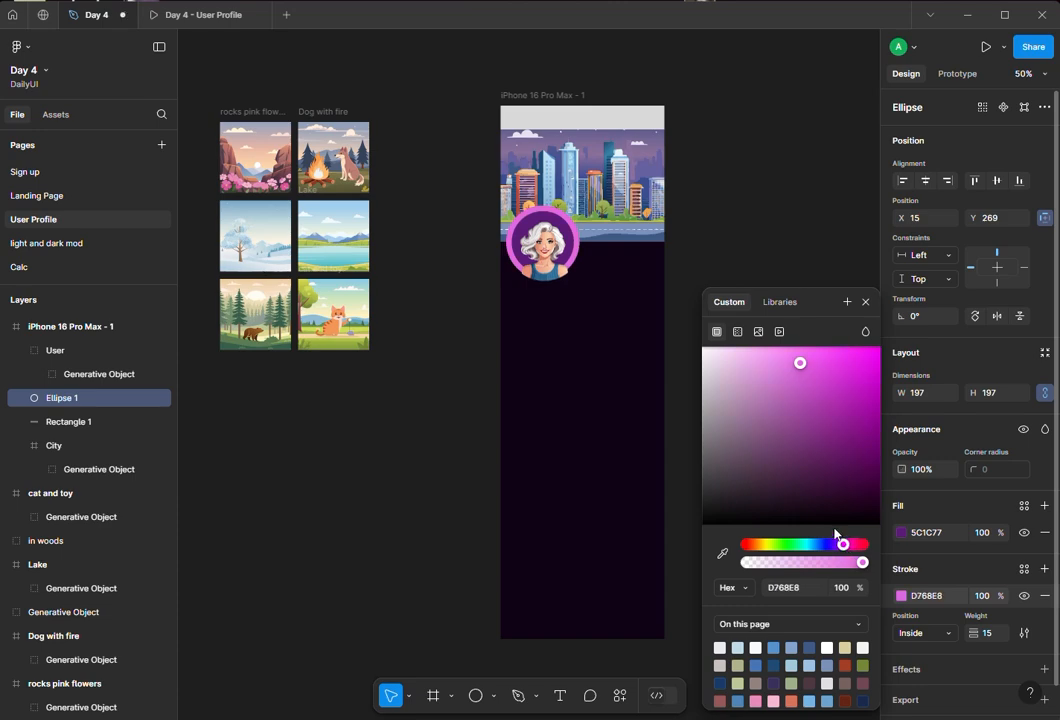
mouse_move(797, 360)
left_mouse_down()
mouse_move(758, 358)
mouse_move(754, 374)
mouse_move(740, 362)
left_mouse_up()
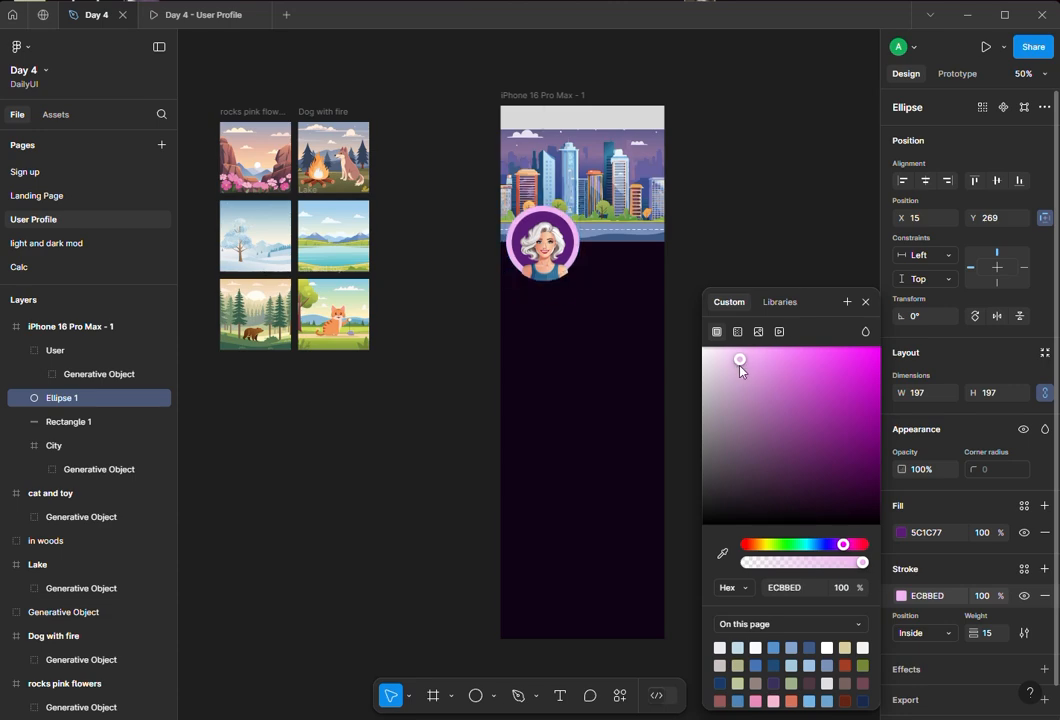
left_click(810, 563)
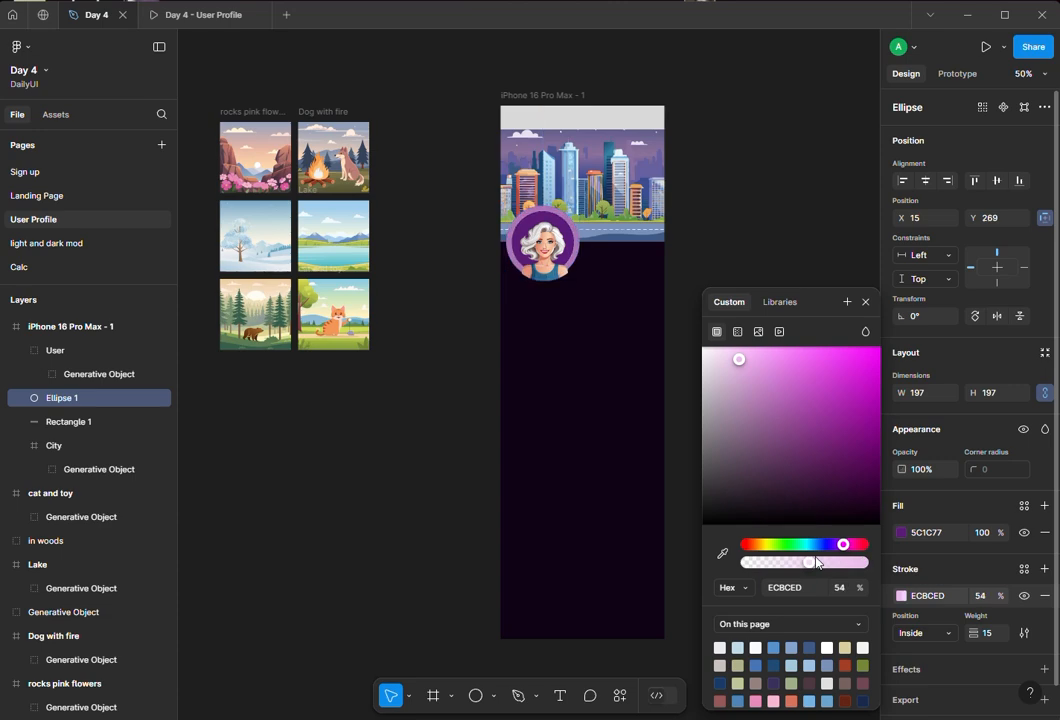
left_click(866, 302)
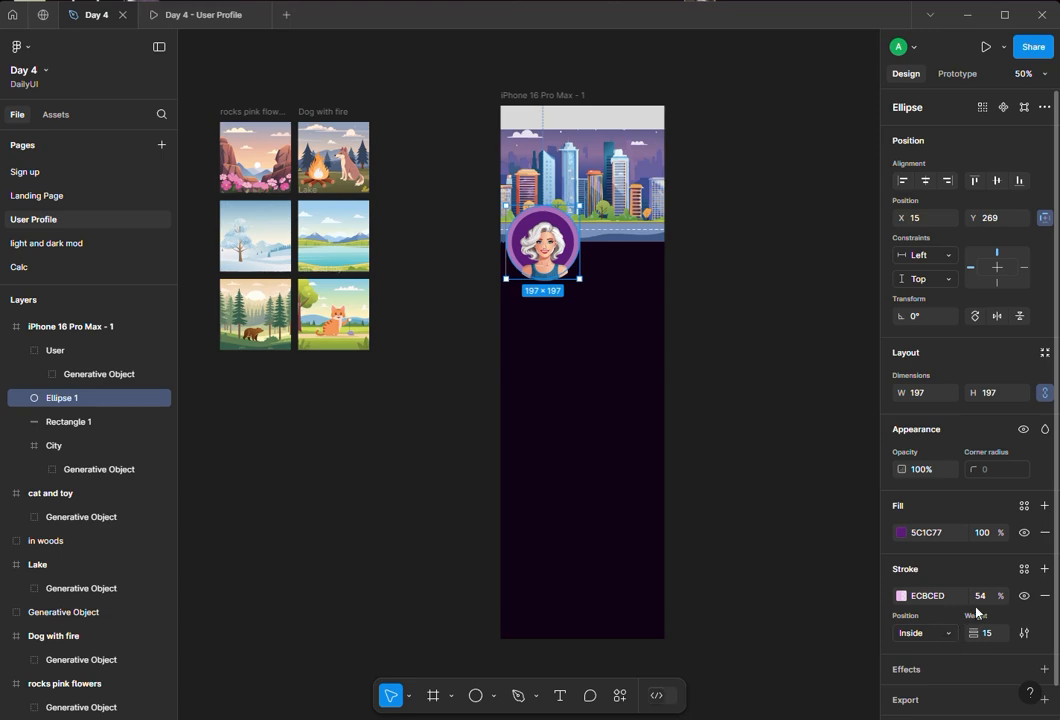
- Add a second stroke to the circle and set the stroke position to Outside
left_click(1044, 568)
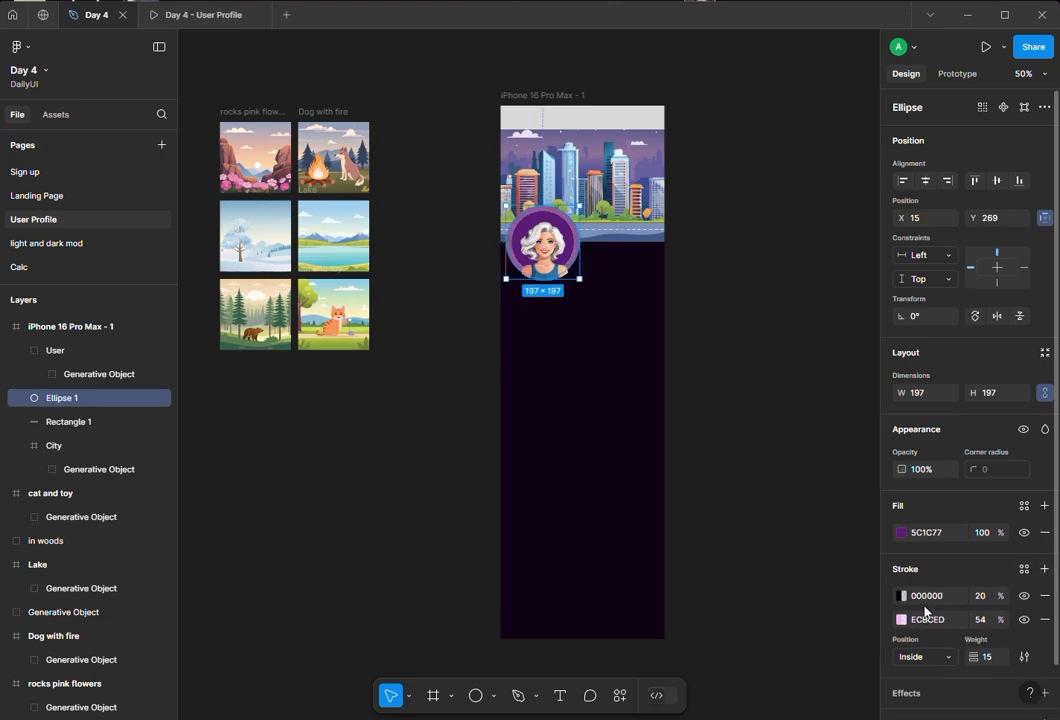
left_click(936, 656)
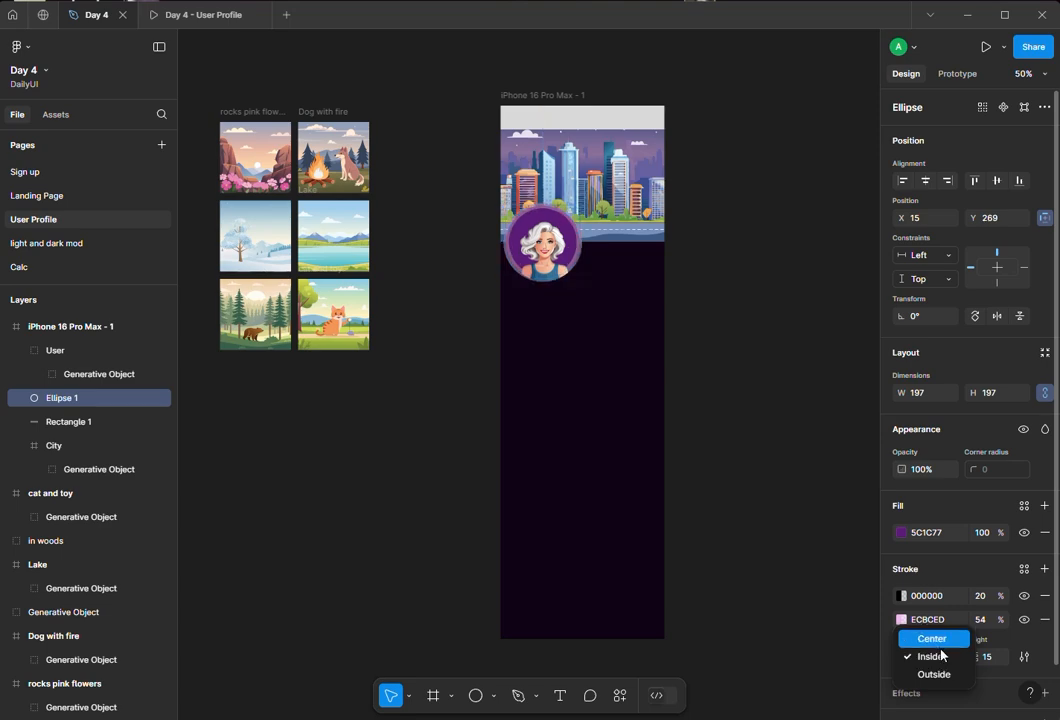
left_click(934, 674)
left_click(712, 420)
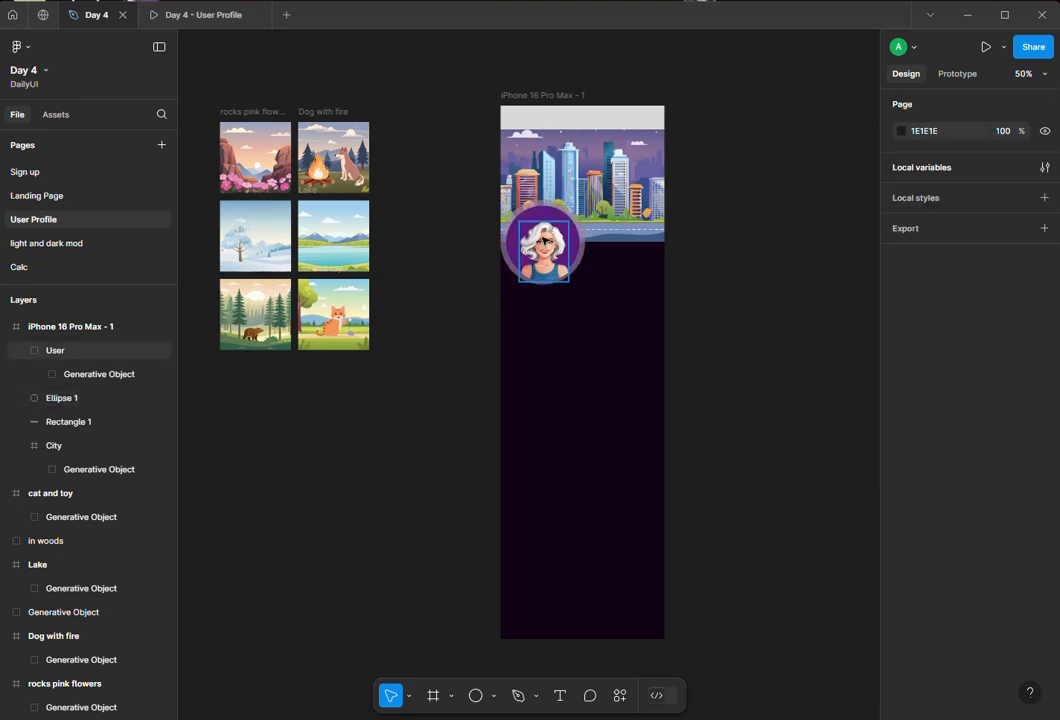
- Set the circle's stroke position back to Inside
left_click(551, 221)
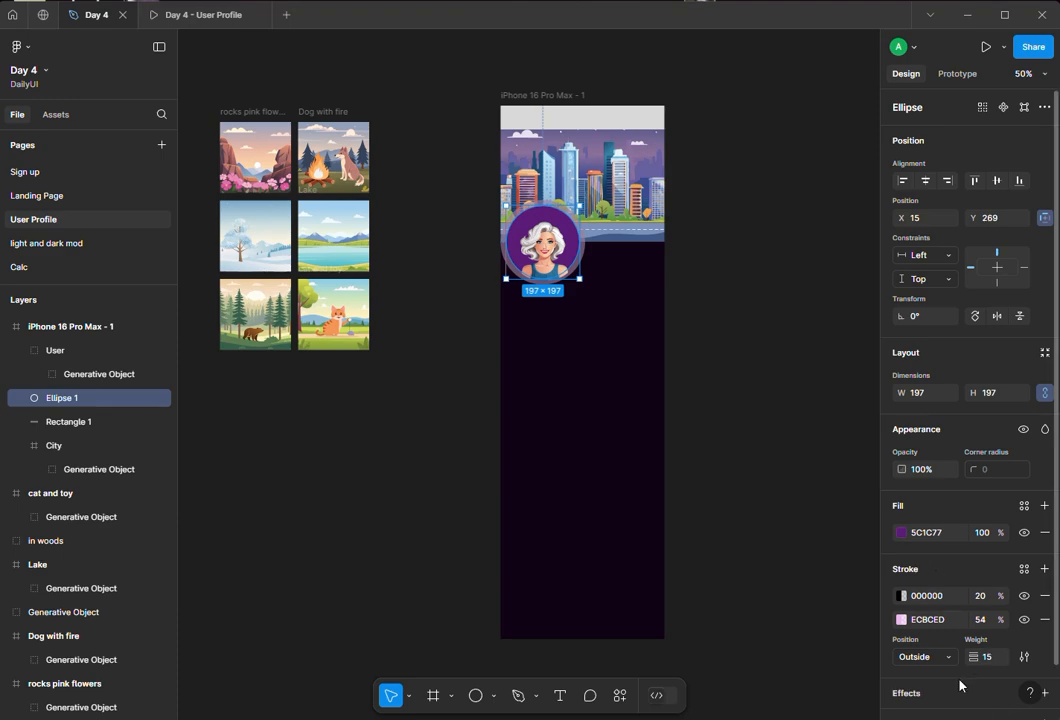
left_click(950, 622)
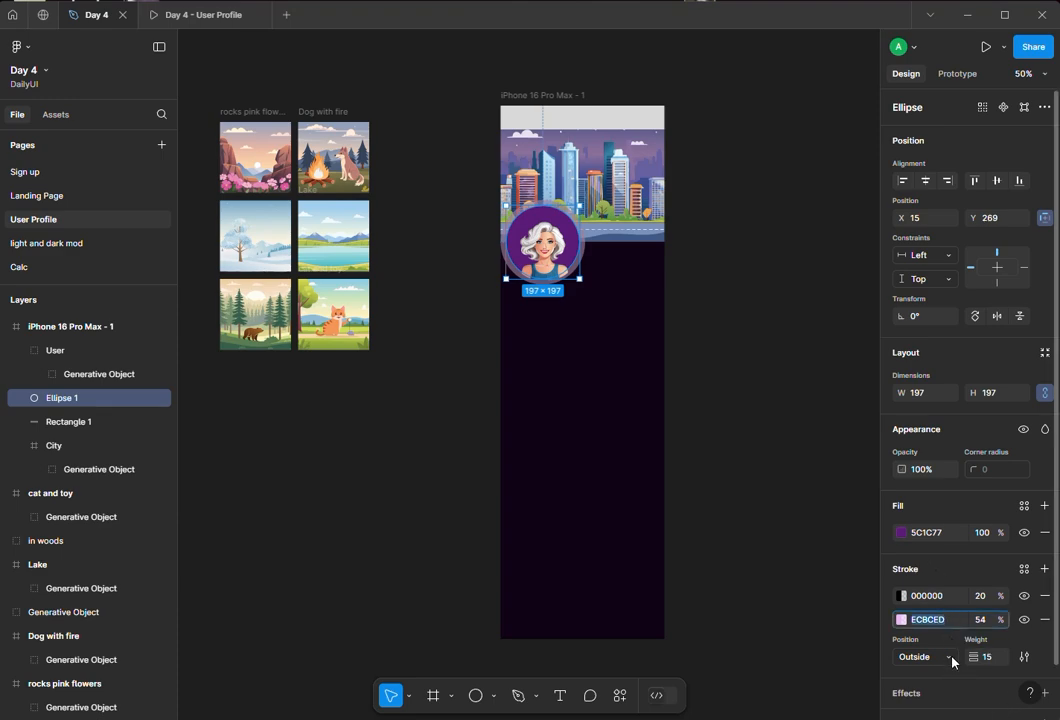
left_click(952, 661)
left_click(935, 638)
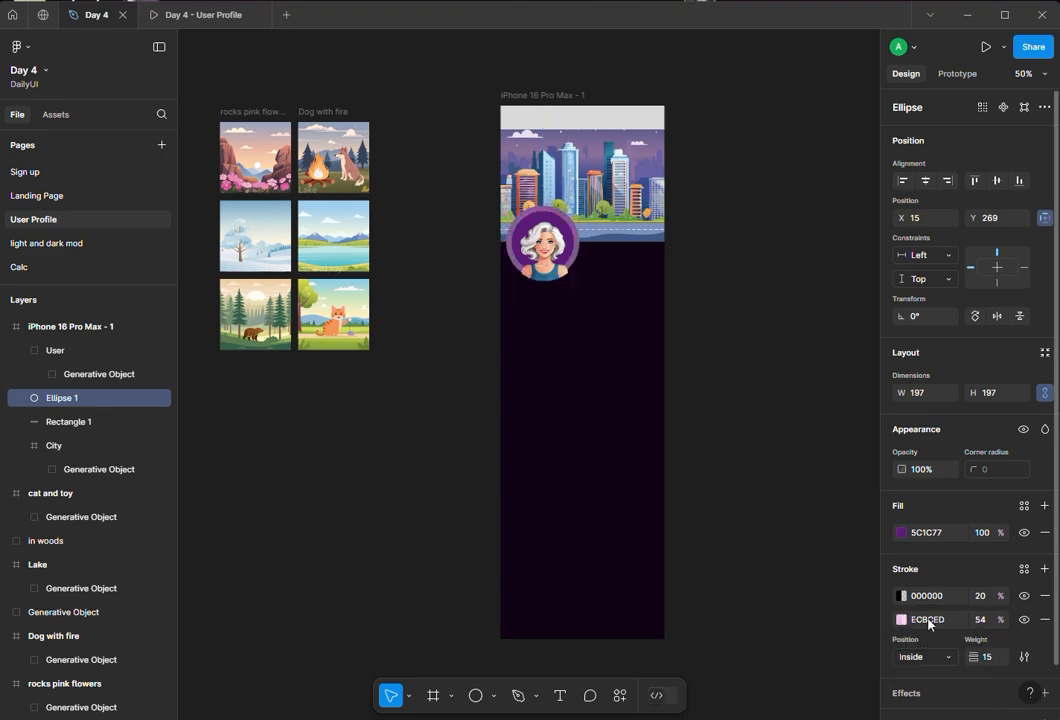
left_click(929, 597)
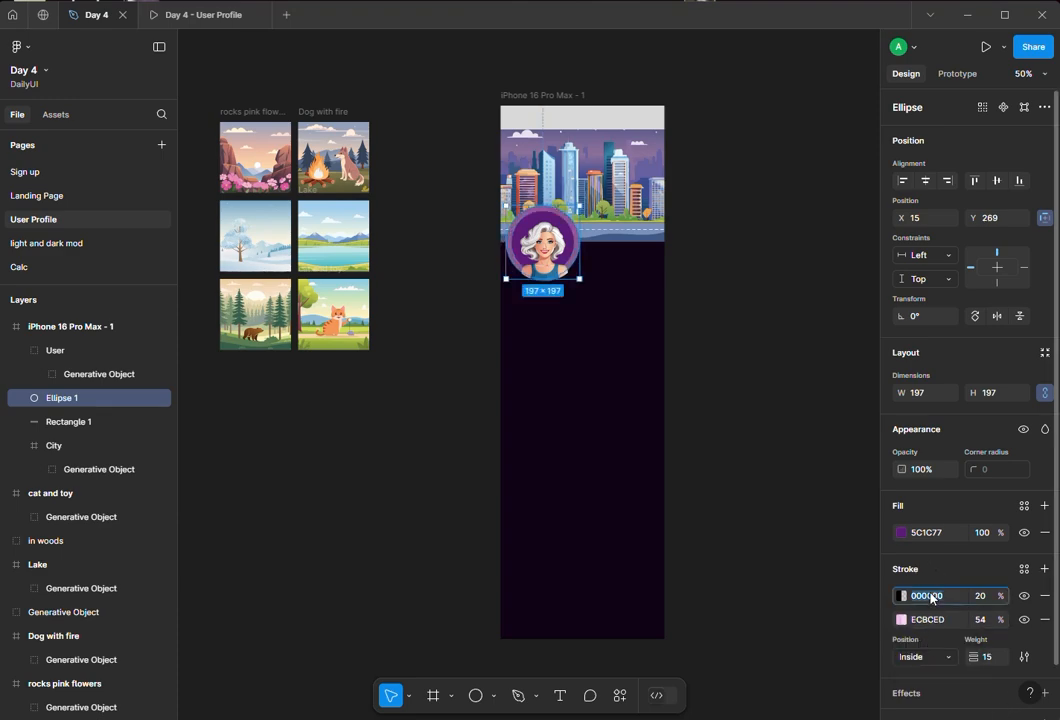
- Set the circle's stroke position to Outside
left_click(936, 658)
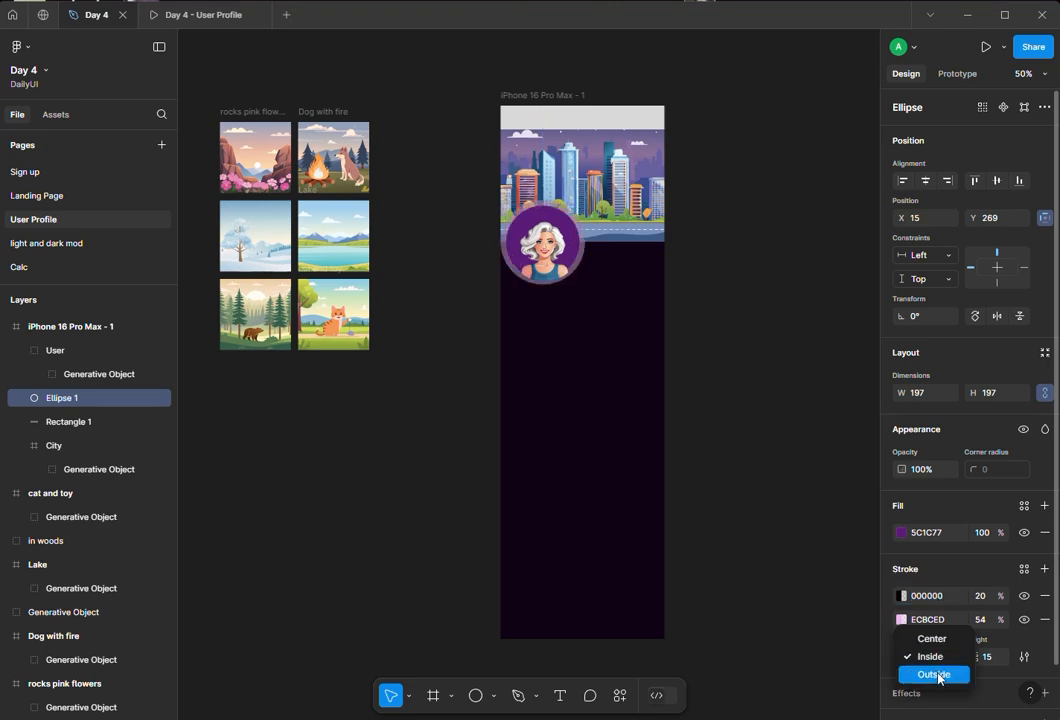
left_click(934, 675)
left_click(790, 518)
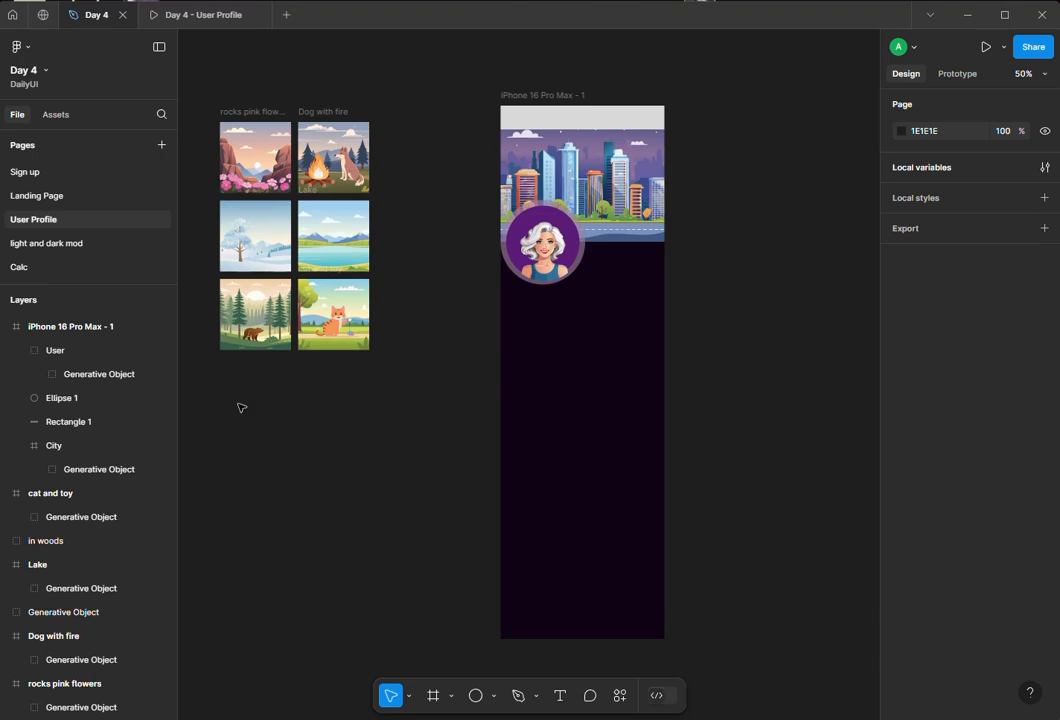
- Add a text layer reading Mary Jones and place it to the right of the profile circle
left_click(560, 695)
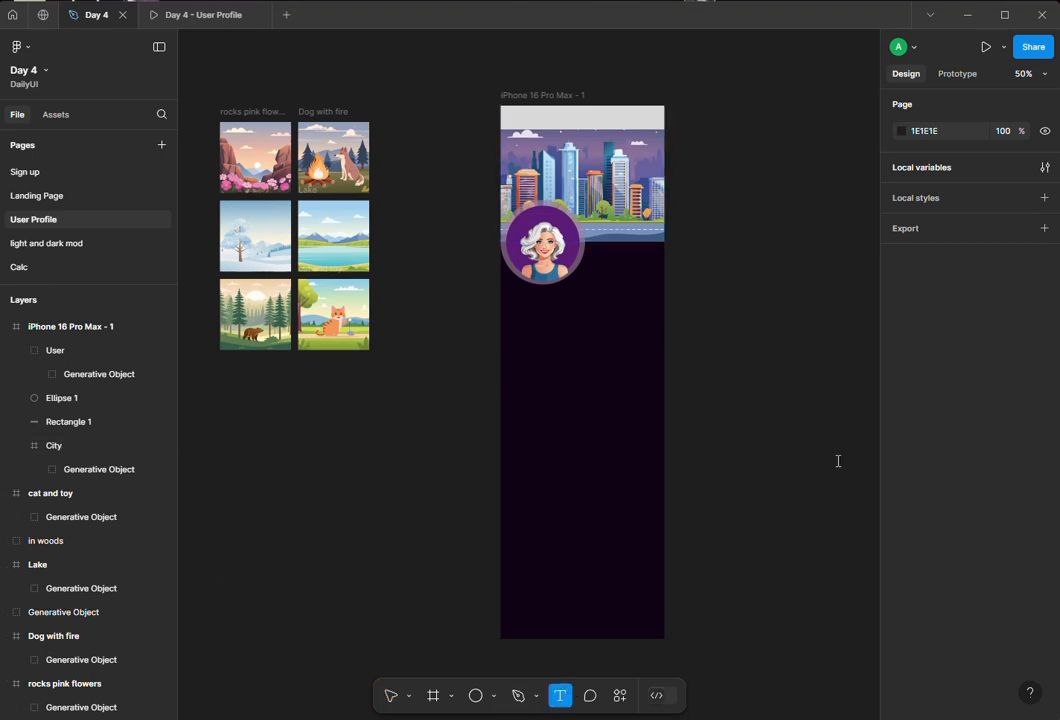
left_click(595, 262)
type("M")
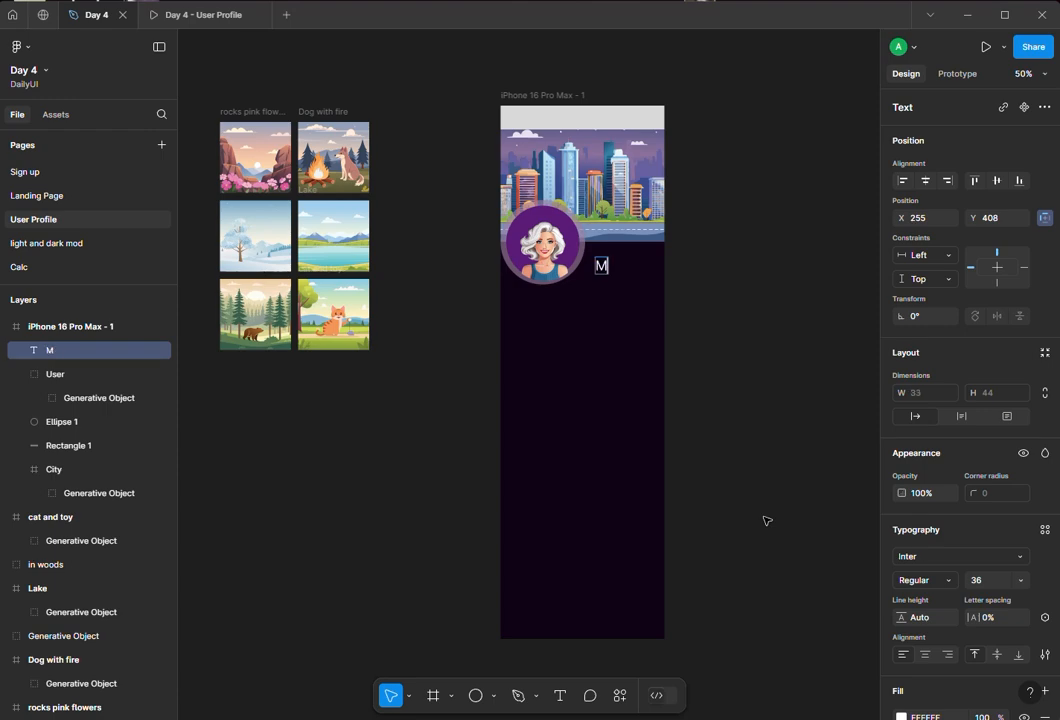
type("ary Jones")
key("Escape")
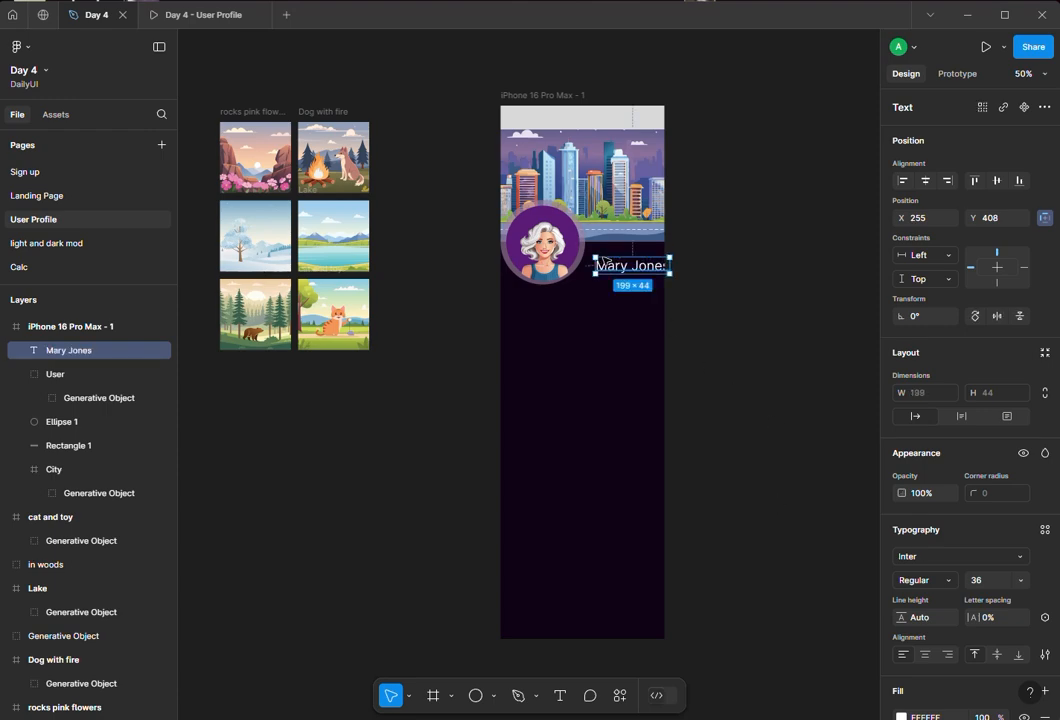
left_click_drag(614, 266, 606, 262)
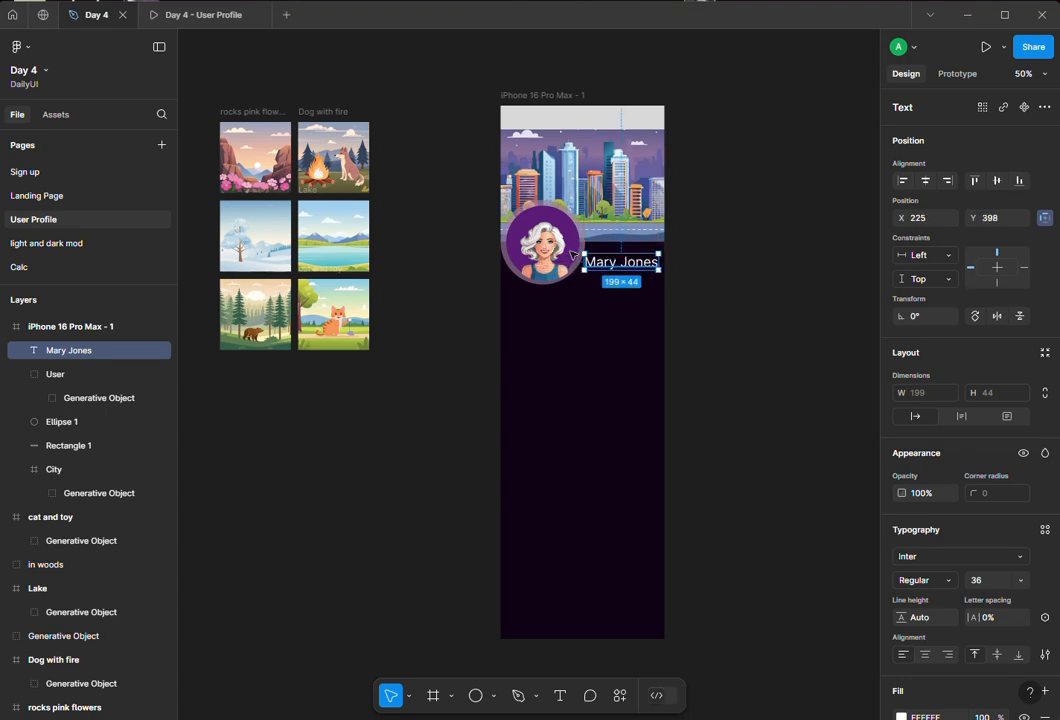
- Change the profile circle's fill colour to 751F73
left_click(531, 222)
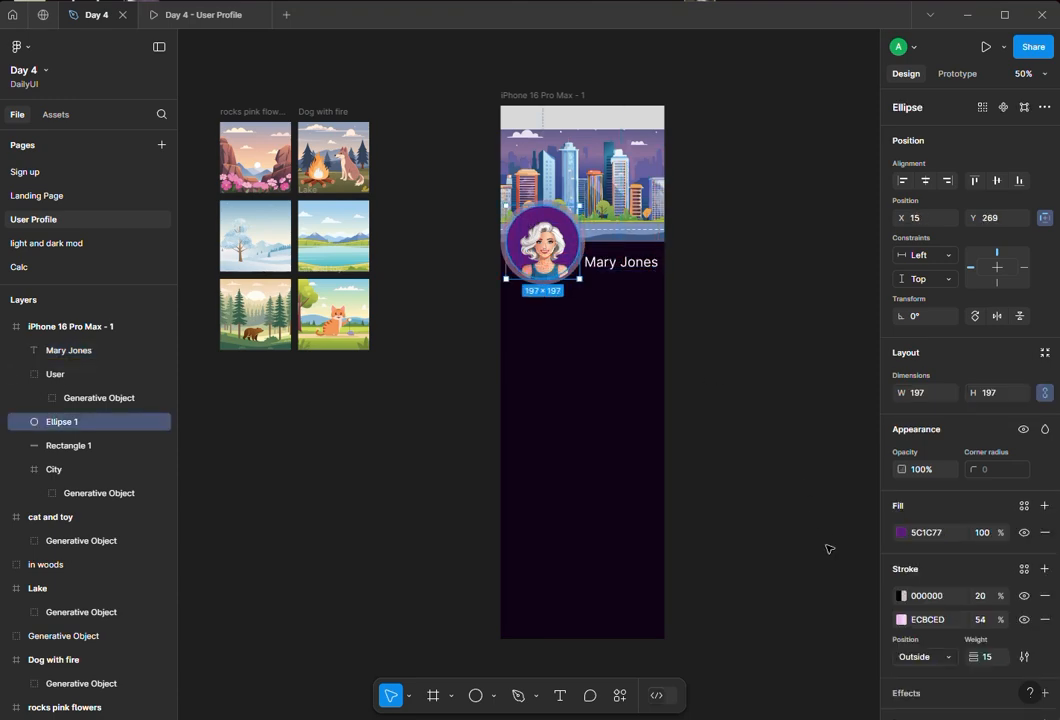
left_click(901, 533)
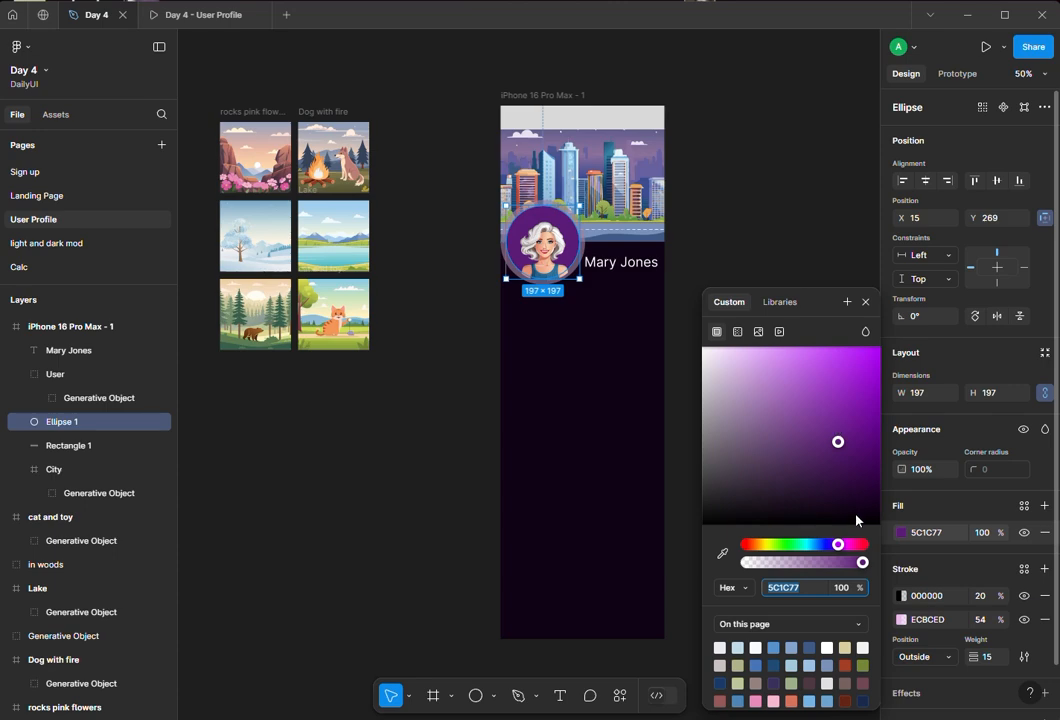
left_click(845, 545)
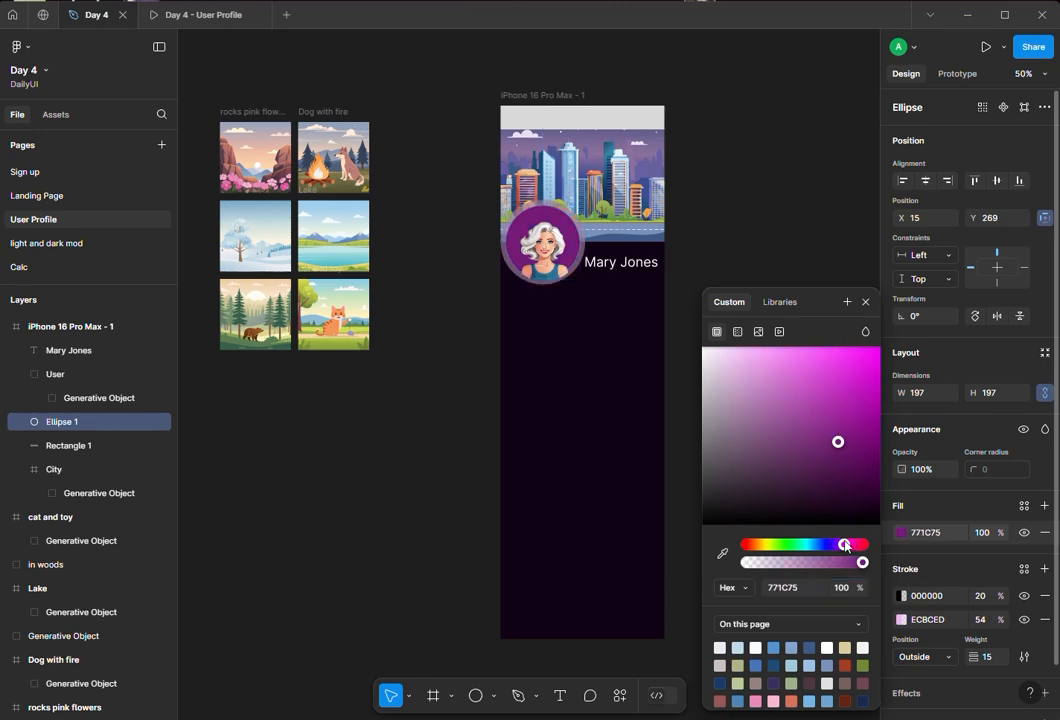
mouse_move(838, 445)
left_mouse_down()
mouse_move(838, 427)
mouse_move(832, 450)
left_mouse_up()
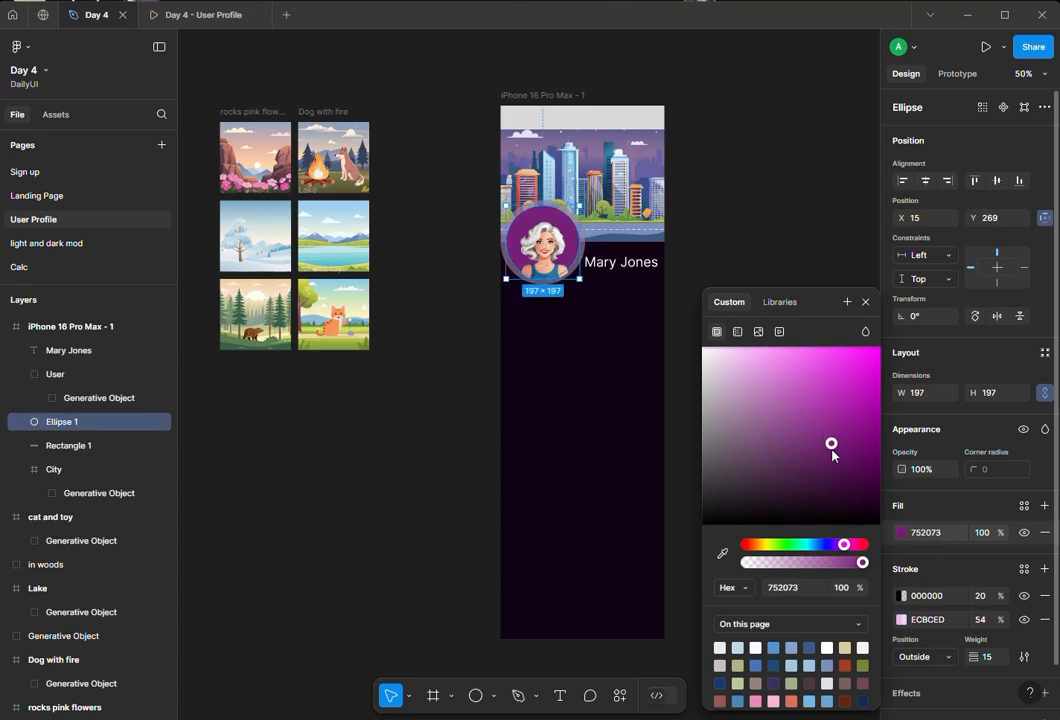
left_click(834, 449)
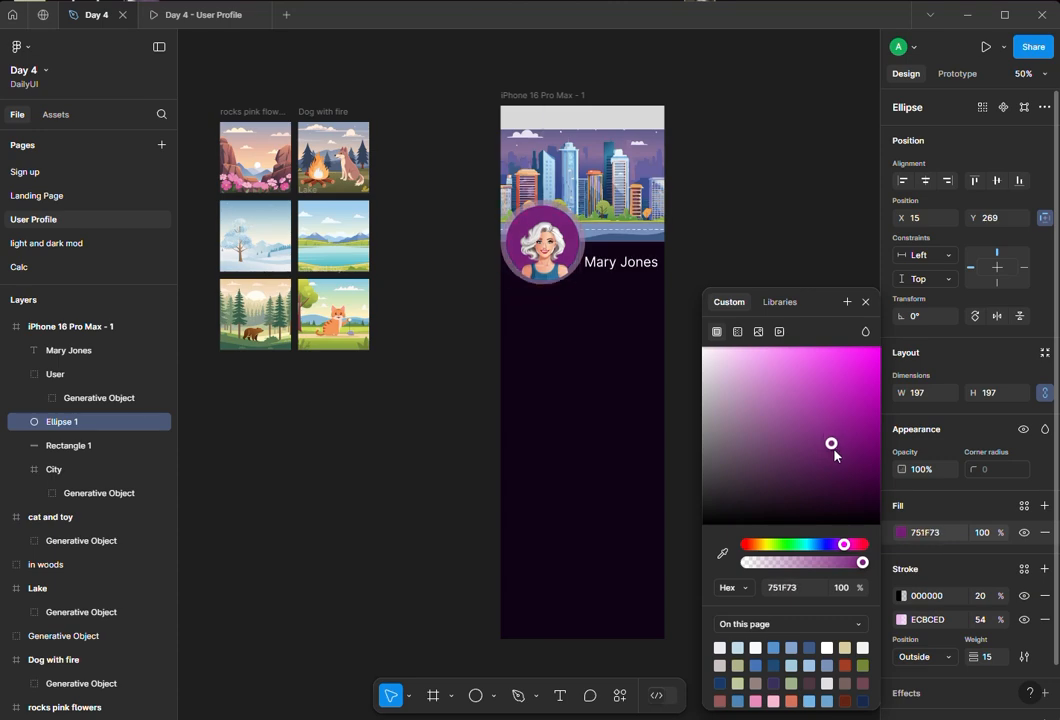
left_click(697, 360)
- Set the Mary Jones text to font size 24 with the Extra Bold Italic weight
left_click(606, 266)
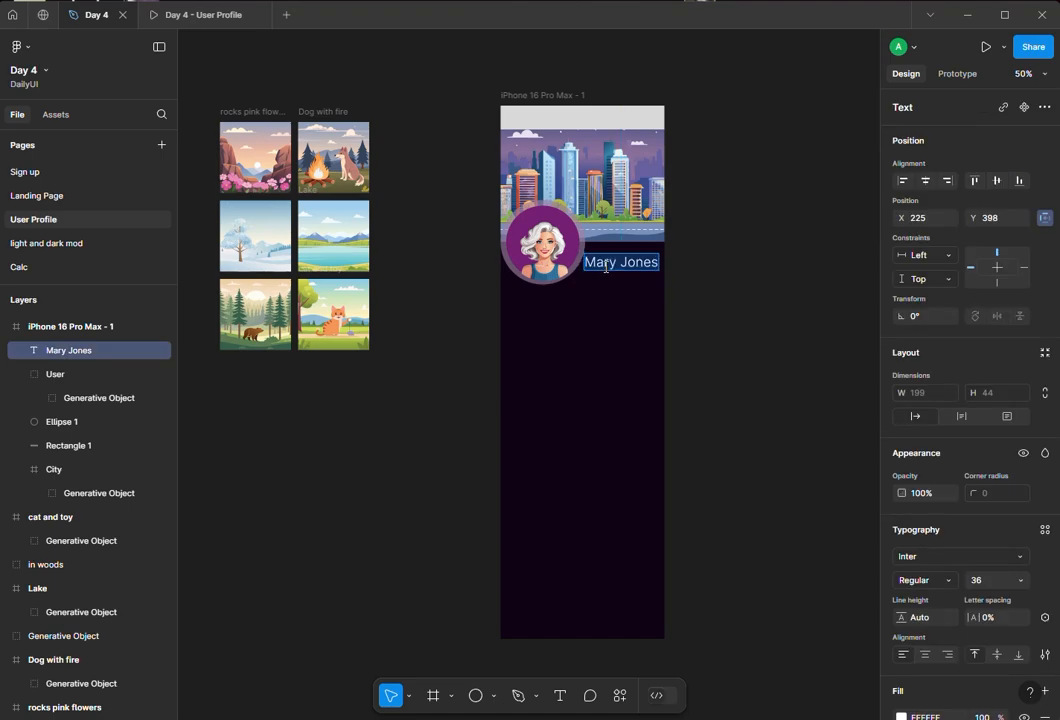
left_click(1021, 579)
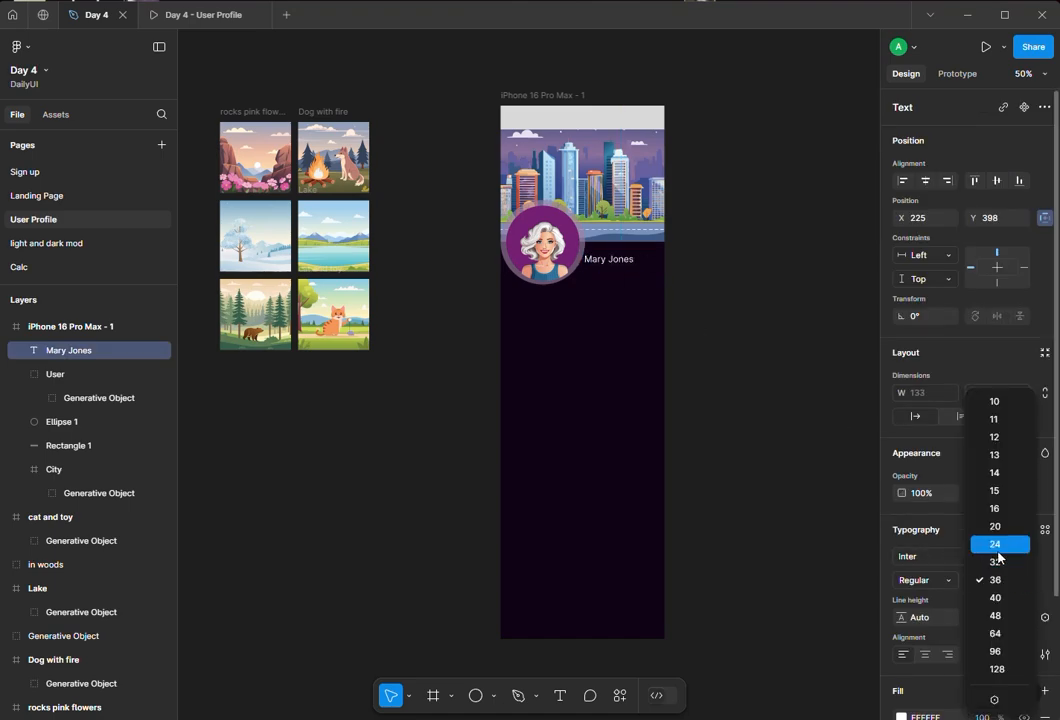
left_click(996, 547)
left_click(929, 579)
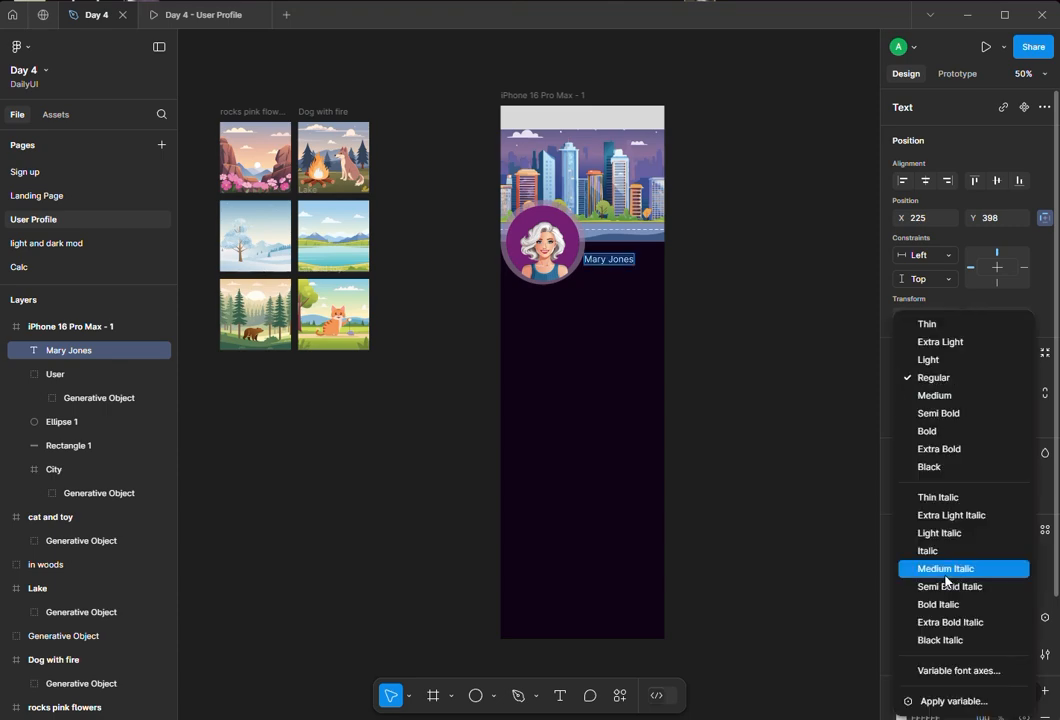
left_click(937, 606)
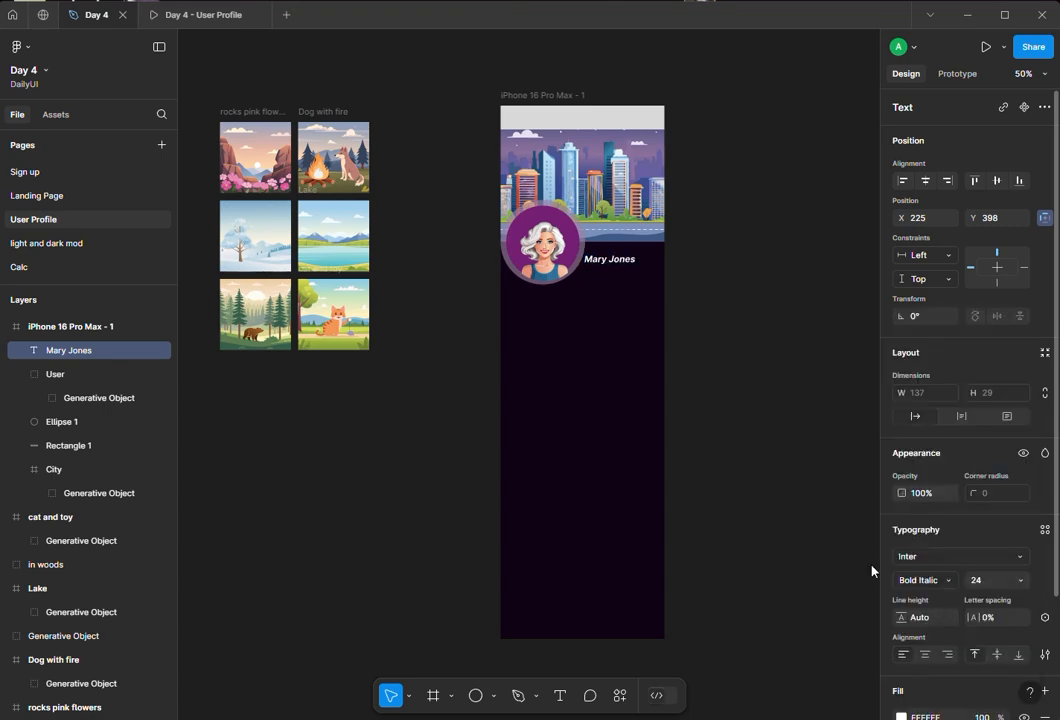
left_click(950, 580)
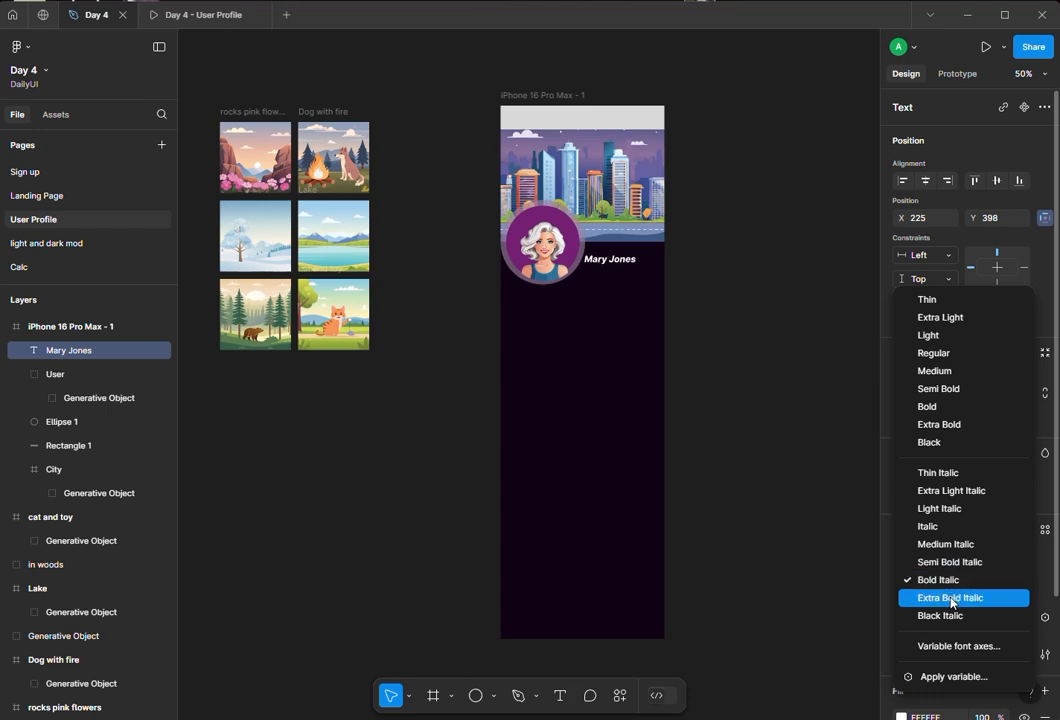
left_click(945, 598)
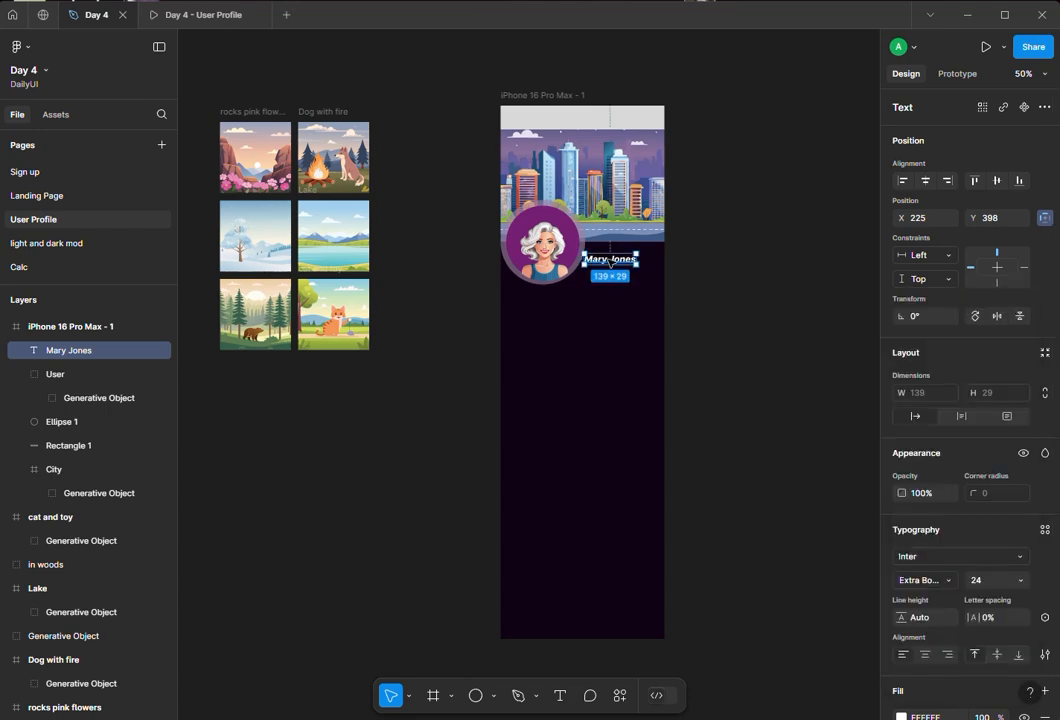
- Duplicate the name text below itself and change the copy to Graphic Designer
left_click_drag(602, 265, 615, 262)
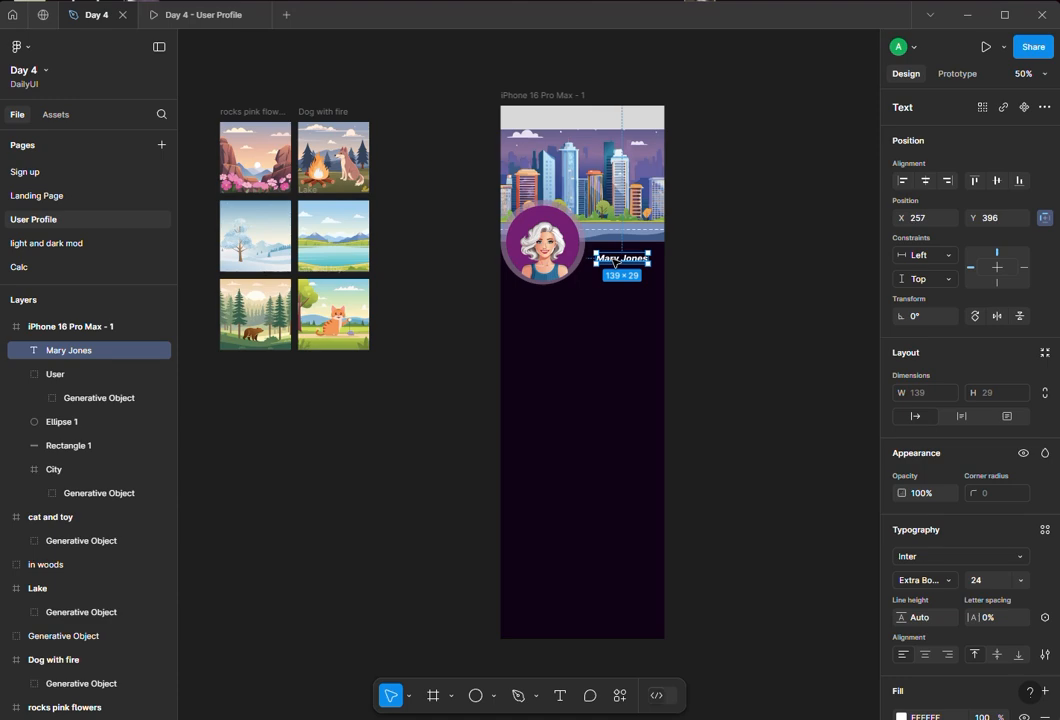
left_click_drag(615, 262, 614, 280)
double_click(614, 280)
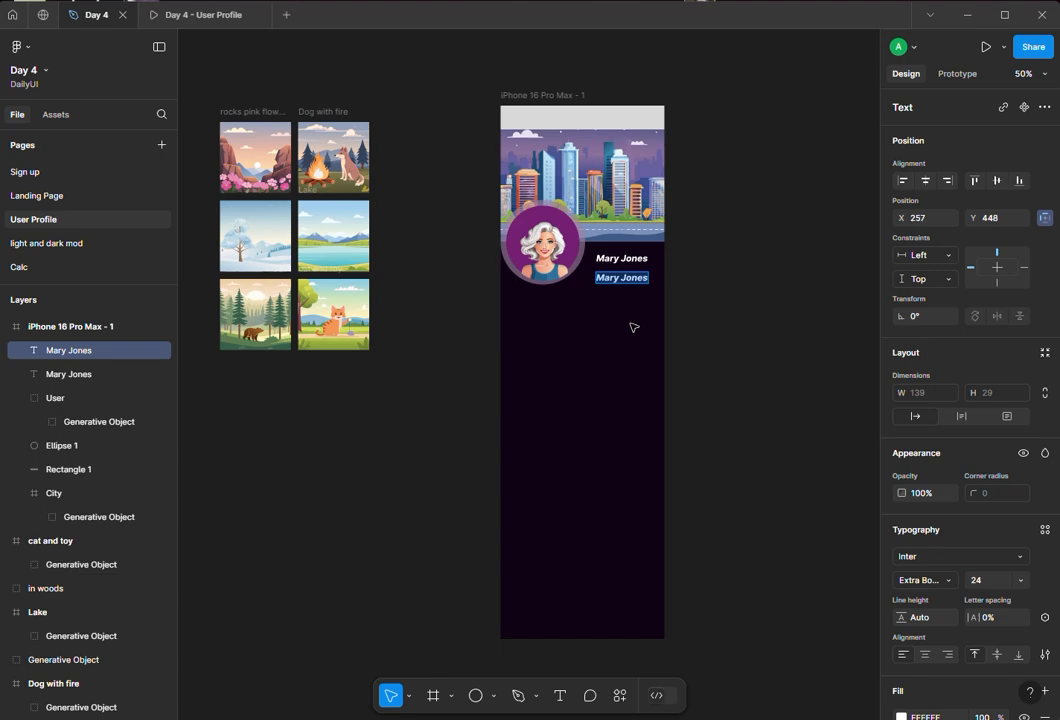
type("Graphi")
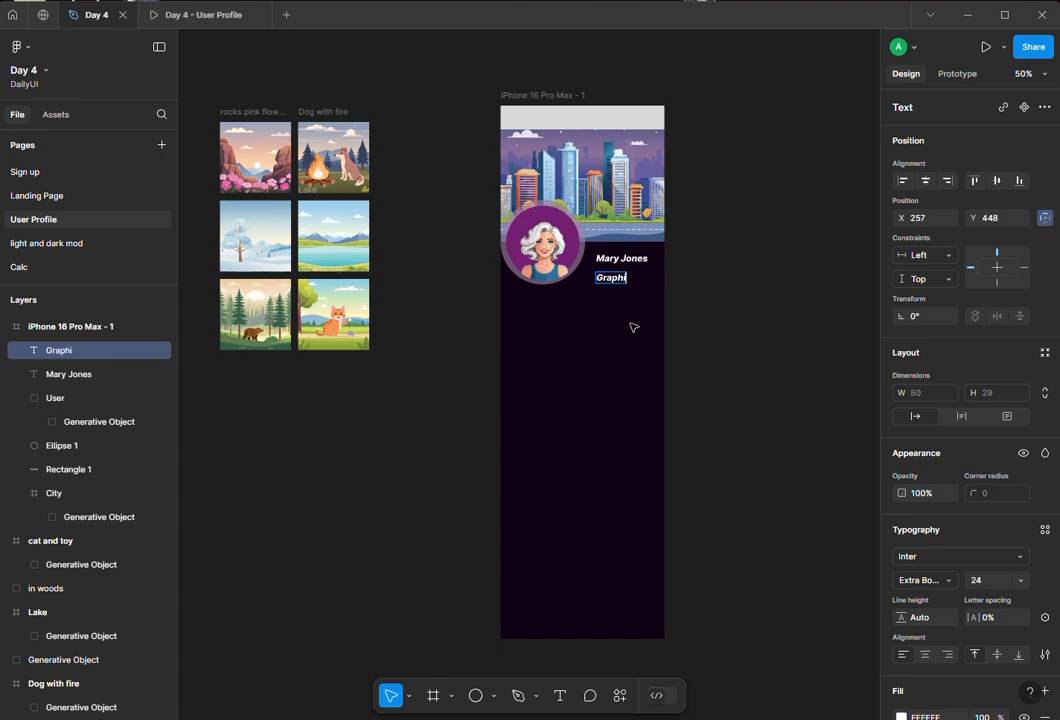
type("c Designer")
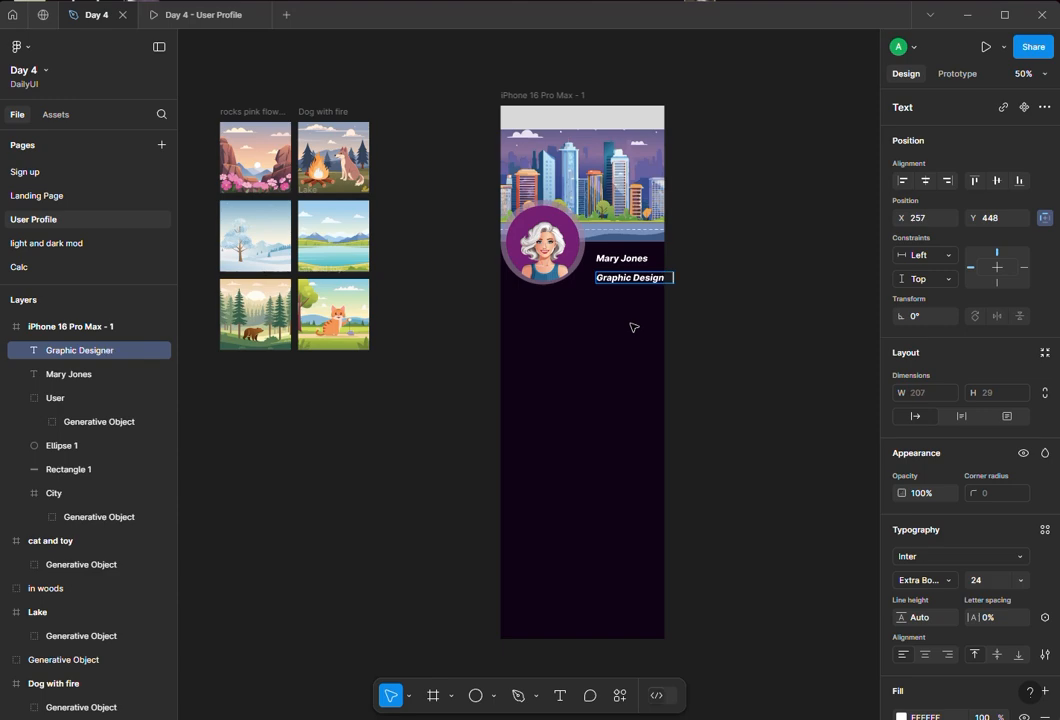
key("Escape")
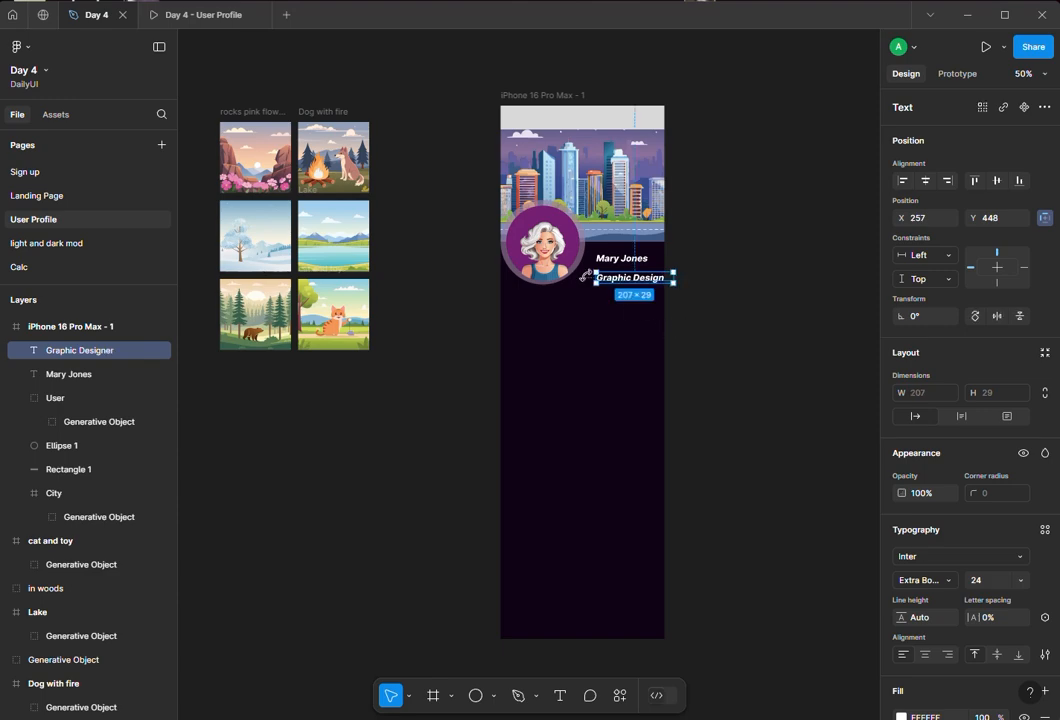
mouse_move(617, 279)
left_mouse_down()
mouse_move(596, 288)
mouse_move(603, 274)
left_mouse_up()
- Enlarge the Mary Jones text to size 32 and realign it above the subtitle
double_click(621, 258)
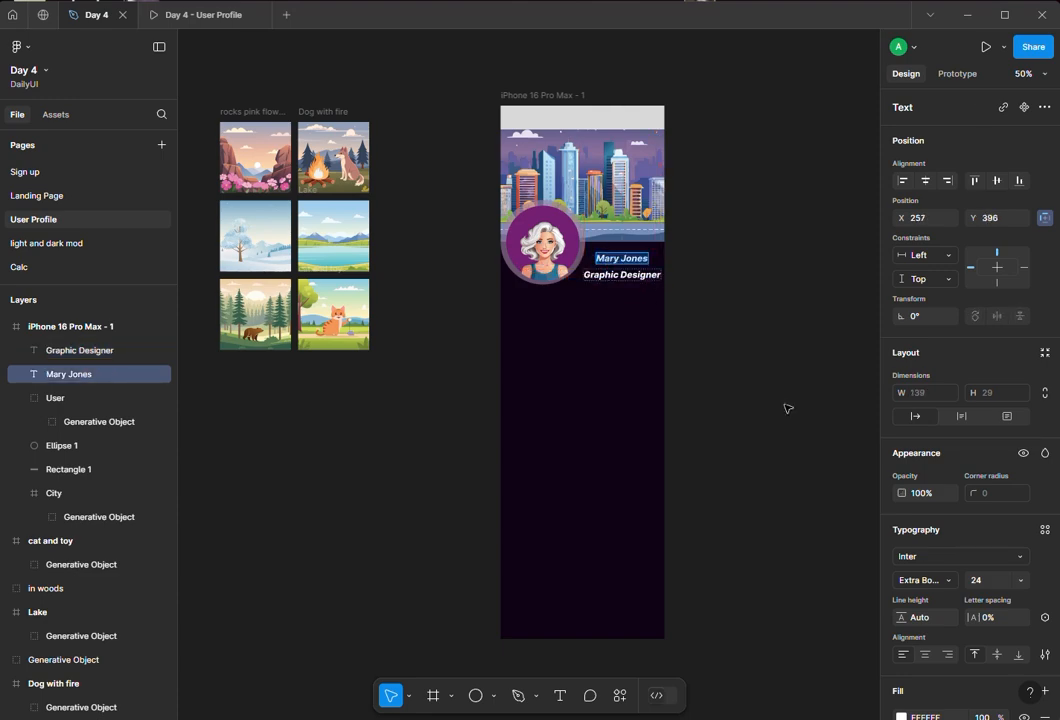
left_click(1018, 581)
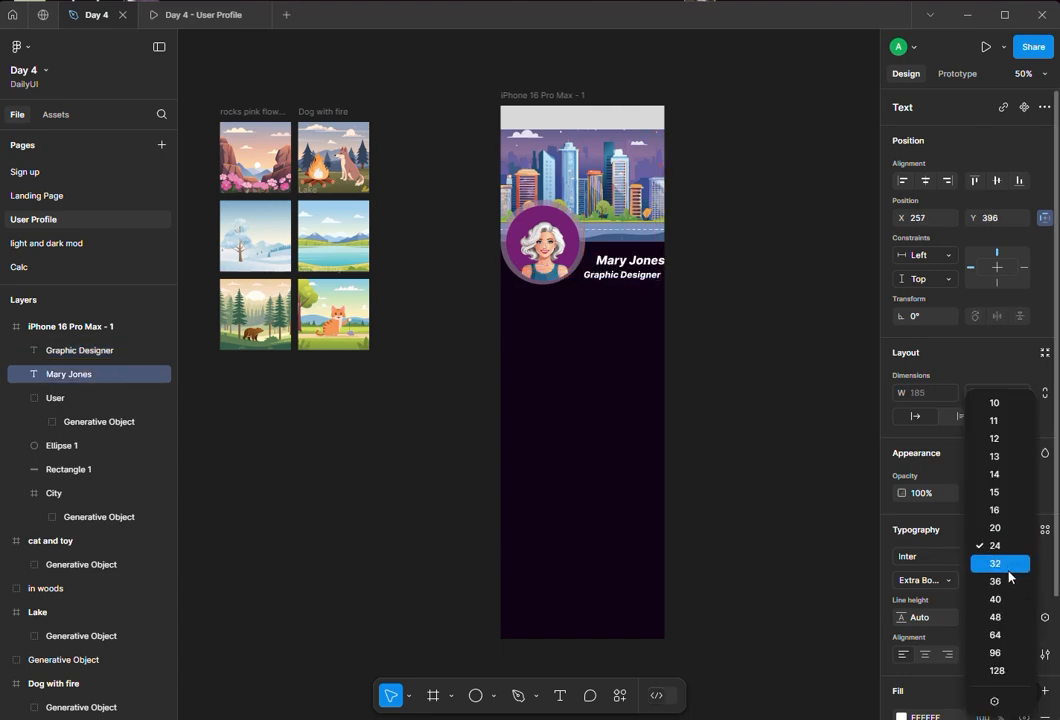
left_click(1010, 566)
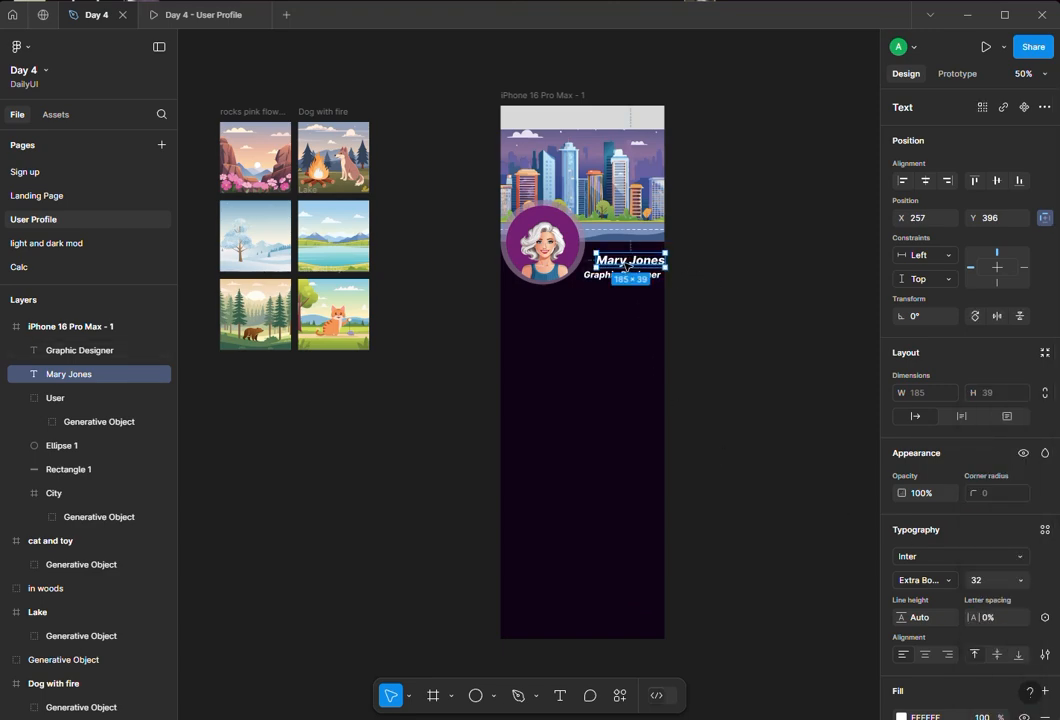
left_click_drag(625, 265, 619, 268)
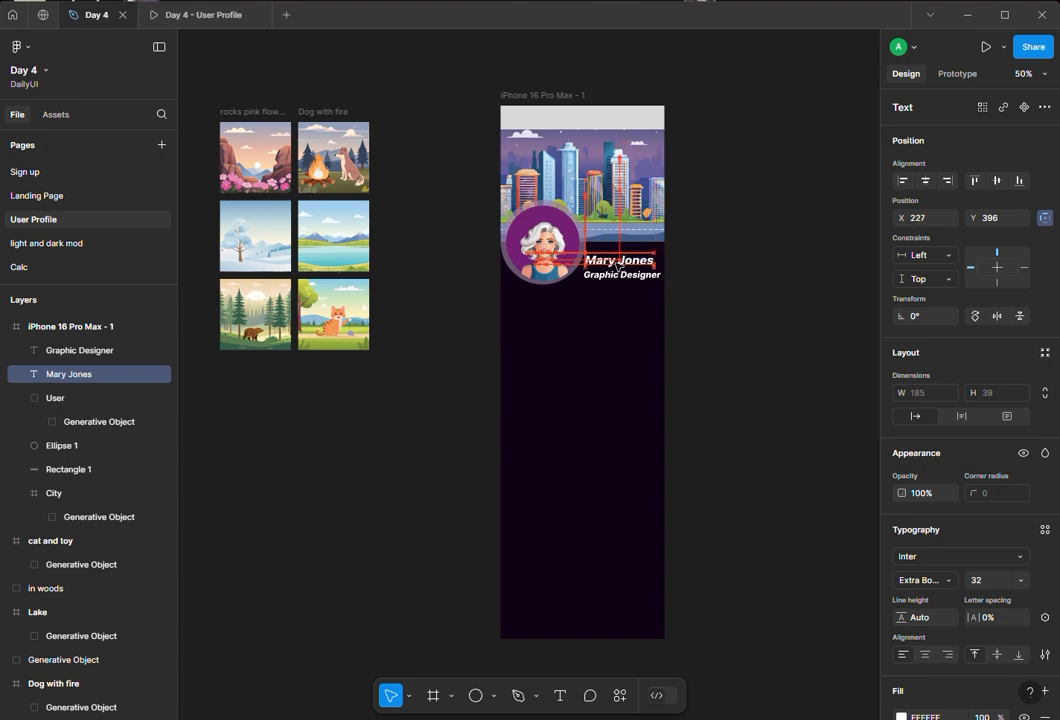
- Show the iPhone frame's 4-column layout grid
left_click(732, 401)
left_click(527, 92)
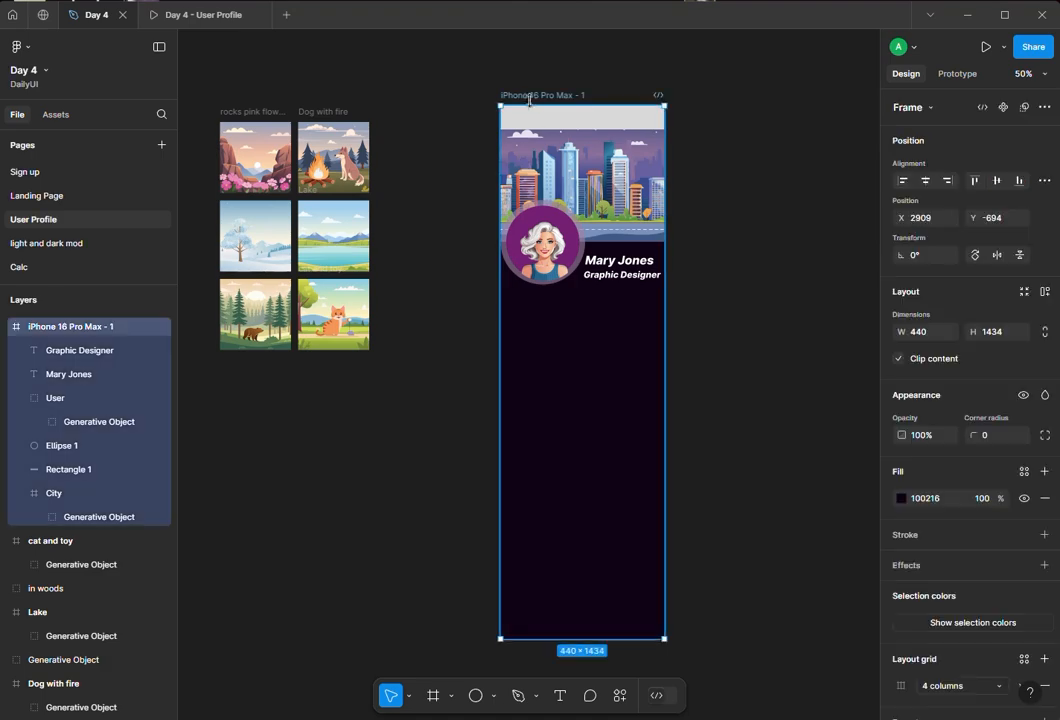
scroll(1000, 638, "down", 2)
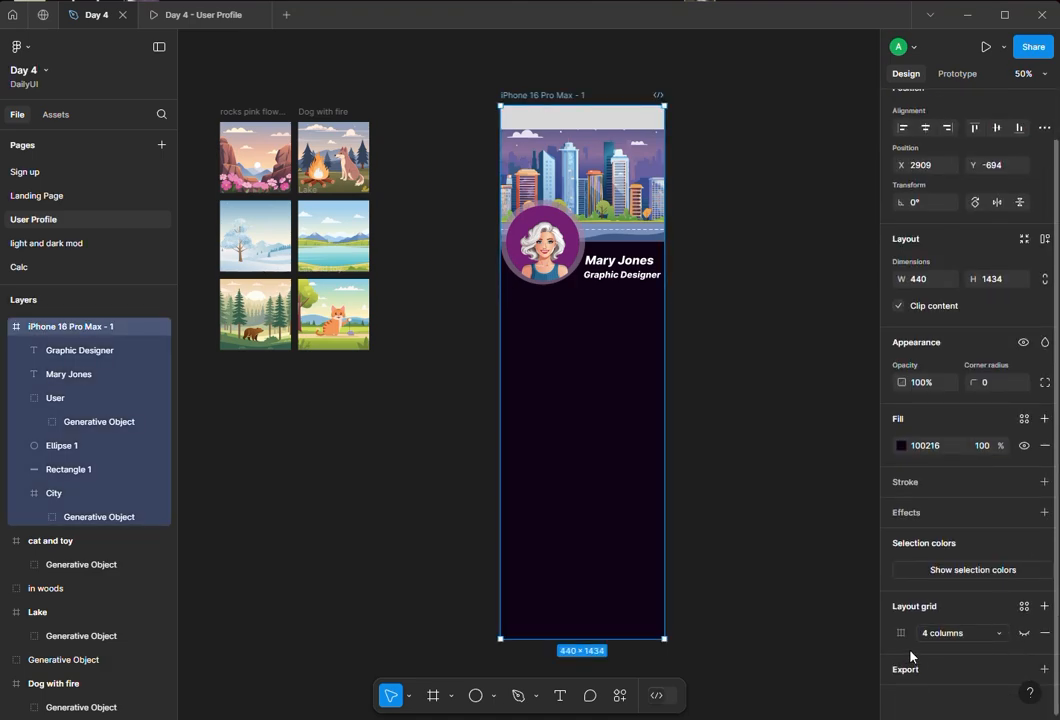
left_click(1022, 634)
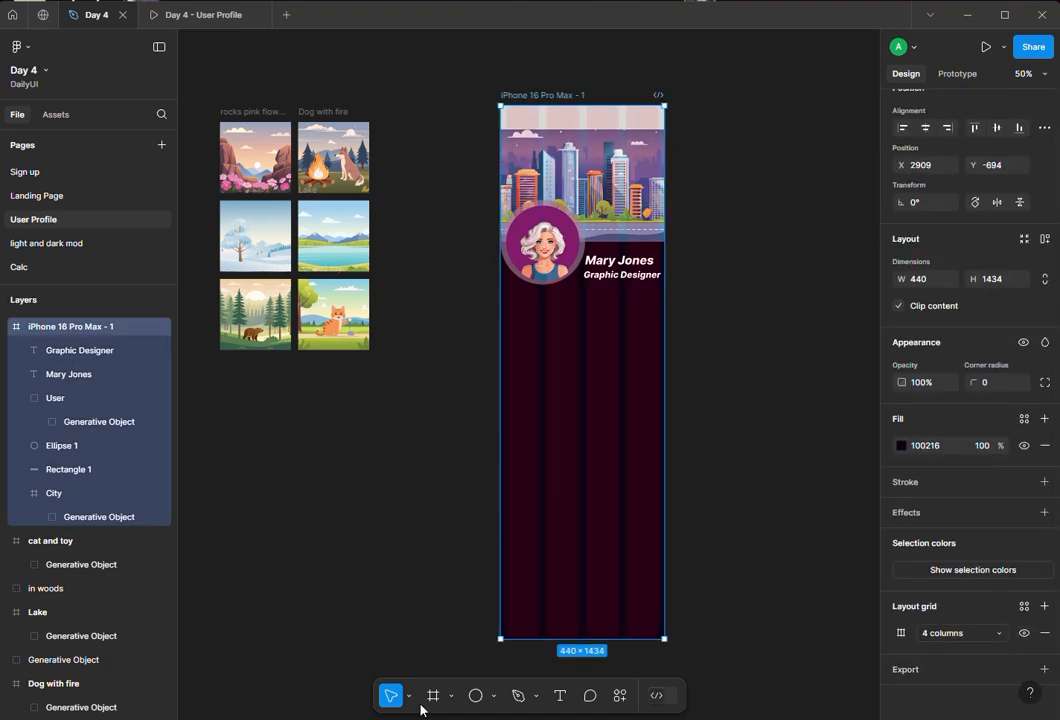
- Draw a square rectangle about 192 × 192 below the profile picture, aligned to the grid
left_click(492, 697)
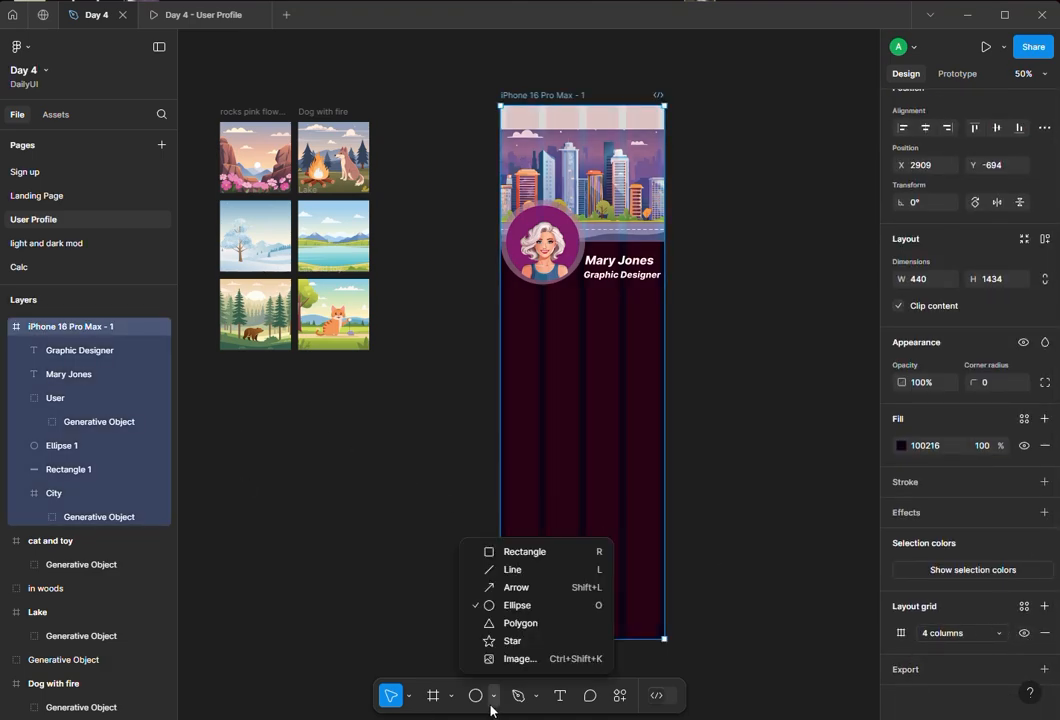
left_click(505, 550)
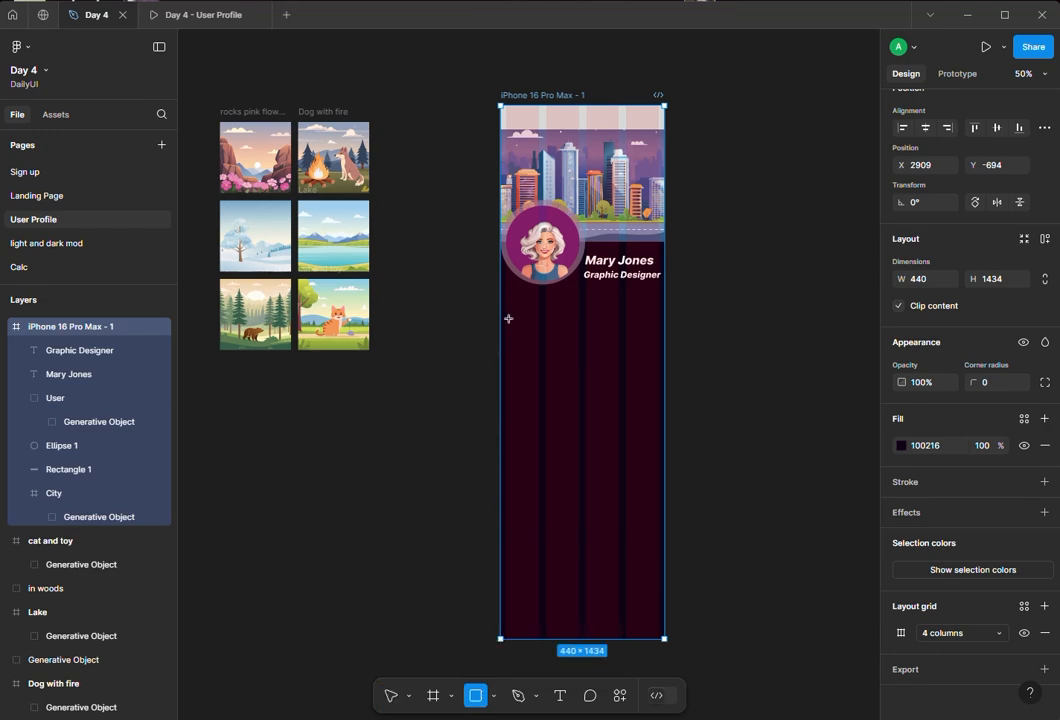
left_click_drag(507, 314, 578, 384)
left_click(433, 428)
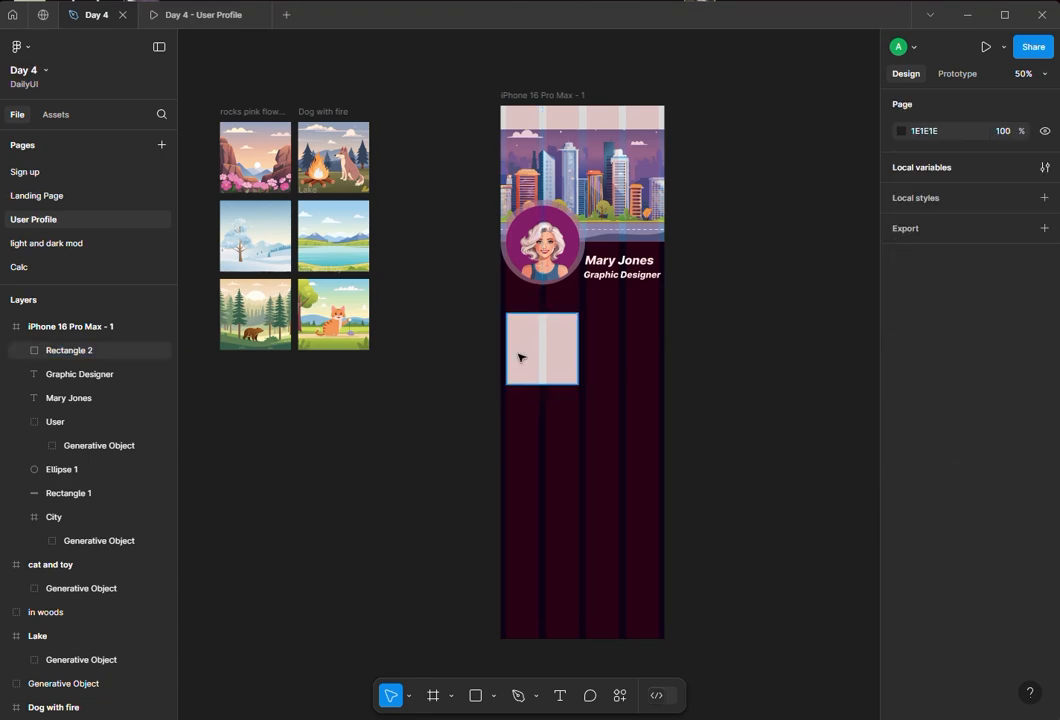
- Duplicate the square into six 192 × 192 tiles arranged in two columns and three rows beneath the profile header
left_click(528, 347)
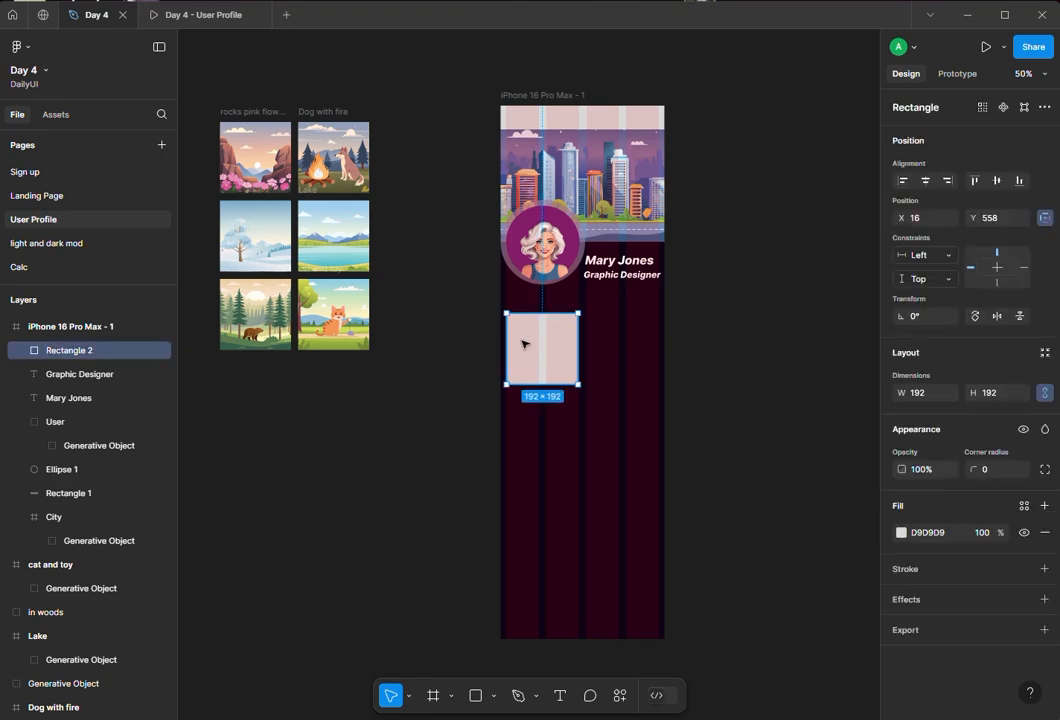
mouse_move(524, 344)
left_mouse_down()
mouse_move(620, 343)
mouse_move(544, 338)
left_mouse_up()
left_click(548, 352, "shift")
mouse_move(546, 340)
left_mouse_down()
mouse_move(525, 349)
mouse_move(542, 355)
mouse_move(541, 338)
left_mouse_up()
left_click(460, 400)
left_click_drag(608, 360, 620, 486)
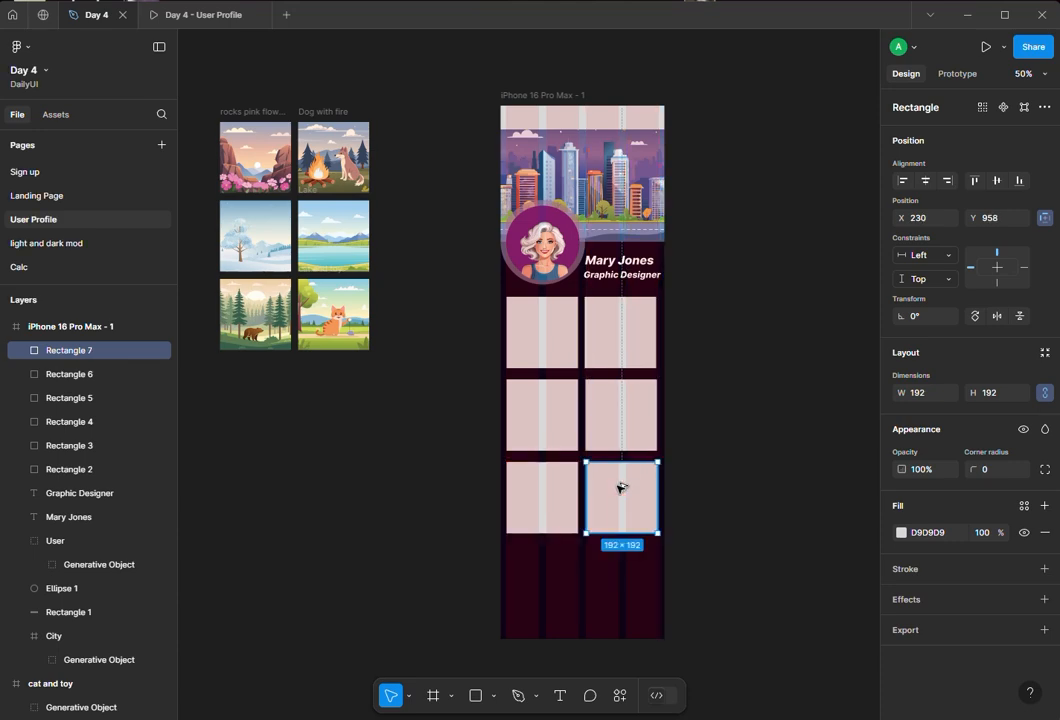
left_click(581, 578)
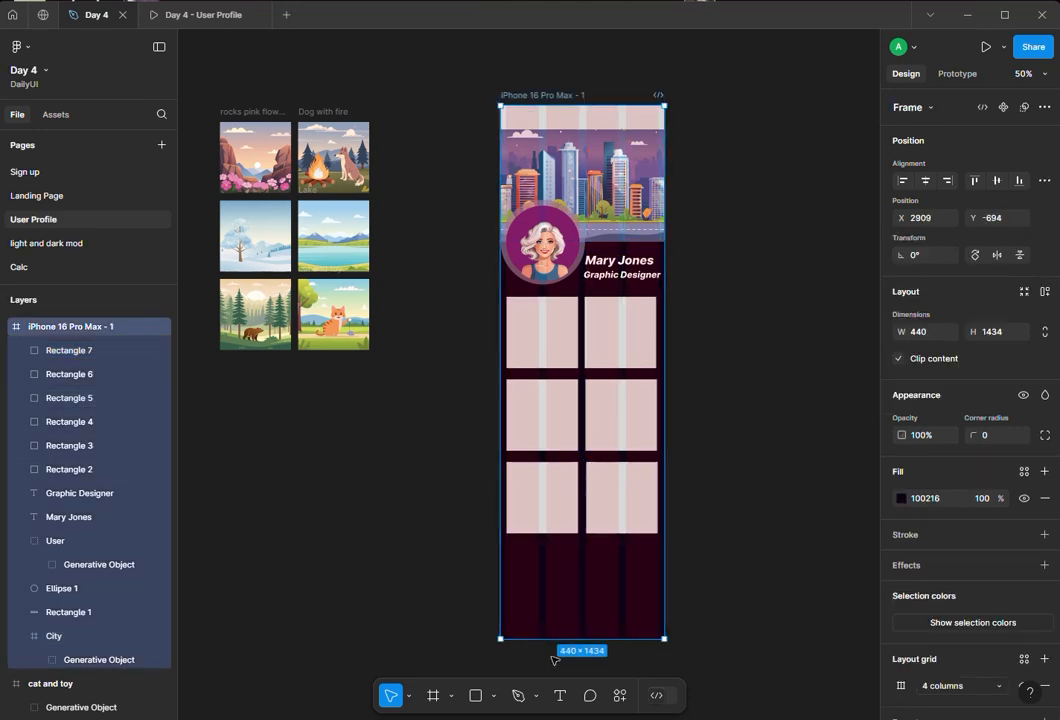
- Shorten the iPhone frame to a height of 1282, moving the profile picture out of the frame and back into its circle
left_click_drag(550, 626, 551, 606)
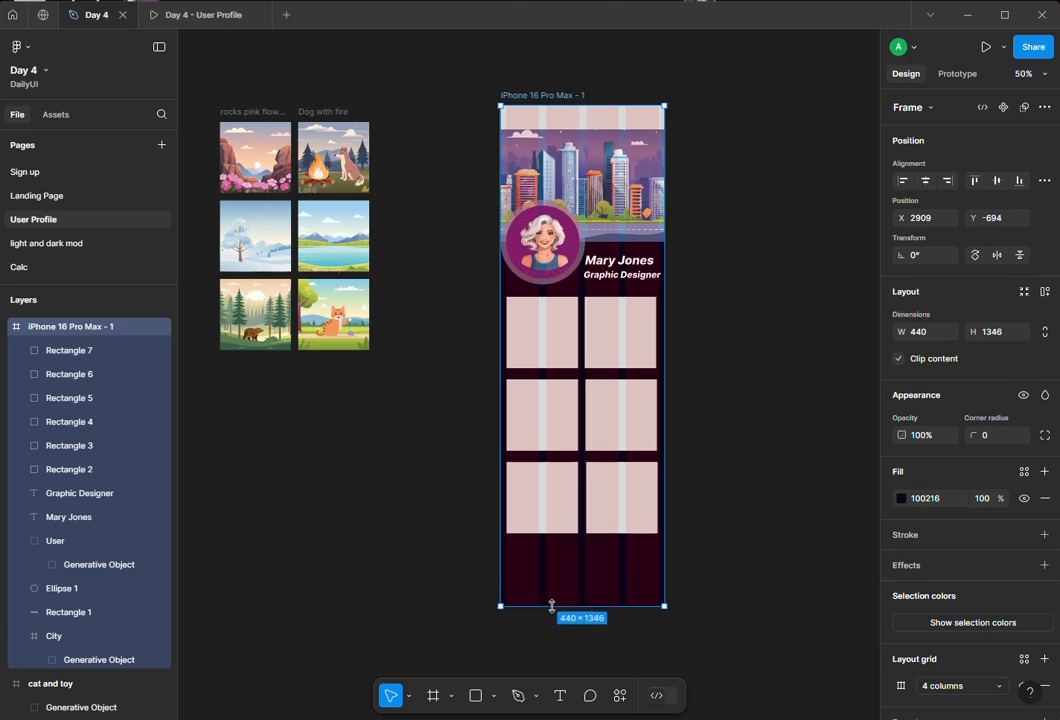
key("ctrl+z")
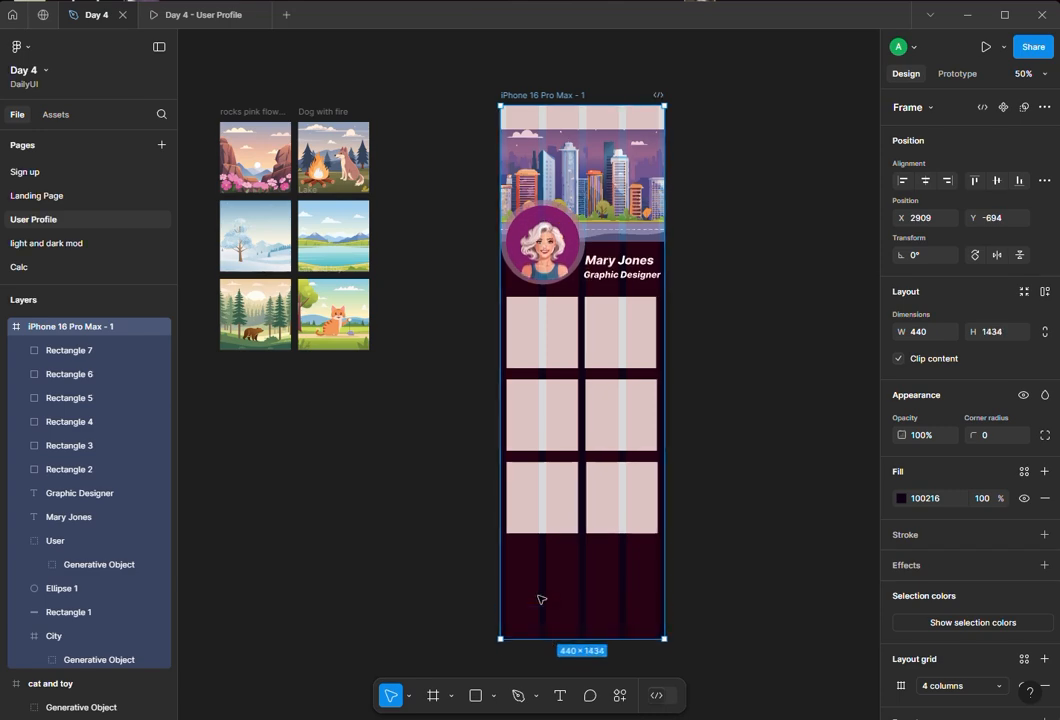
left_click(543, 258)
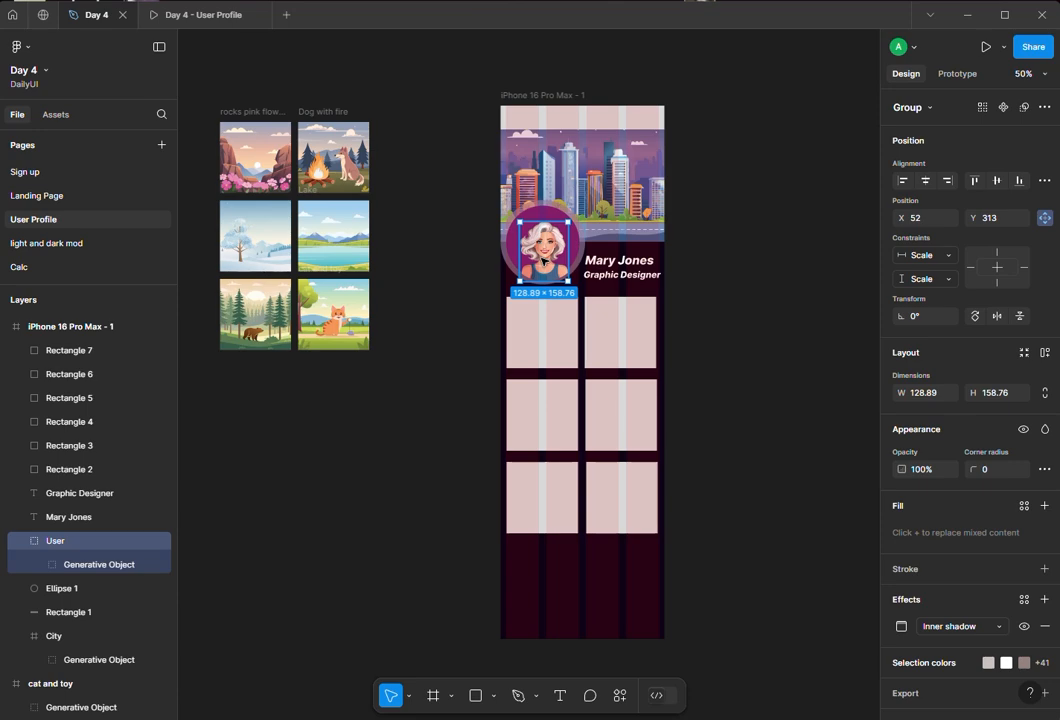
left_click_drag(512, 275, 425, 320)
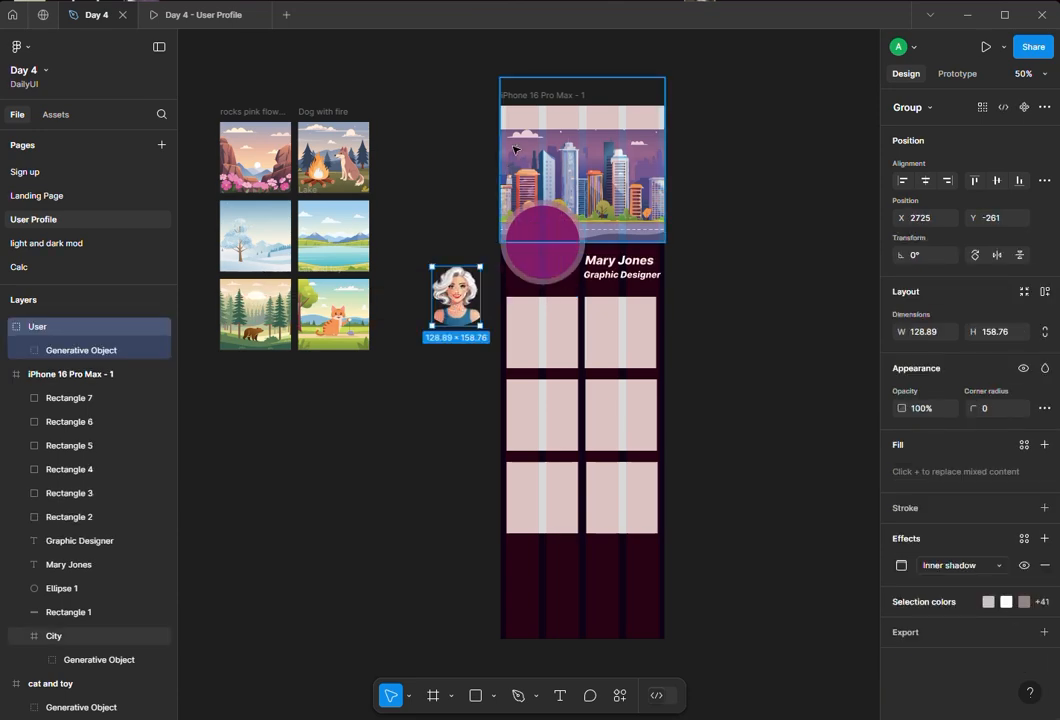
left_click(530, 108)
left_click(530, 97)
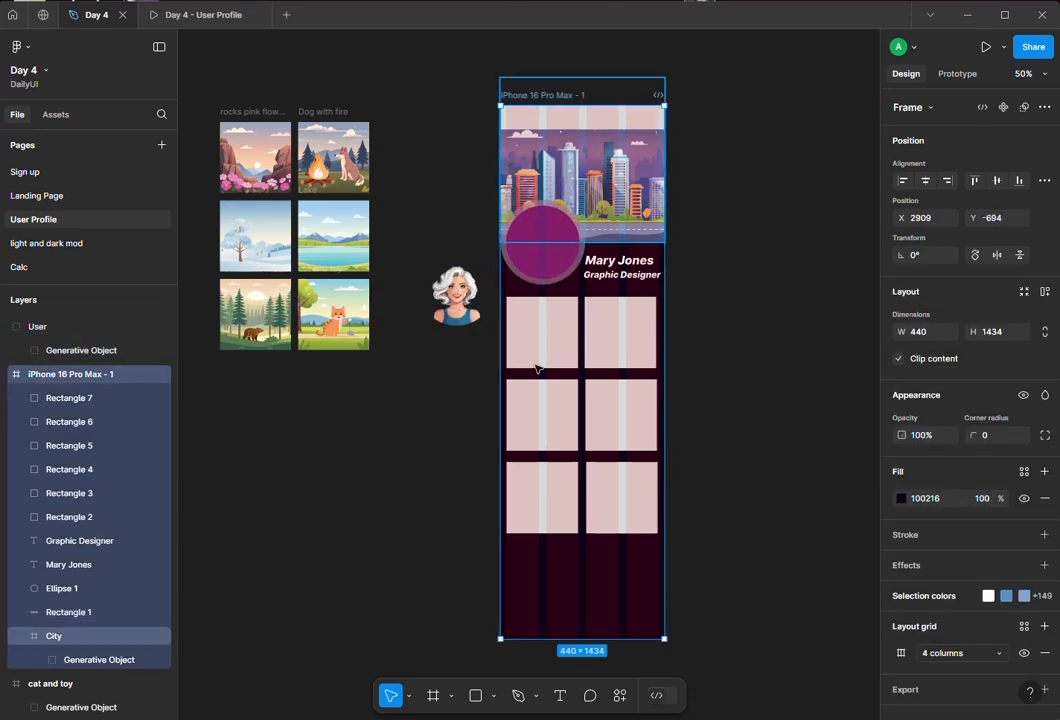
left_click_drag(551, 633, 543, 582)
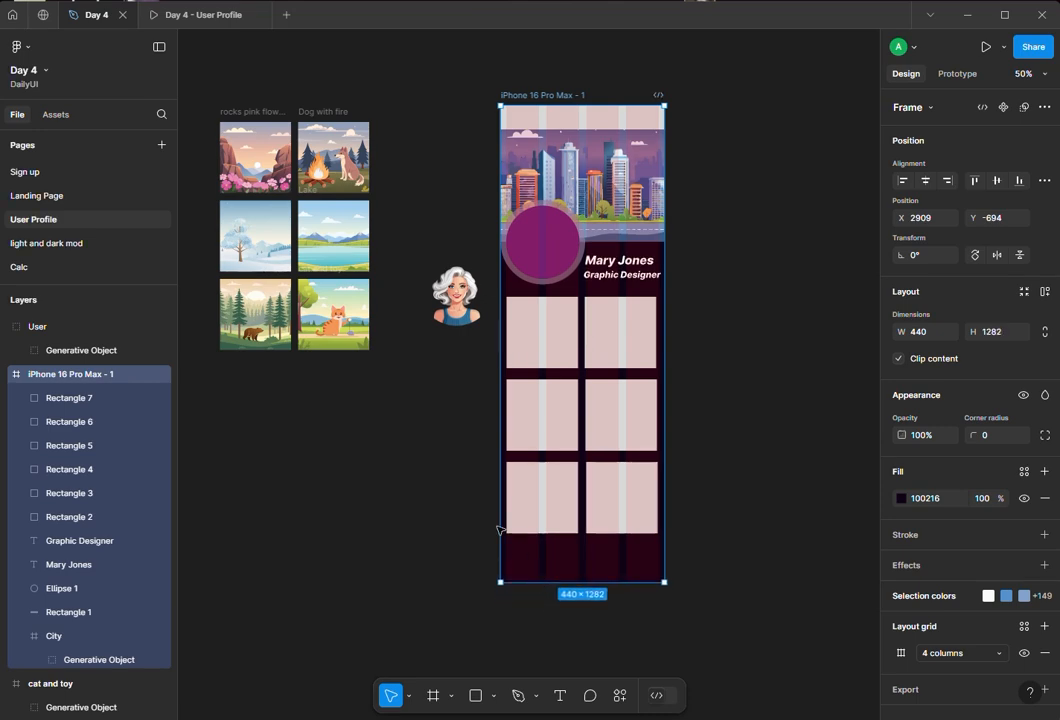
left_click_drag(470, 303, 548, 262)
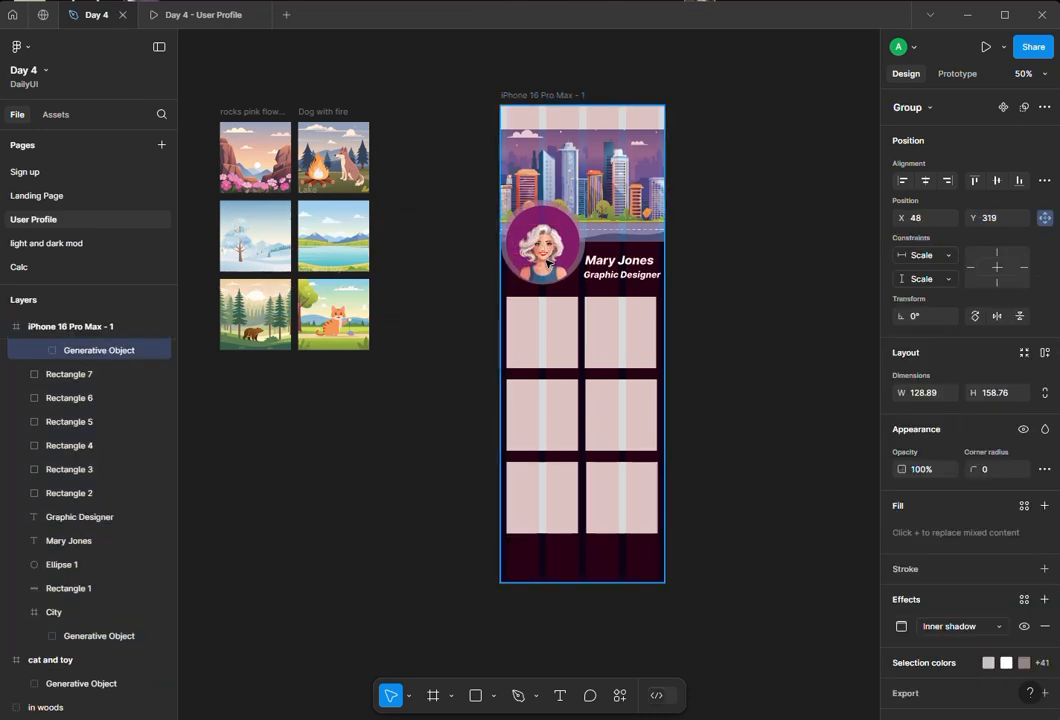
- Place the rocks-with-pink-flowers and dog-with-fire images onto the top row of square tiles
left_click(463, 357)
left_click_drag(262, 148, 549, 323)
left_click(379, 199)
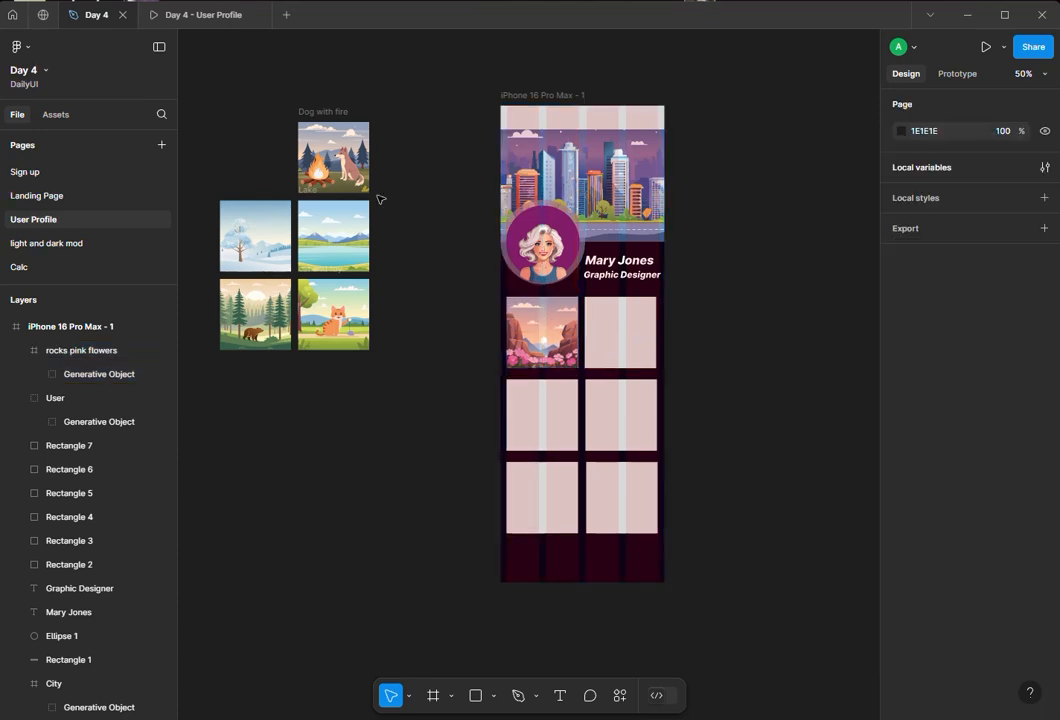
left_click_drag(330, 150, 628, 332)
- Place the snowy tree and lake images onto the middle row of square tiles
left_click(371, 495)
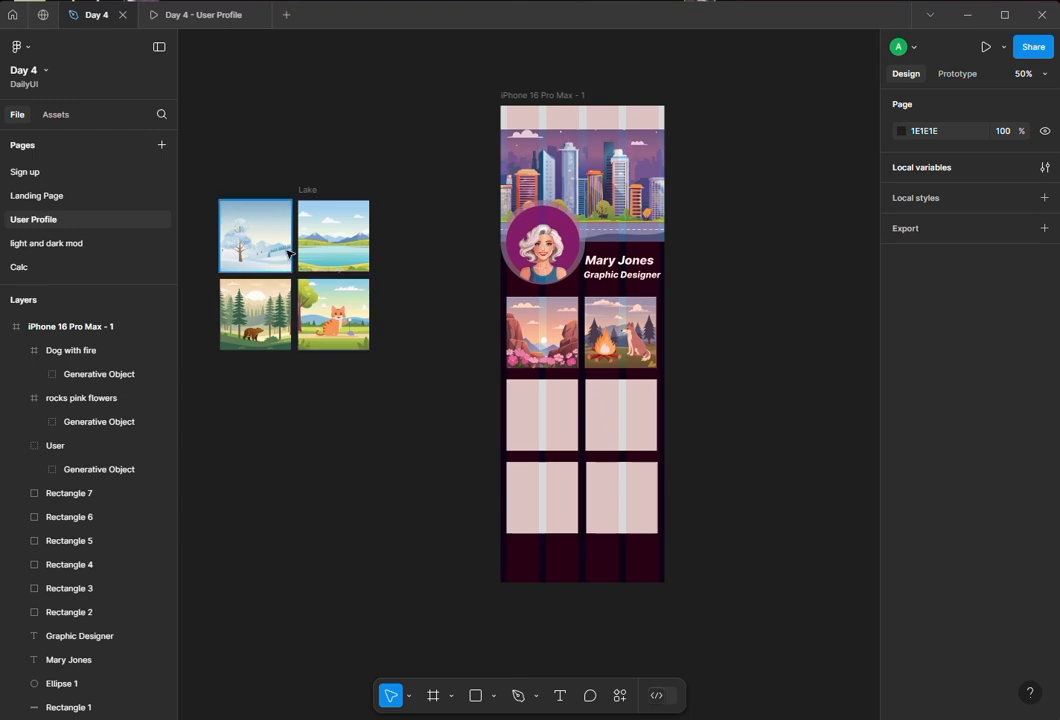
left_click_drag(262, 245, 548, 429)
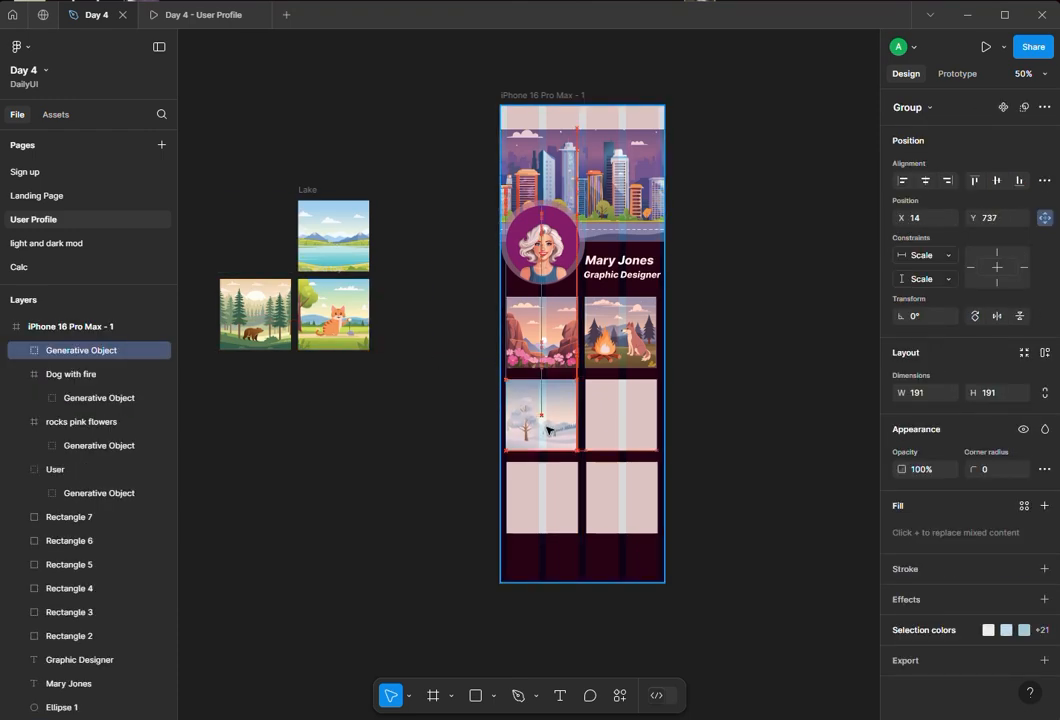
left_click(432, 384)
left_click_drag(316, 233, 607, 411)
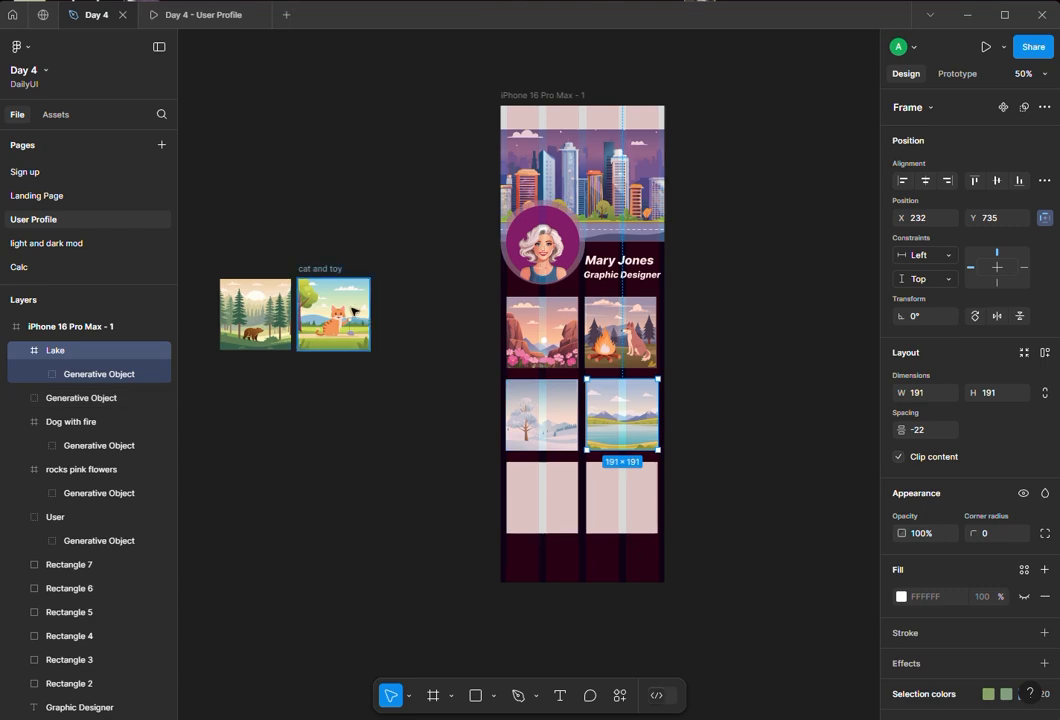
- Place the in-woods and cat-and-toy images onto the bottom row of square tiles
left_click_drag(224, 308, 512, 490)
left_click(428, 455)
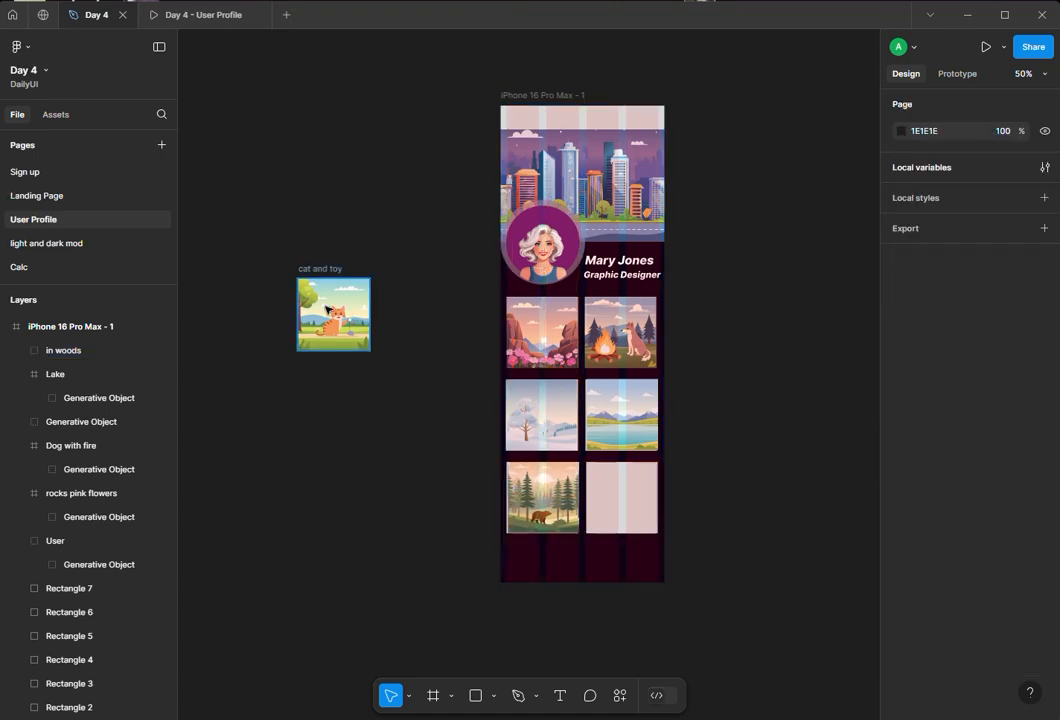
left_click_drag(333, 314, 600, 491)
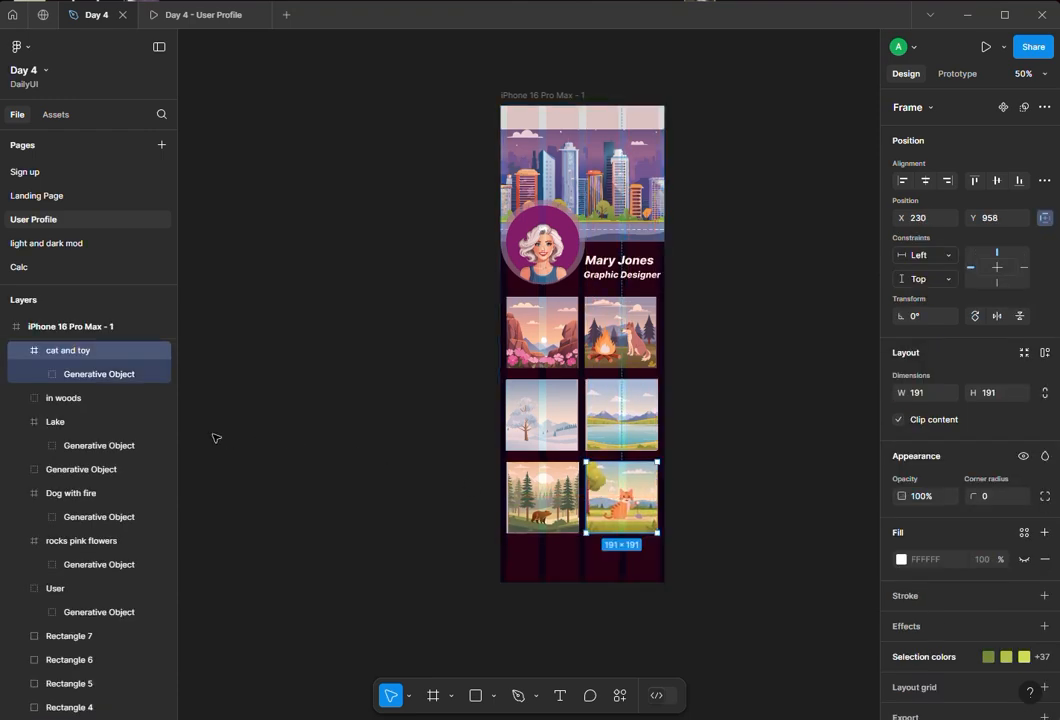
- Hide the placeholder rectangles Rectangle 7 through Rectangle 2 beneath the images
scroll(72, 560, "down", 3)
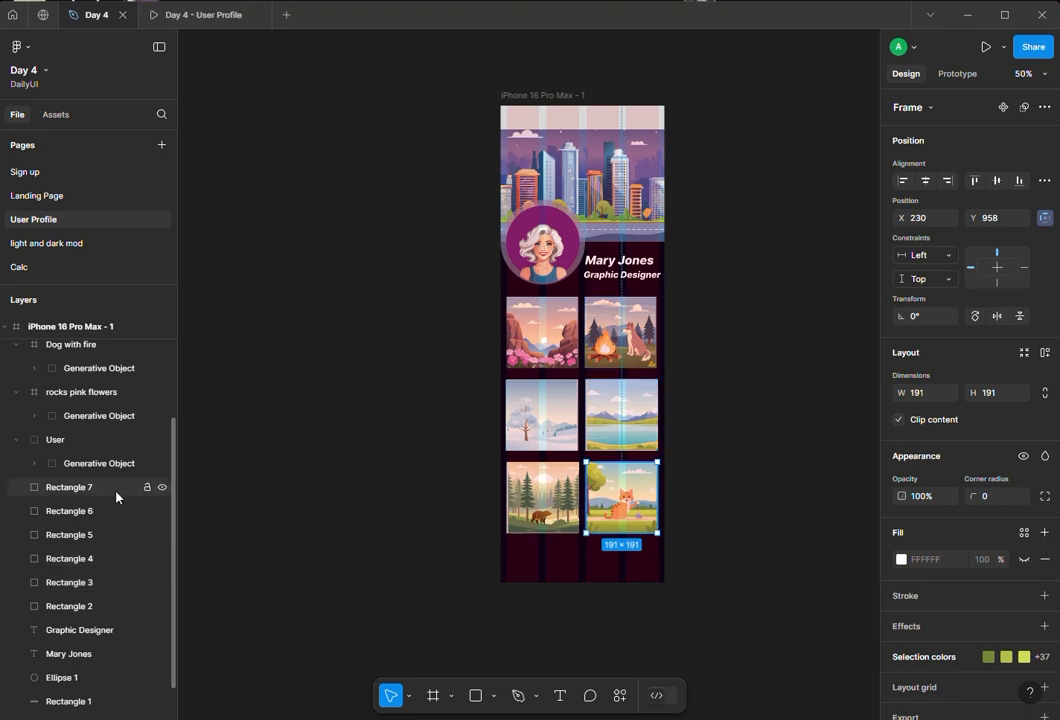
left_click(162, 488)
left_click(162, 512)
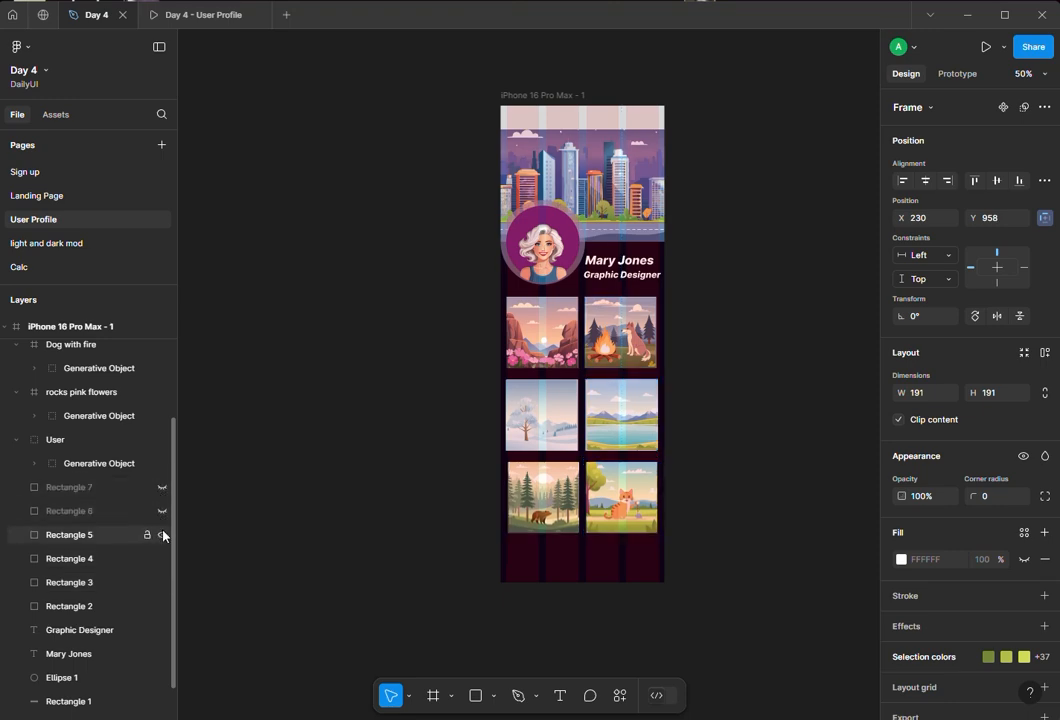
left_click(162, 535)
left_click(162, 559)
left_click(162, 582)
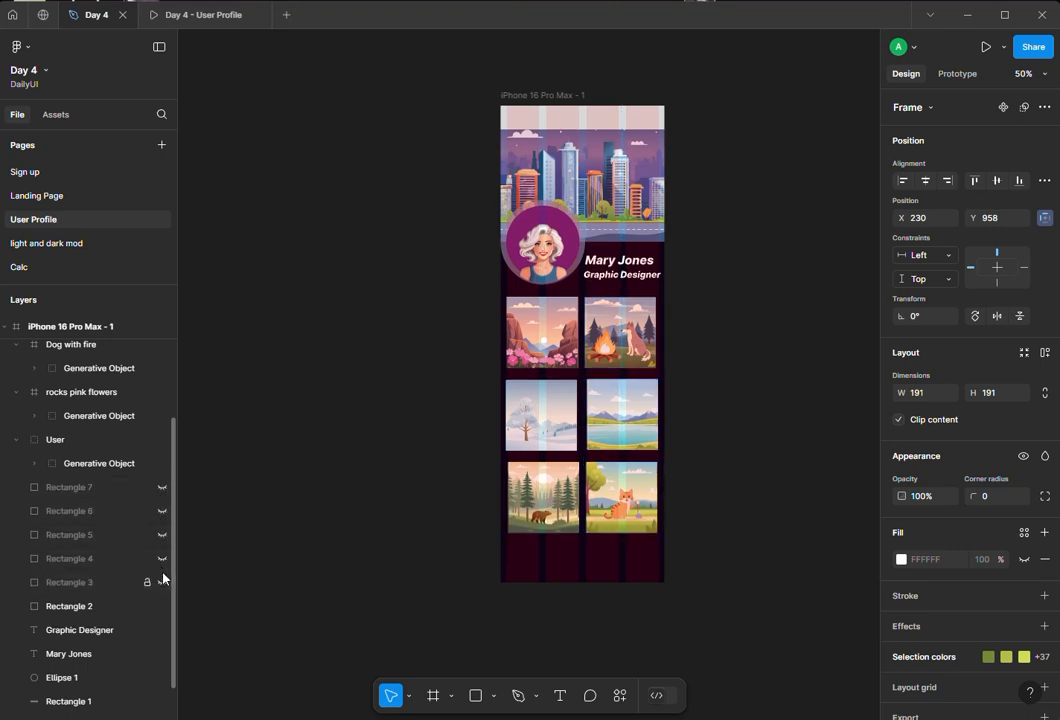
left_click(162, 606)
left_click(303, 507)
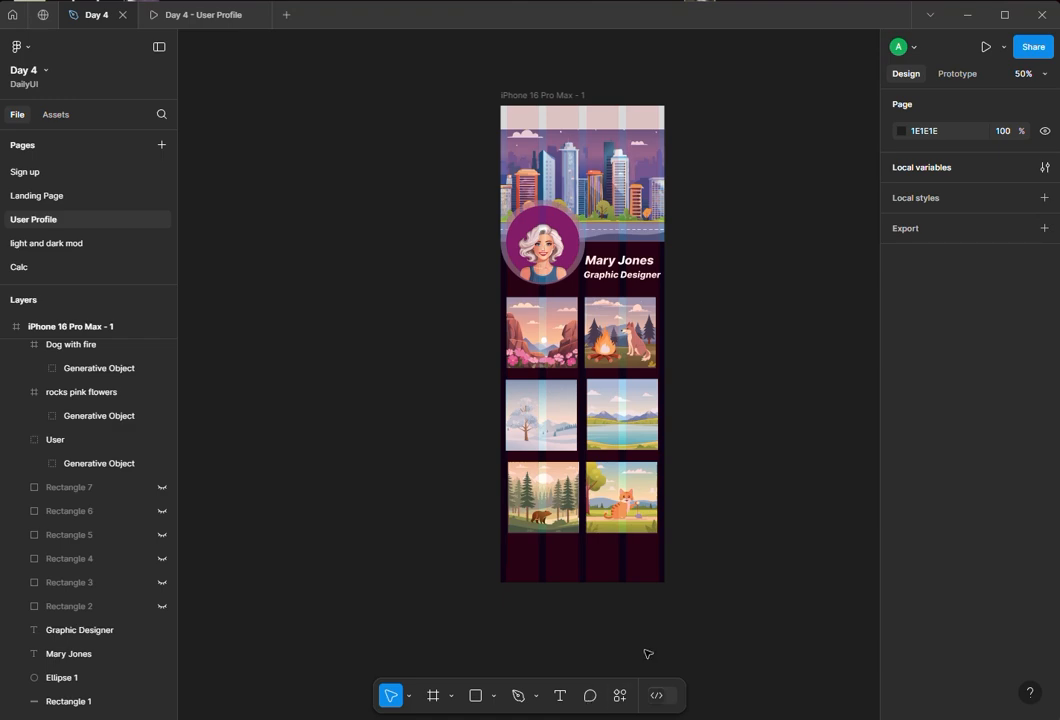
- Open the Iconify plugin and import a battery icon onto the canvas beside the frame
right_click(696, 592)
mouse_move(726, 645)
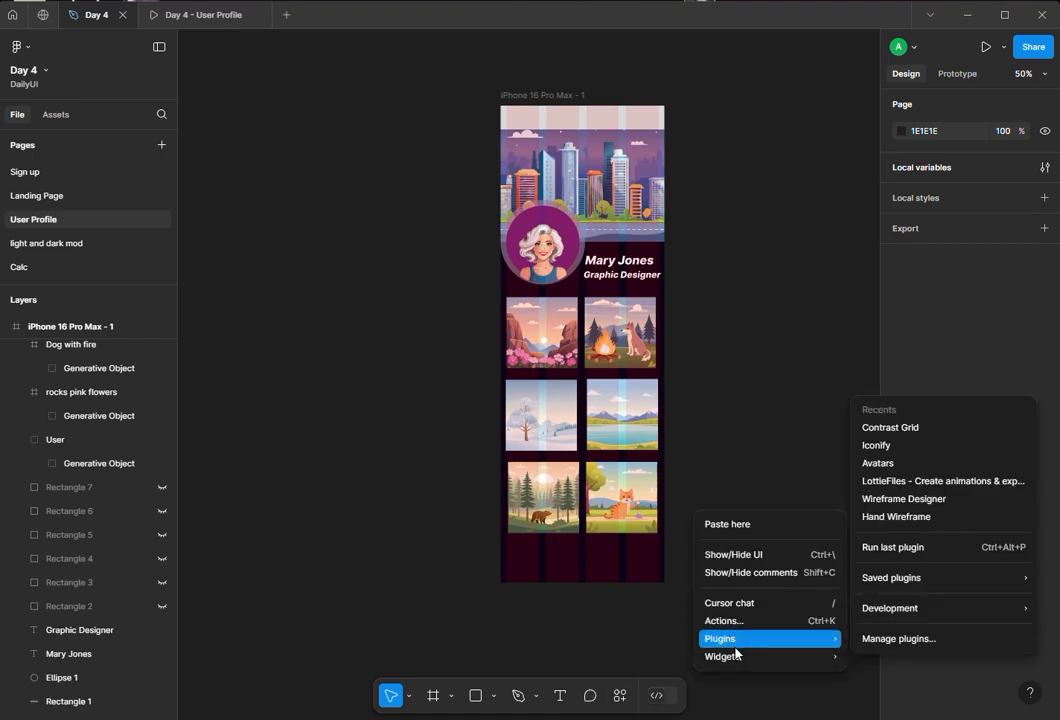
left_click(908, 447)
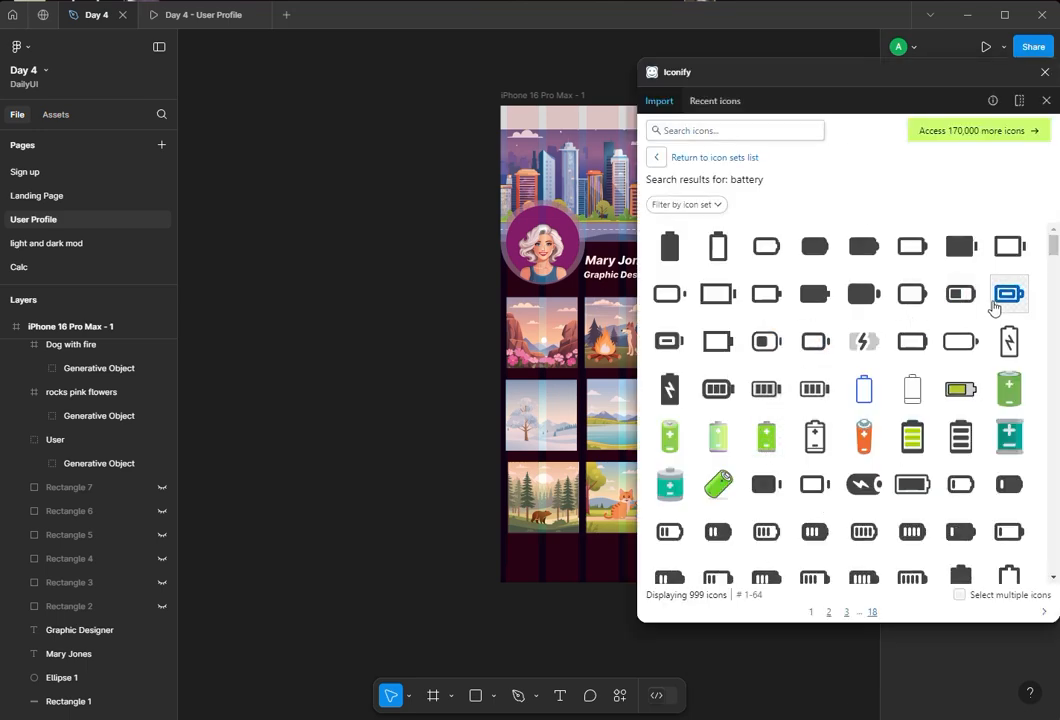
left_click_drag(769, 400, 386, 314)
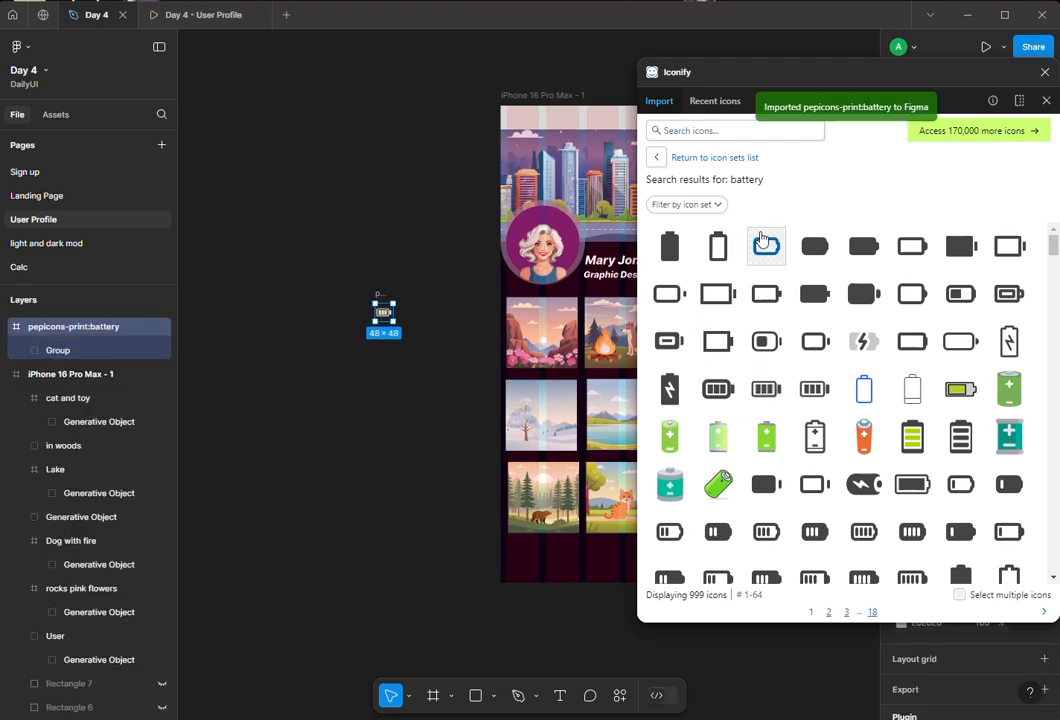
- Search Iconify for home and import a filled home icon onto the canvas
left_click(674, 133)
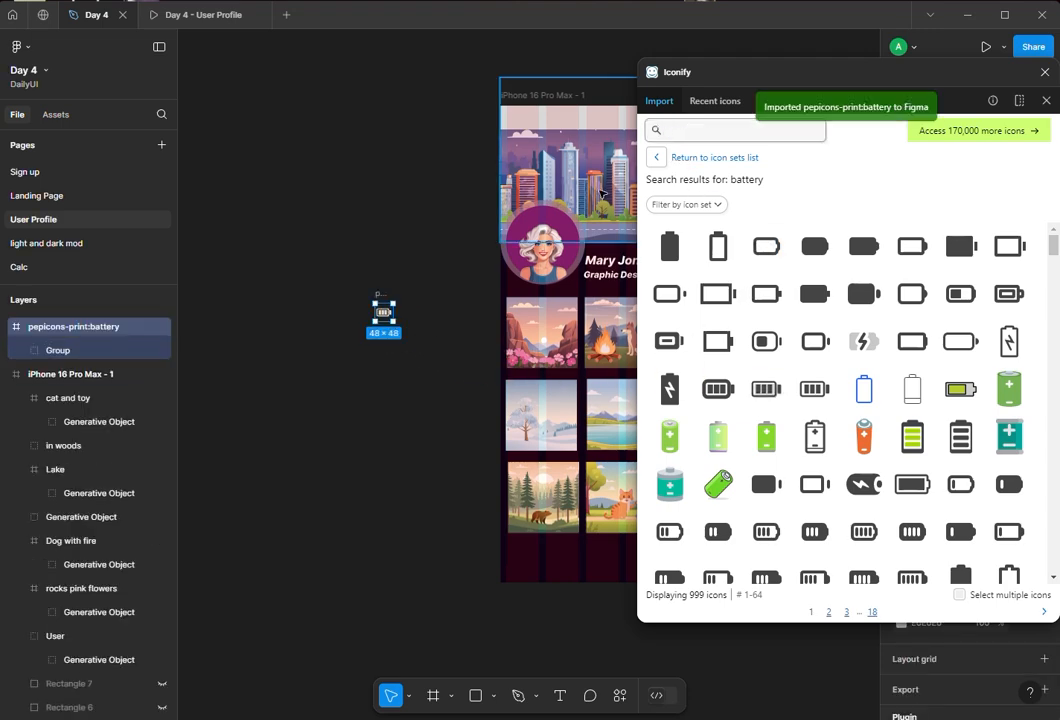
type("hom")
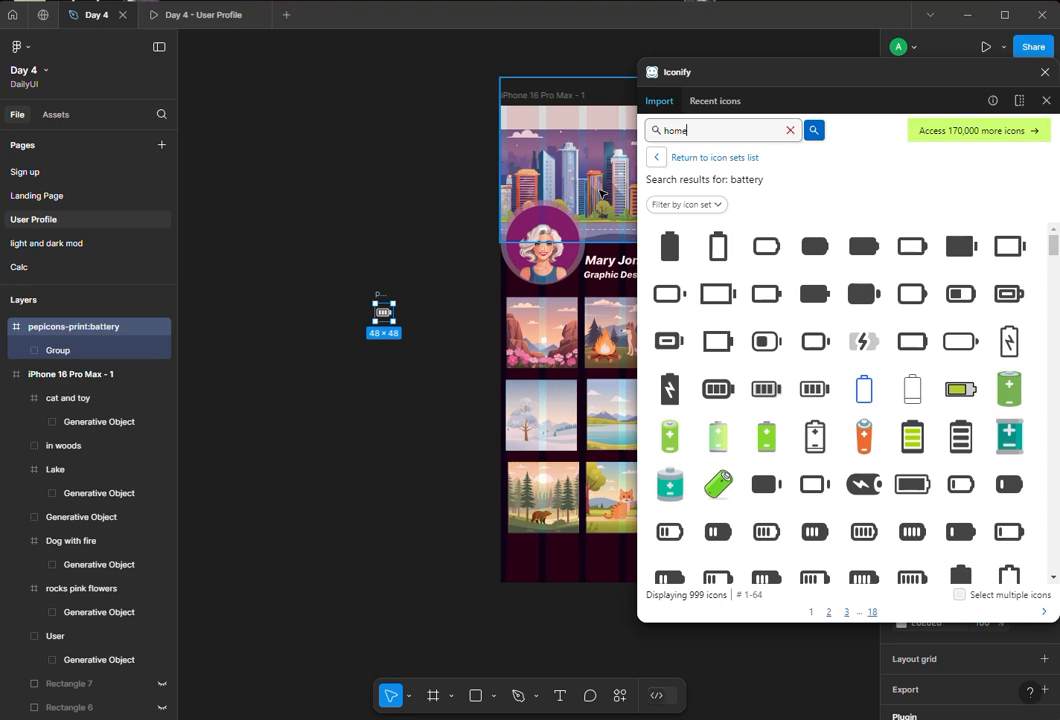
type("e")
key("Return")
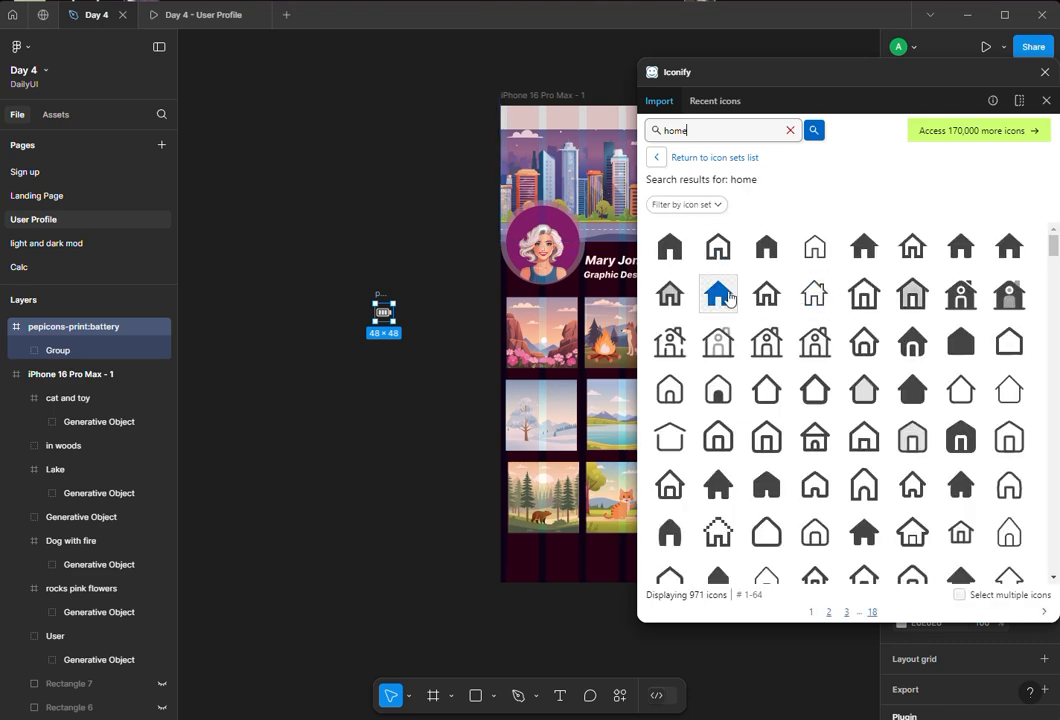
left_click_drag(729, 298, 381, 428)
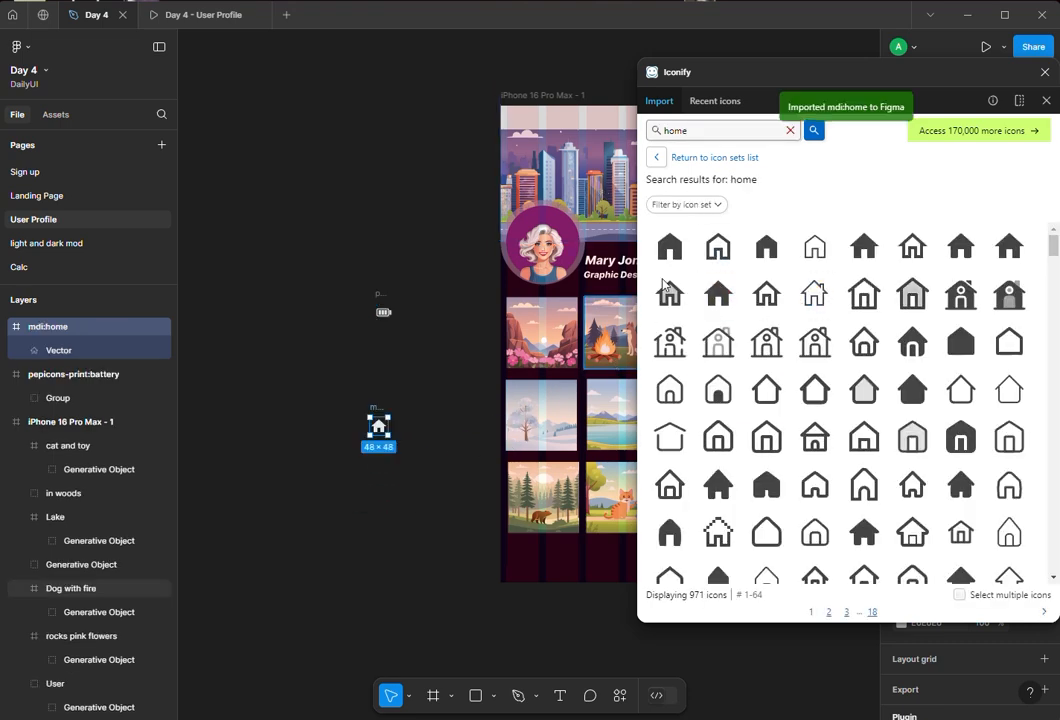
- Search Iconify for chat and import a speech-bubble chat icon onto the canvas
double_click(704, 130)
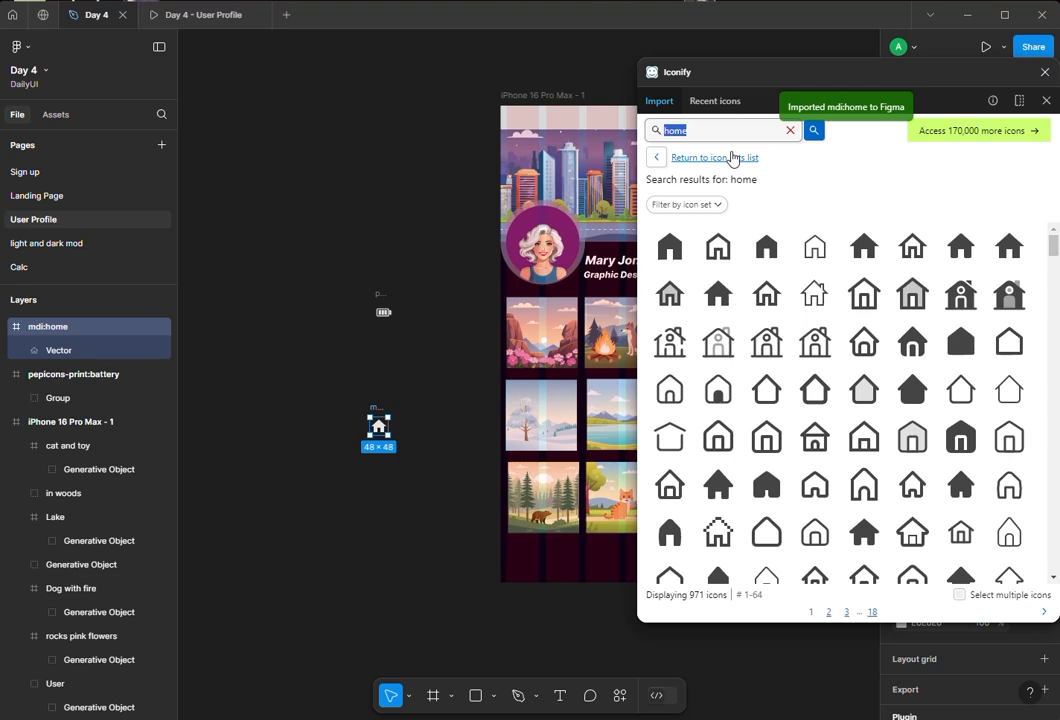
key("Return")
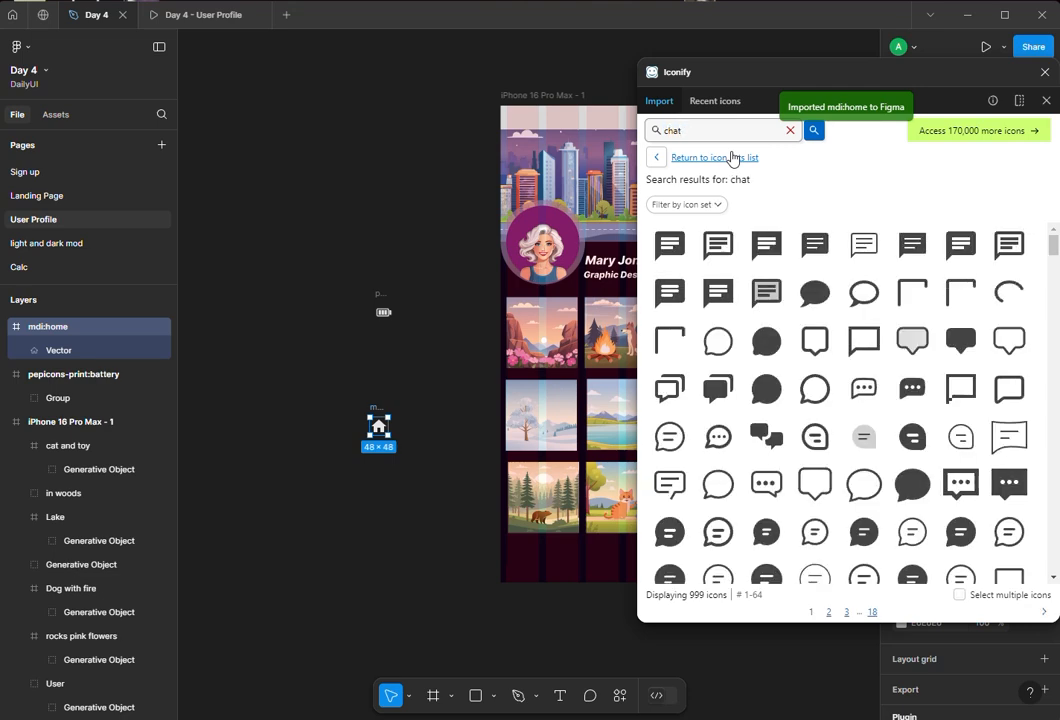
left_click_drag(815, 294, 406, 482)
- Search Iconify for users and import a solid users icon onto the canvas
left_click(702, 130)
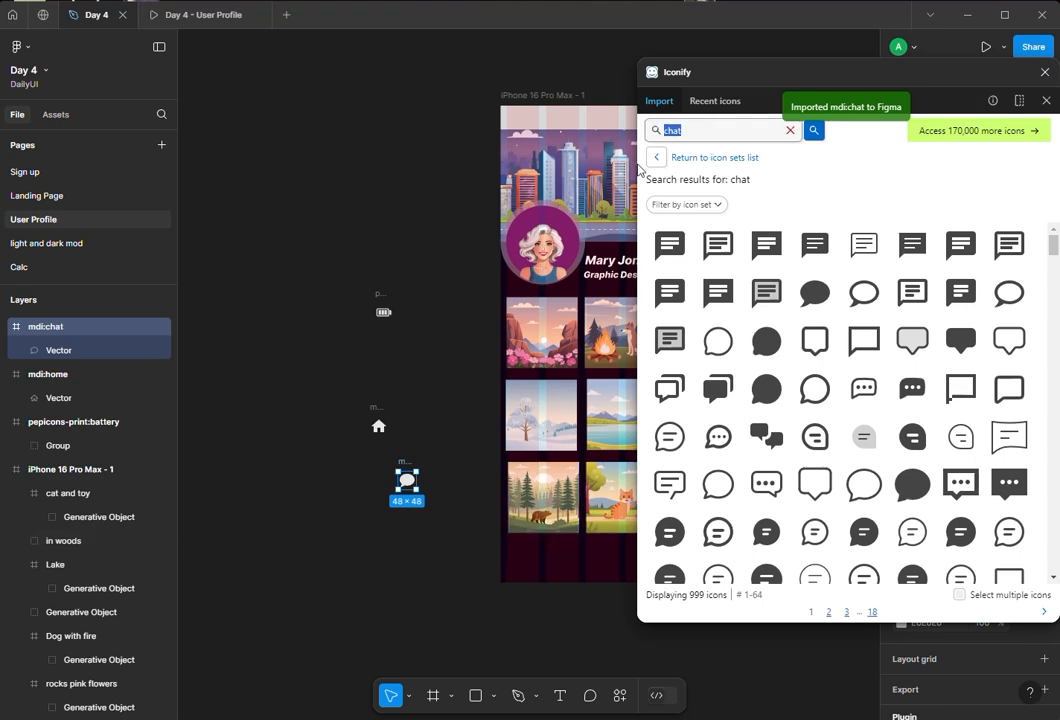
type("user")
key("Return")
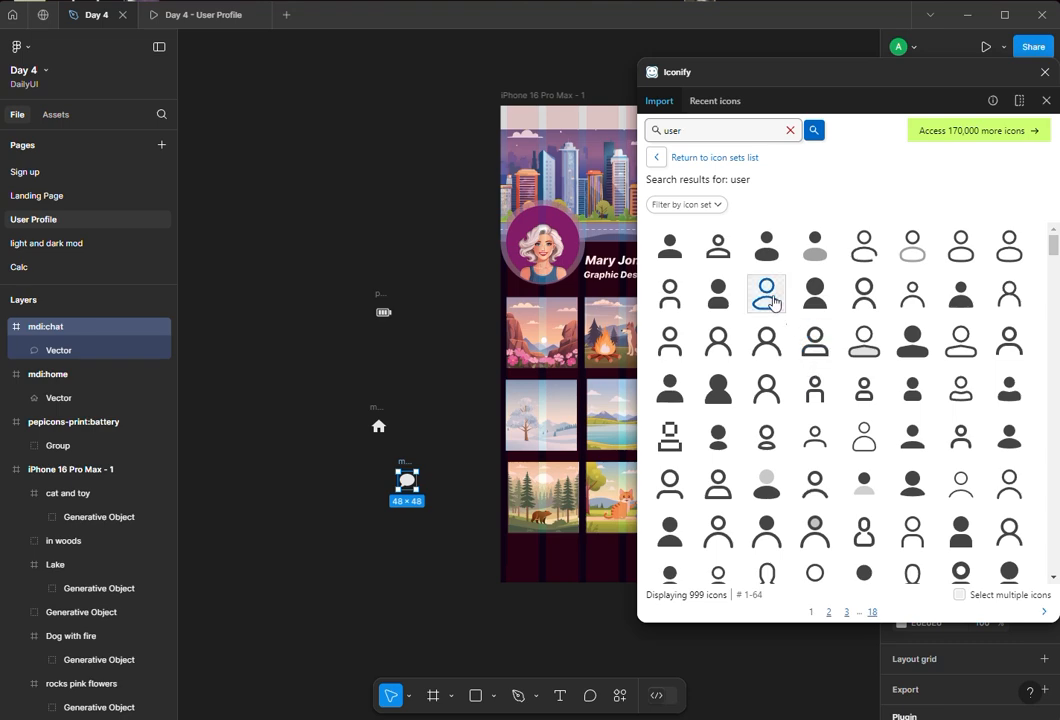
key("Return")
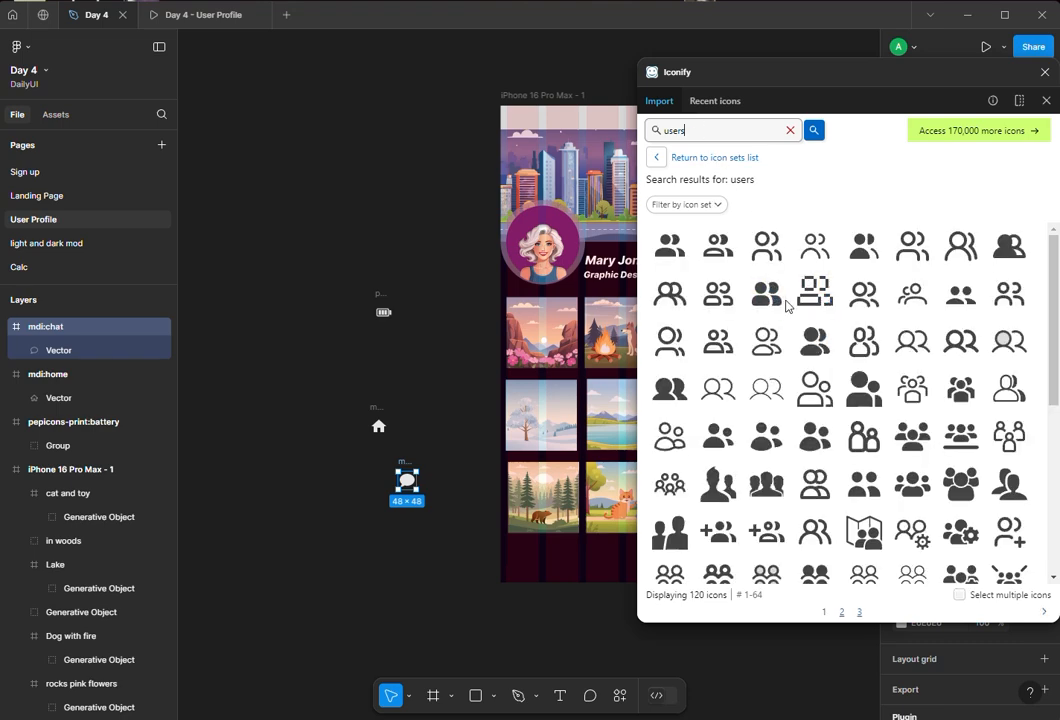
left_click_drag(763, 308, 315, 538)
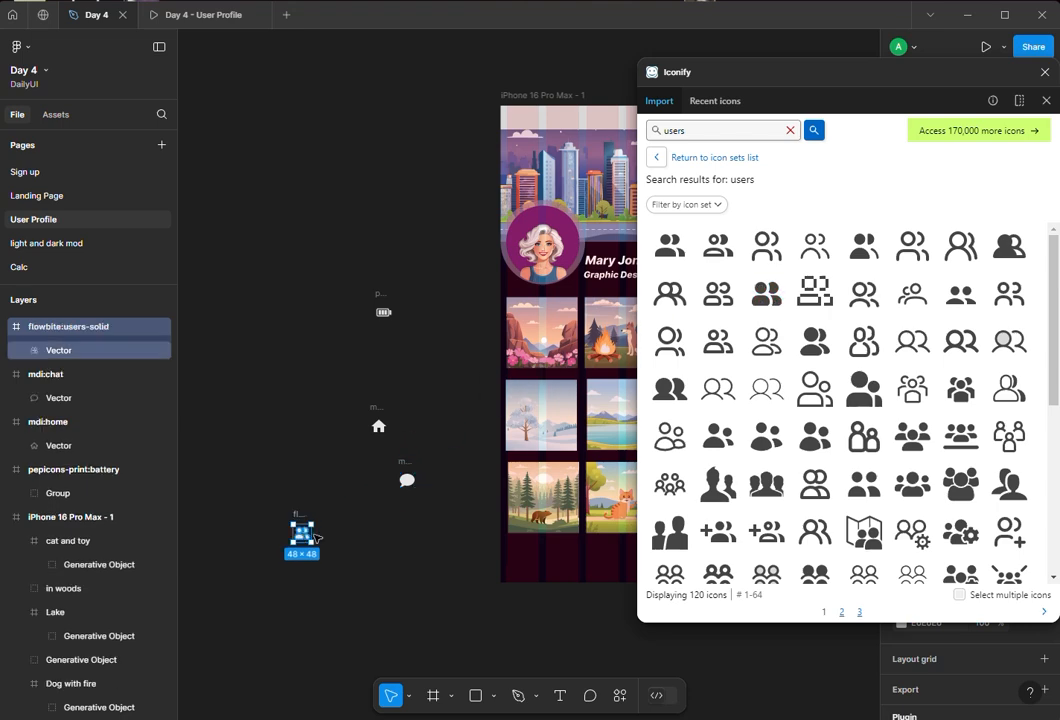
- Search Iconify for gear, import a filled gear icon onto the canvas, and close the plugin
double_click(672, 130)
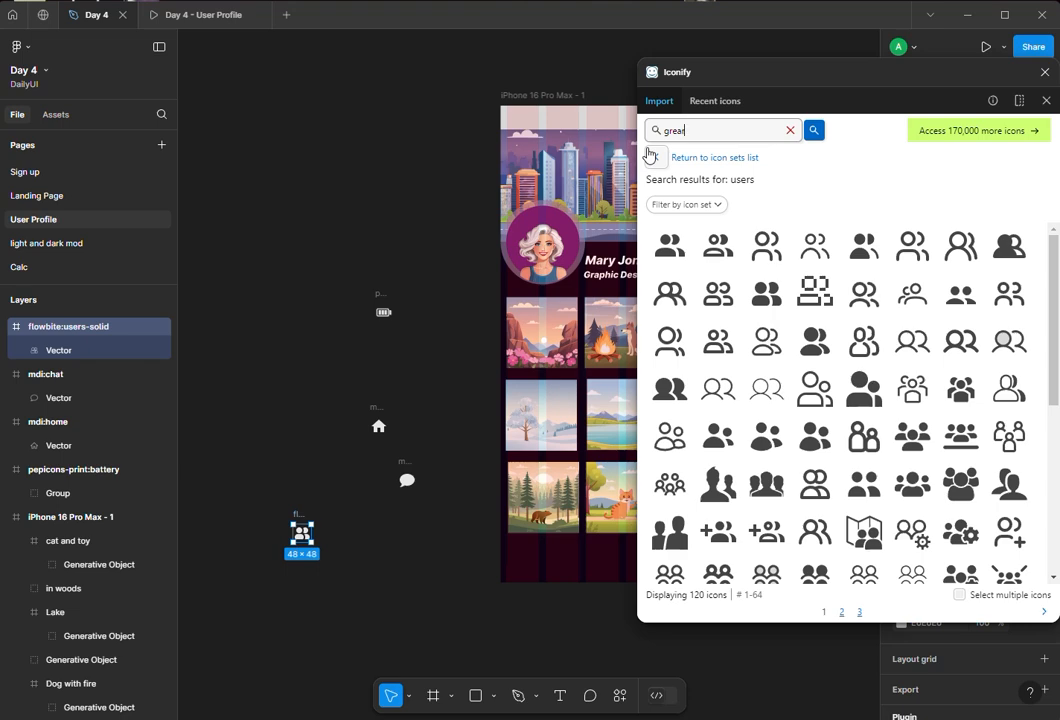
type("gears")
key("Return")
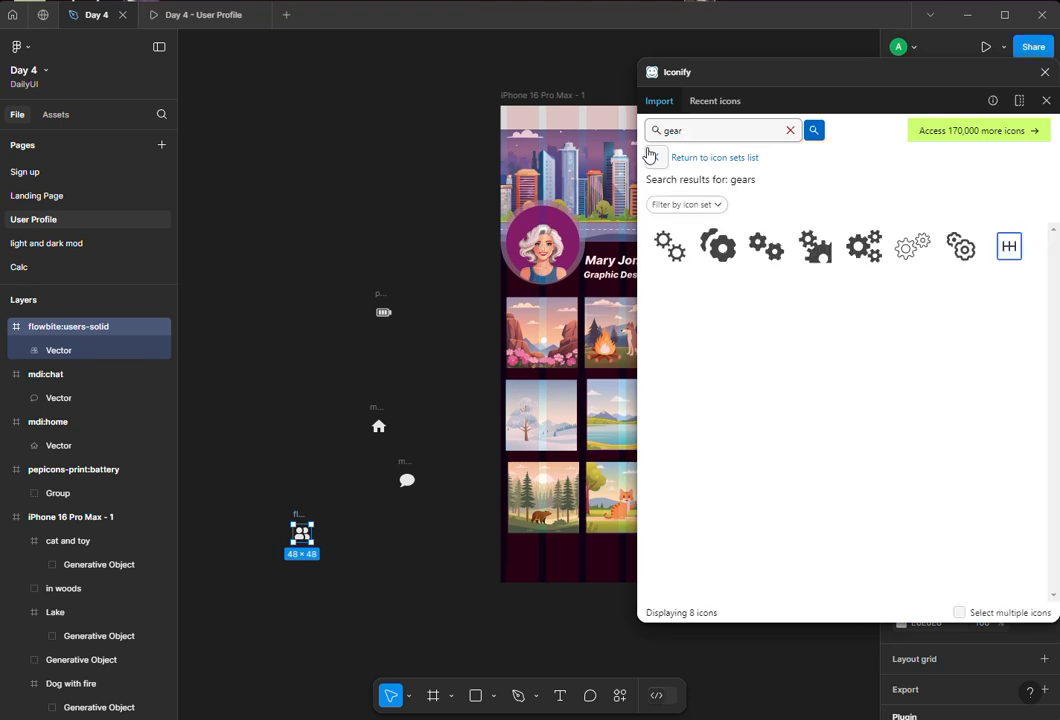
key("Return")
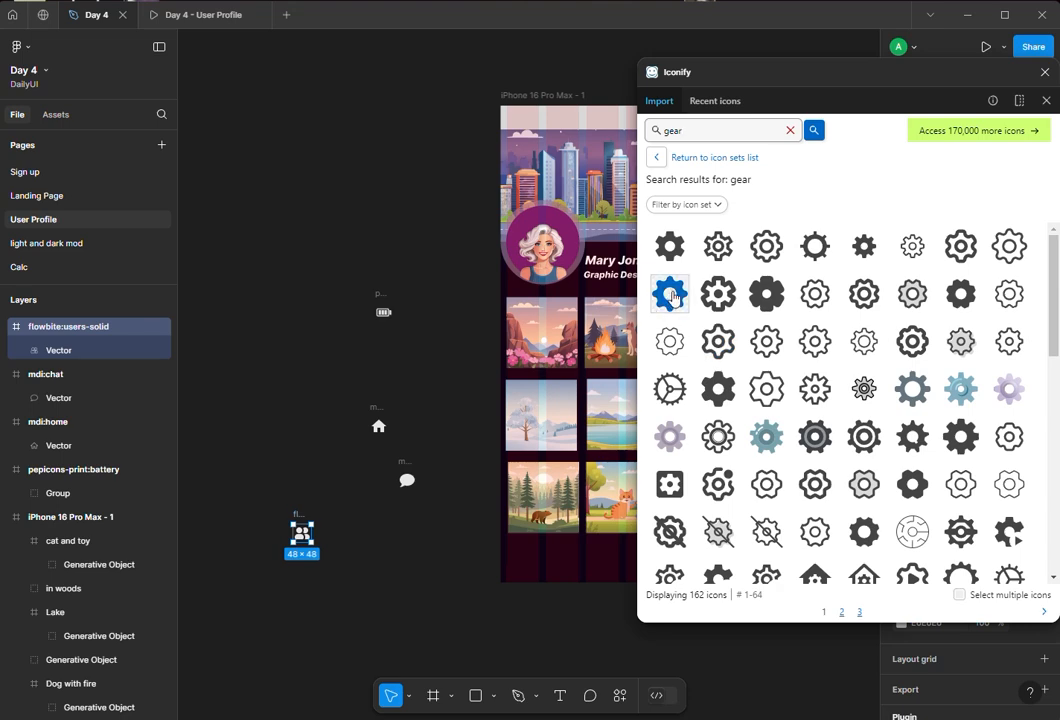
left_click_drag(673, 297, 410, 567)
left_click(1045, 72)
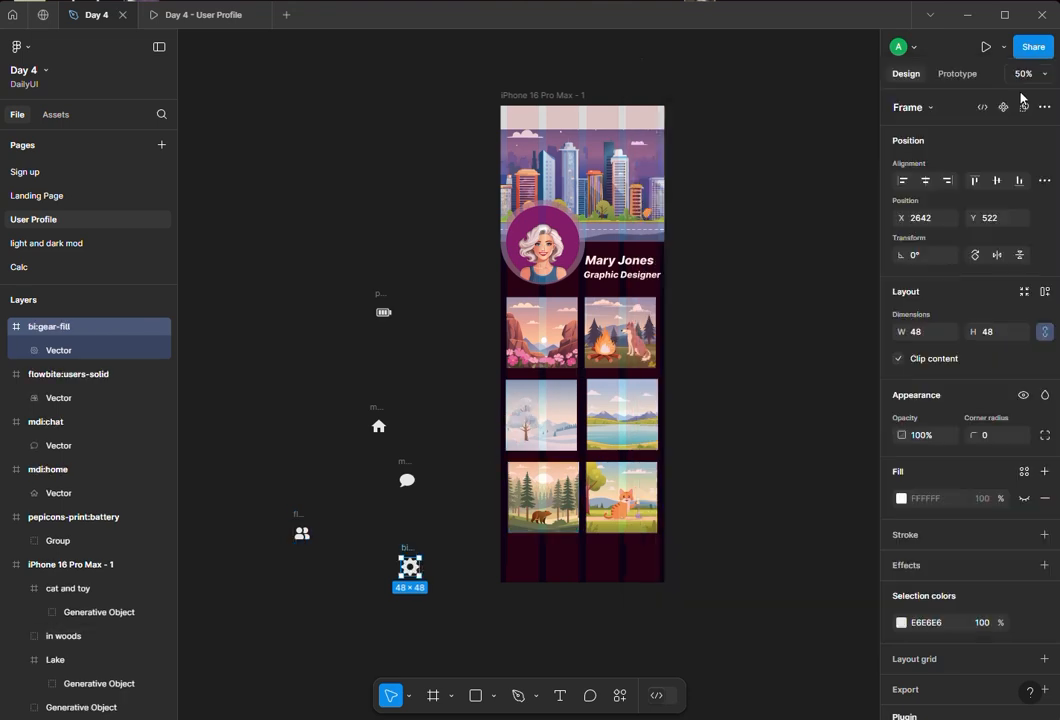
- Move the battery icon into the top-right corner of the iPhone frame
left_click_drag(389, 318, 645, 120)
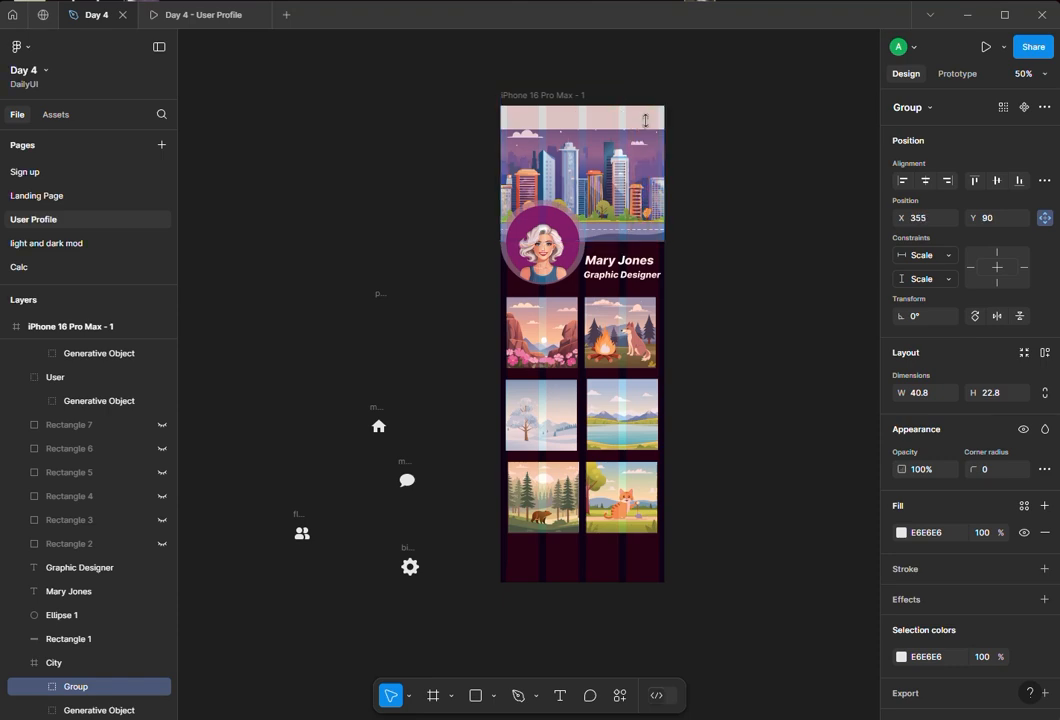
- Bring the battery icon group to the front of the status bar area
right_click(639, 117)
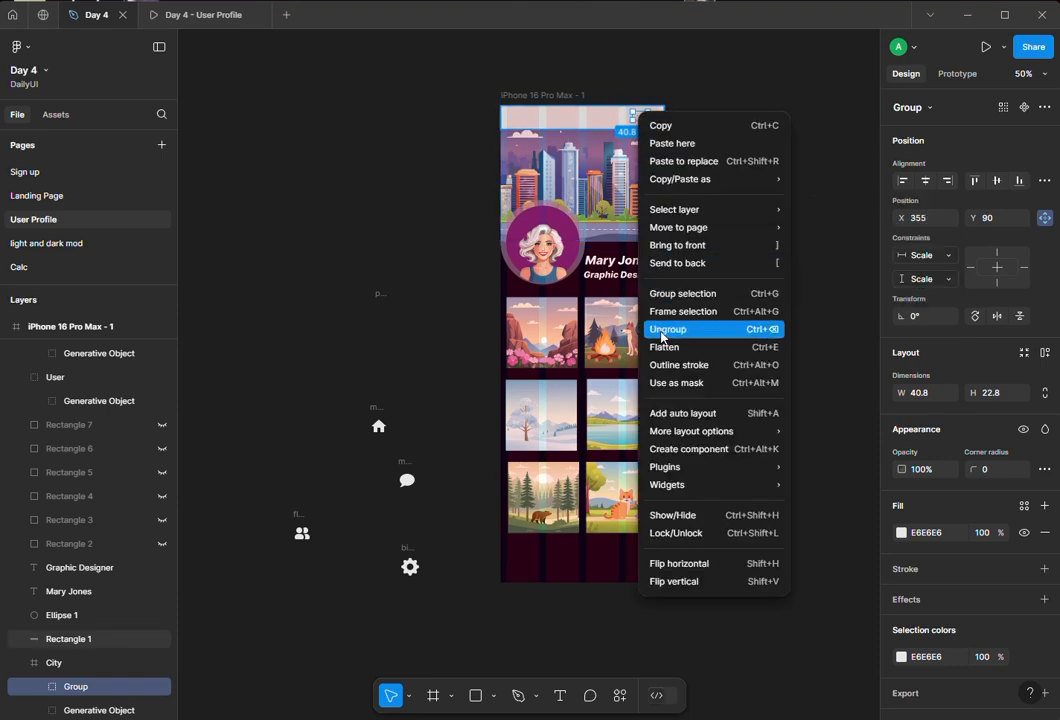
left_click(677, 246)
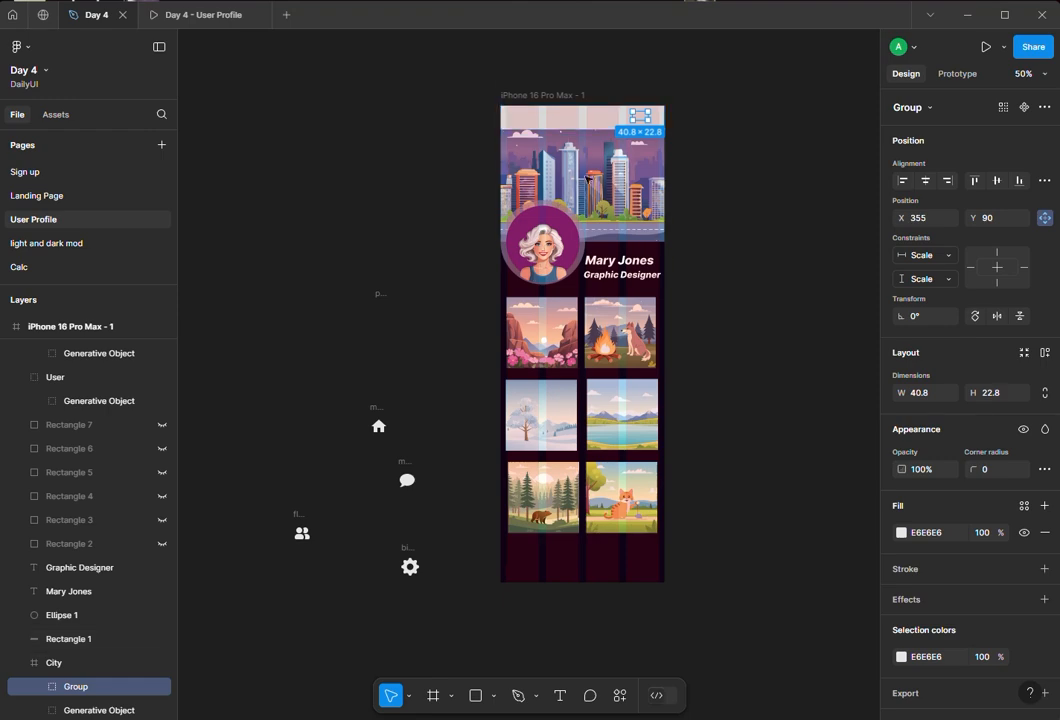
- Set the top status-bar rectangle's fill opacity to 51%
left_click(543, 126)
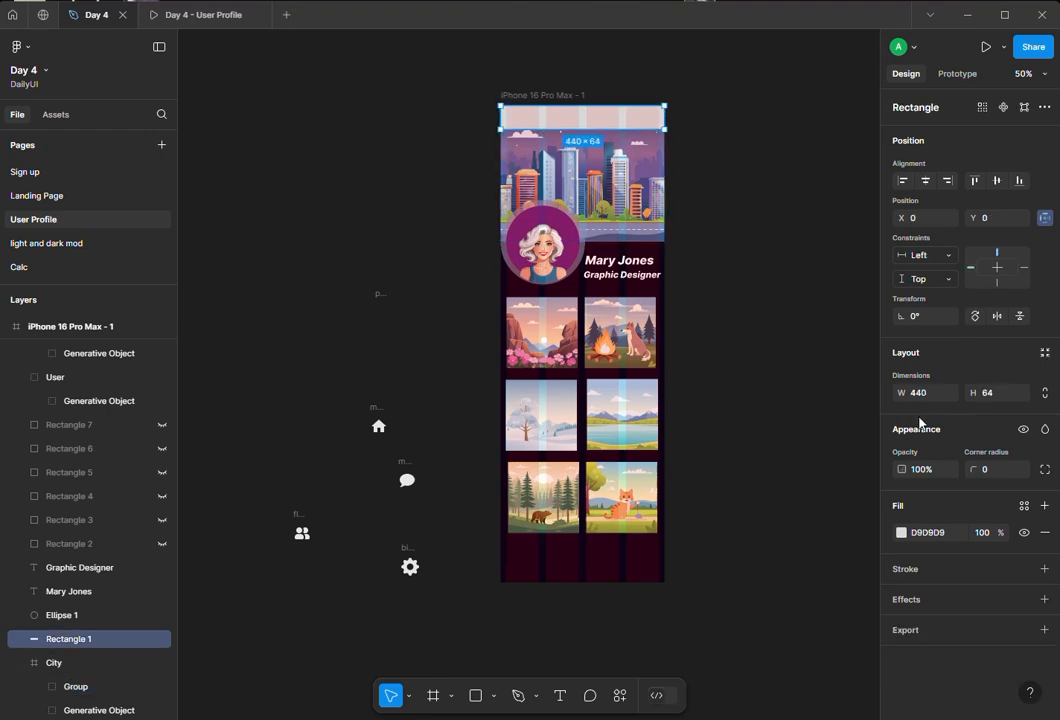
left_click(900, 533)
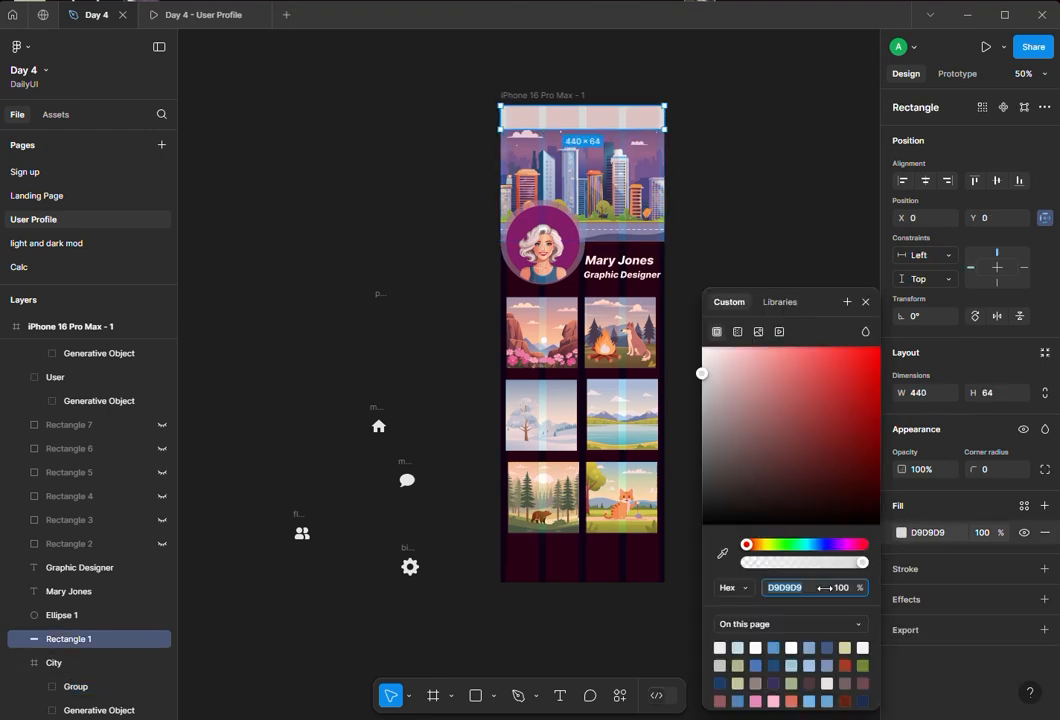
left_click_drag(808, 567, 810, 567)
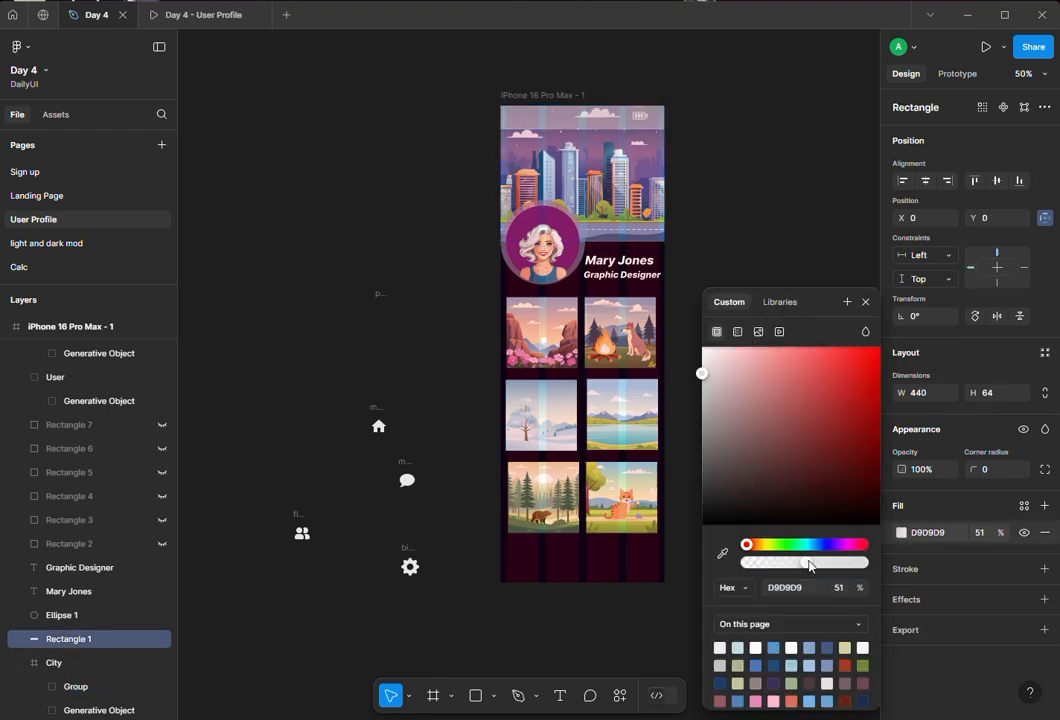
left_click(703, 194)
- Move the imported battery icon into the iPhone frame and place it in the top-right corner of the status bar
left_click(641, 120)
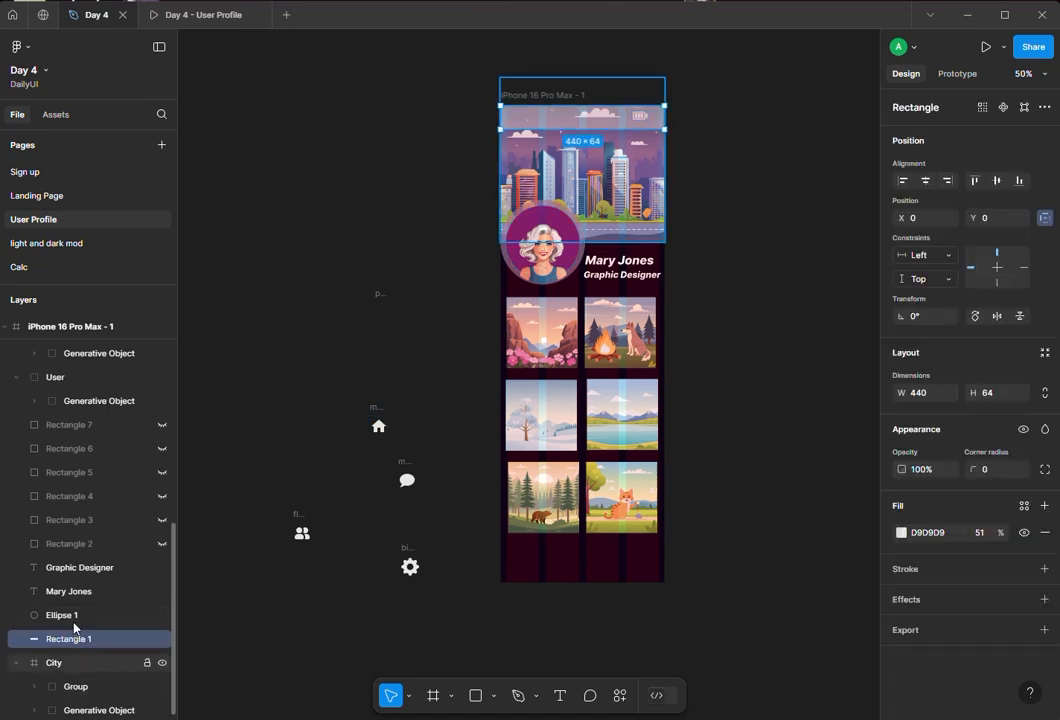
scroll(70, 442, "up", 8)
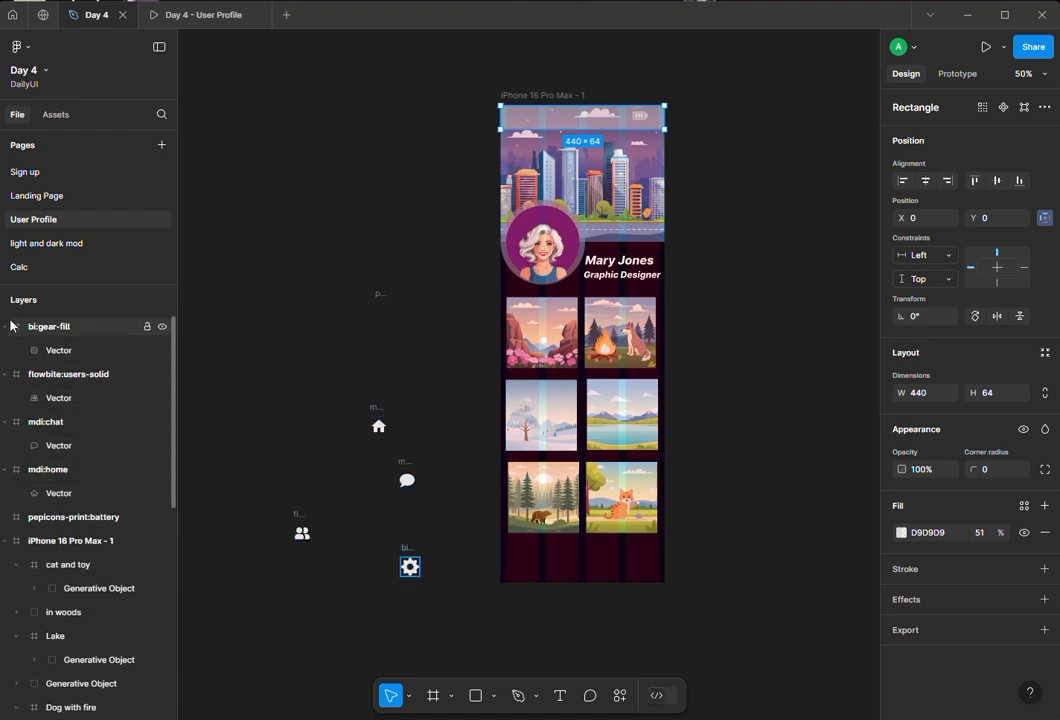
left_click(50, 517)
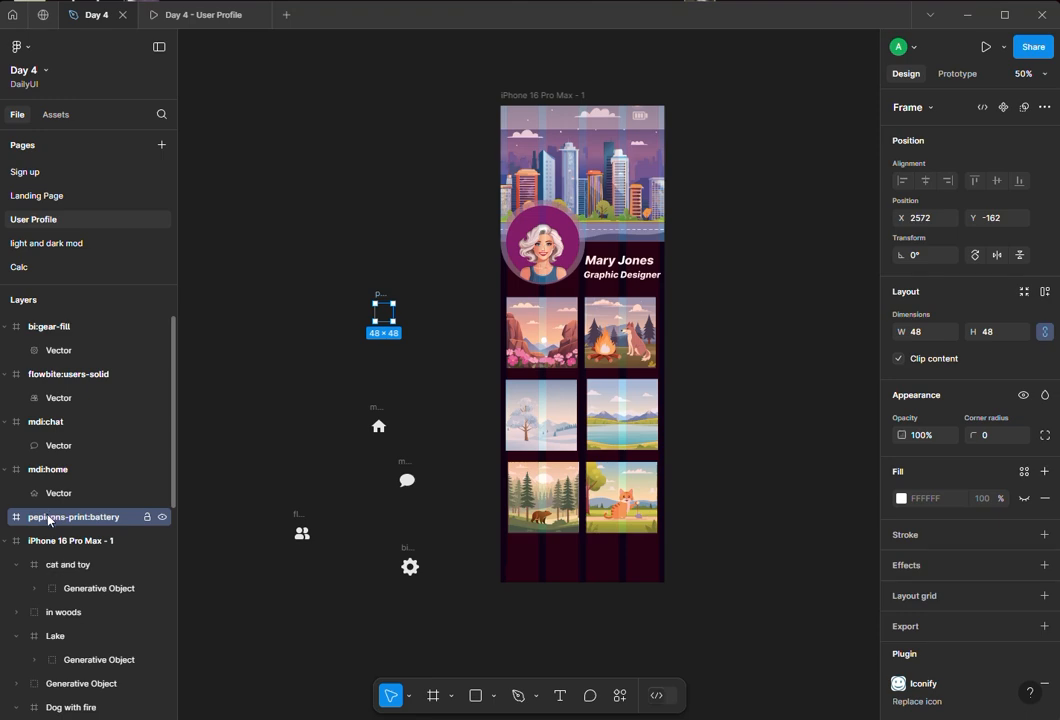
left_click_drag(50, 518, 75, 565)
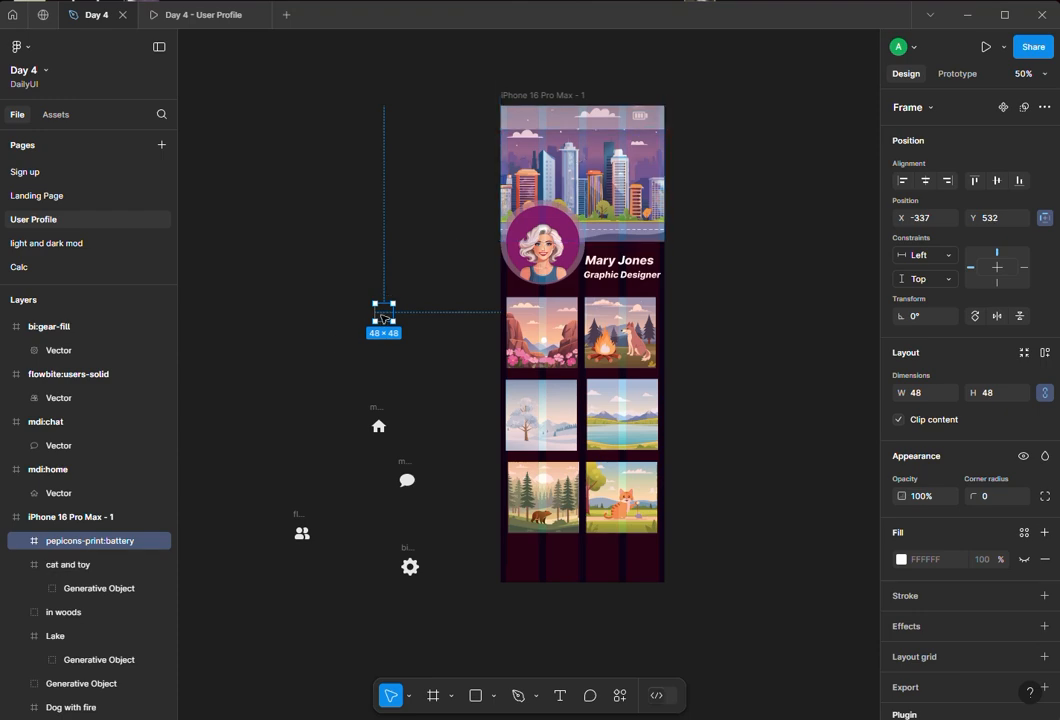
left_click_drag(383, 318, 455, 278)
left_click_drag(604, 150, 642, 119)
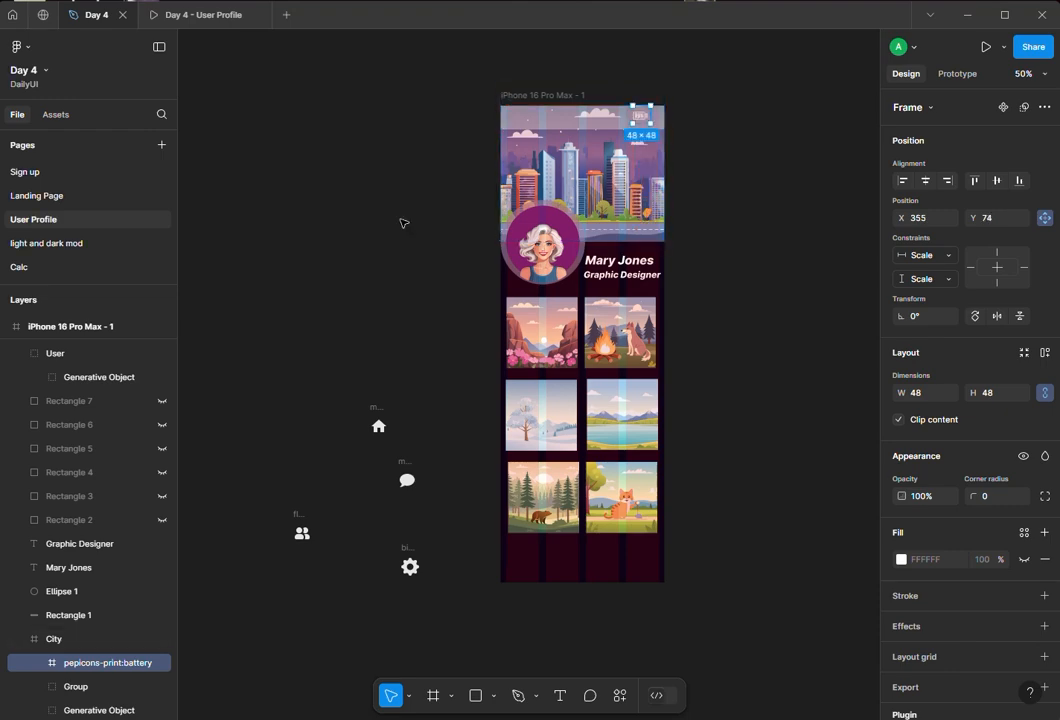
left_click(355, 229)
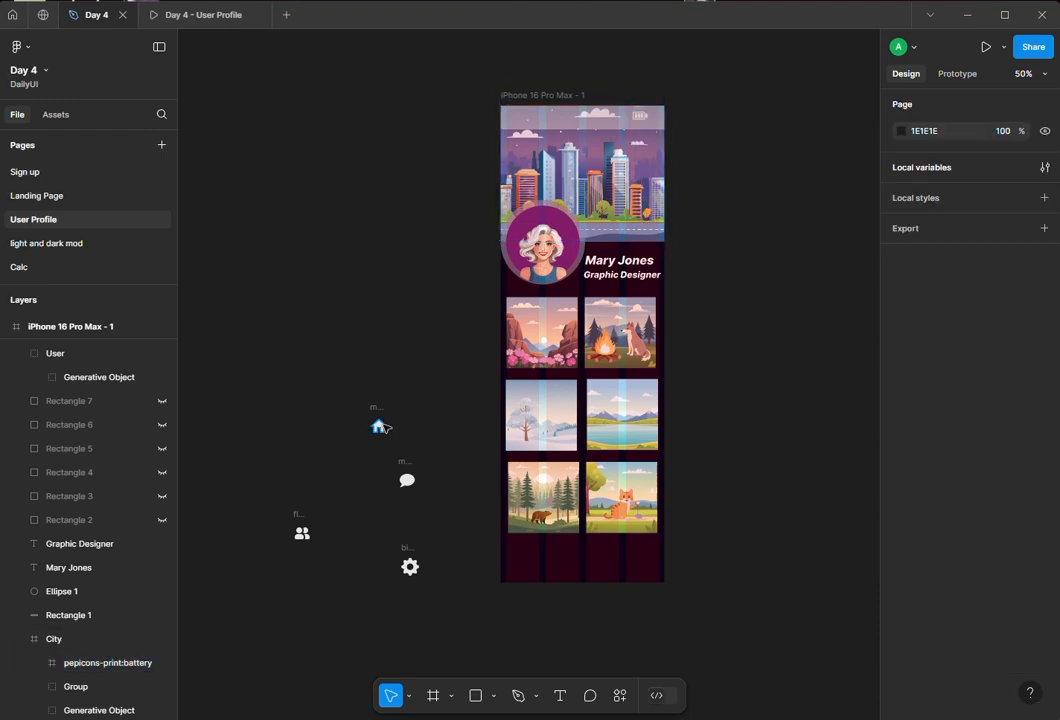
- Place the home, chat, users and gear icons in a row along the bottom of the iPhone frame
left_click_drag(378, 426, 524, 557)
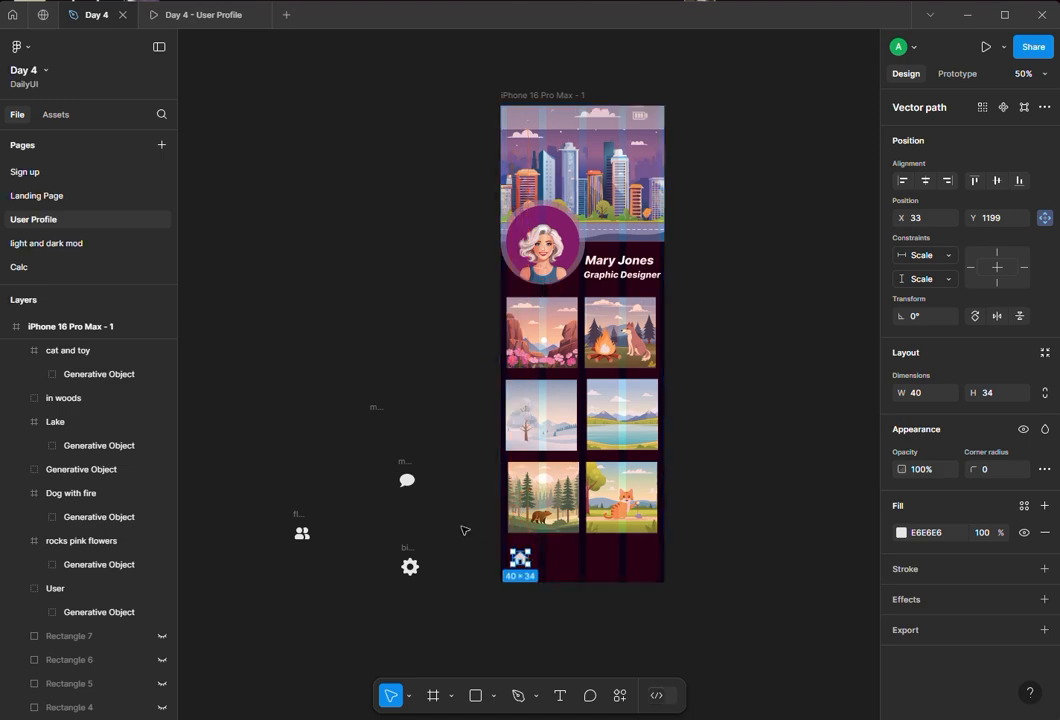
left_click_drag(408, 491, 557, 568)
left_click_drag(305, 535, 607, 562)
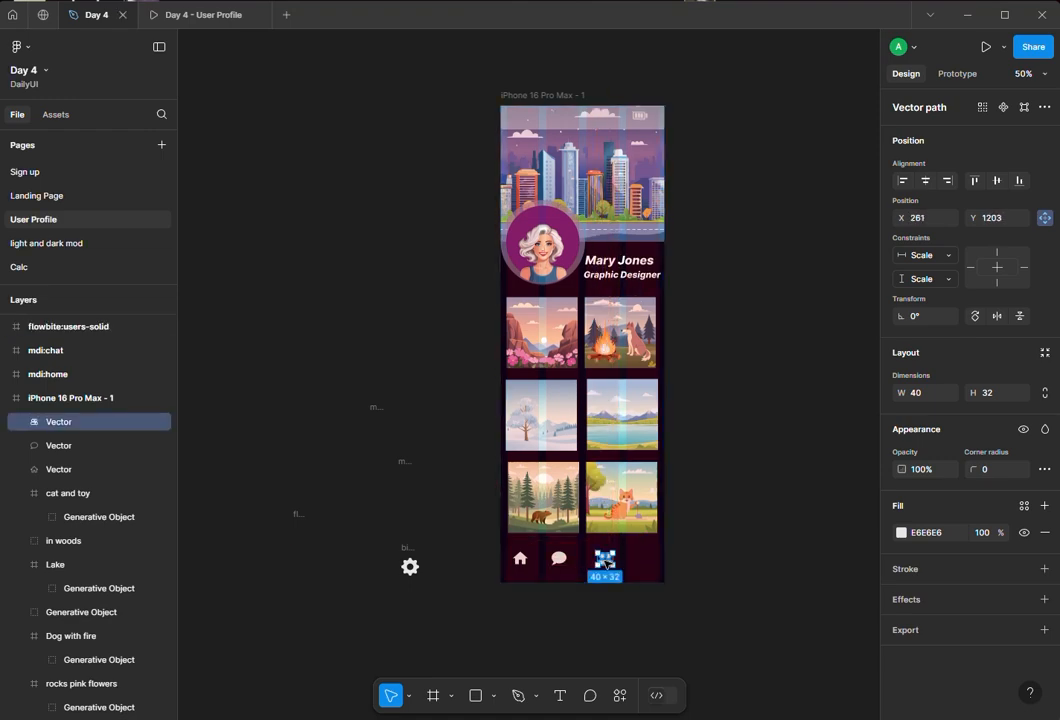
left_click_drag(413, 575, 648, 567)
- Select all four navigation icons and recolor them pink F786D2
left_click(605, 559, "shift")
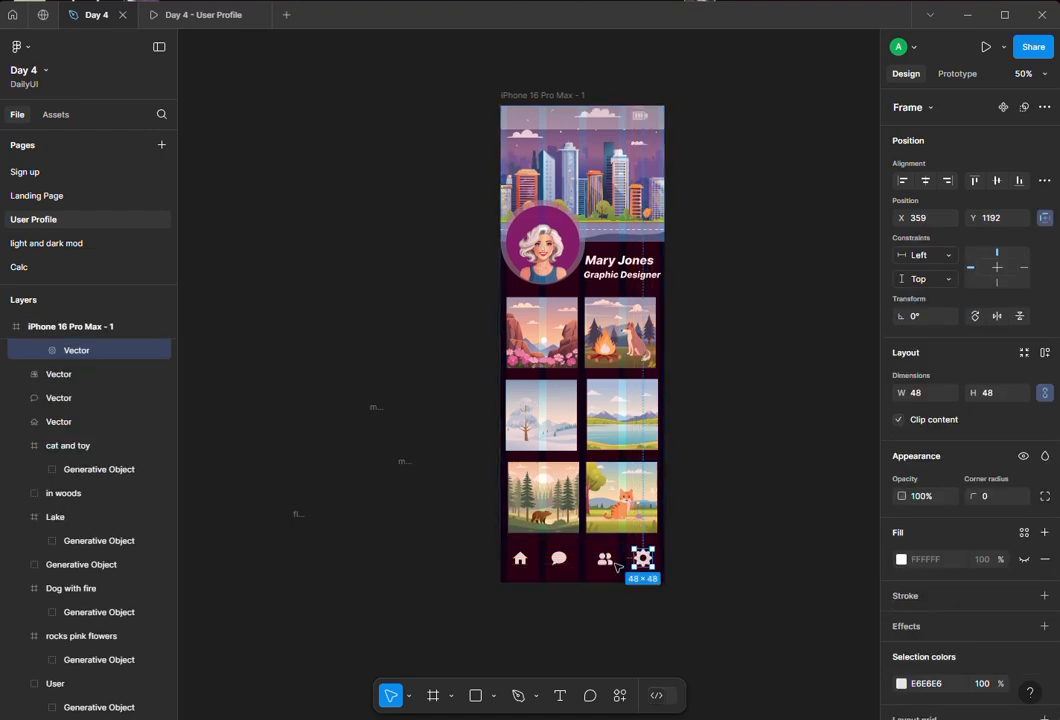
left_click(558, 558, "shift")
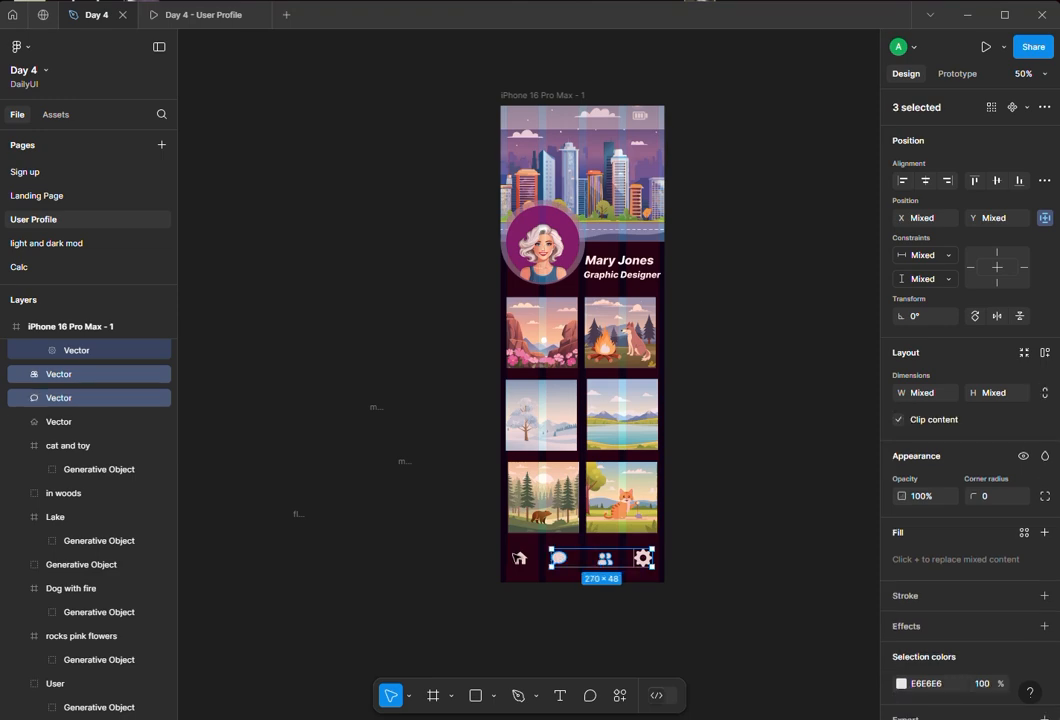
left_click(521, 559, "shift")
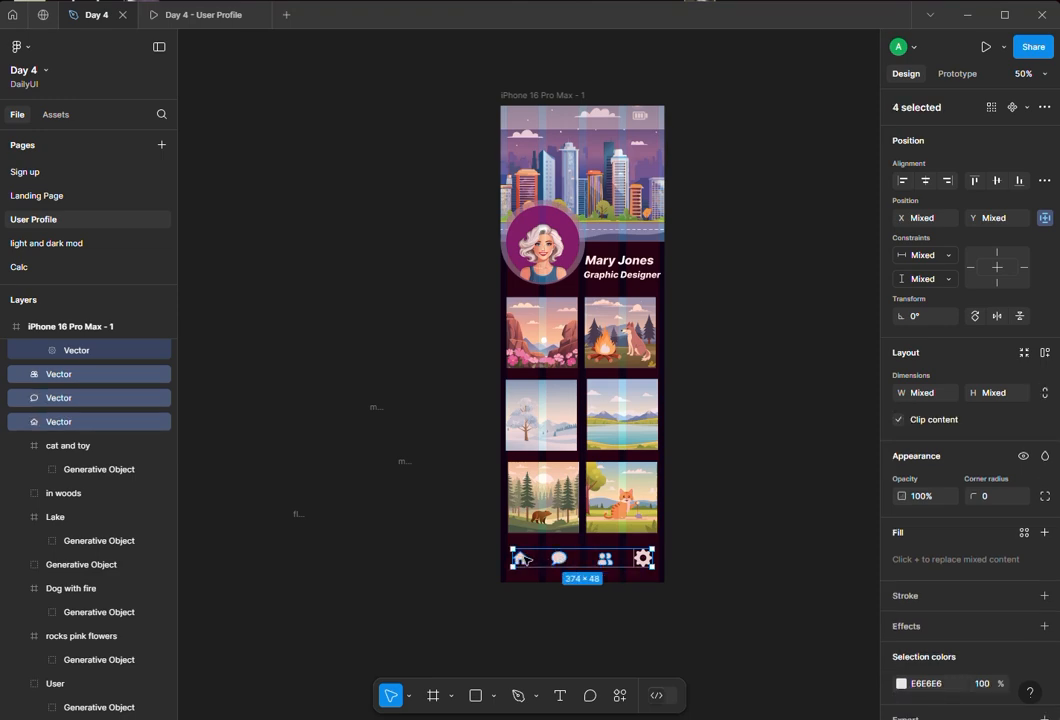
scroll(884, 640, "down", 1)
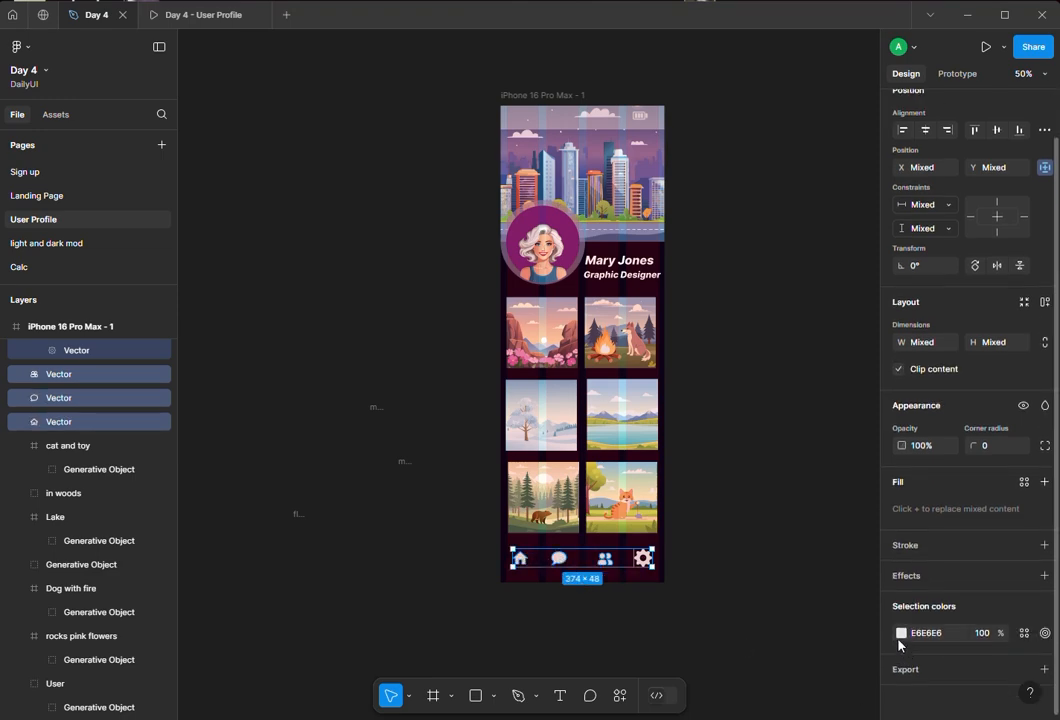
left_click(900, 634)
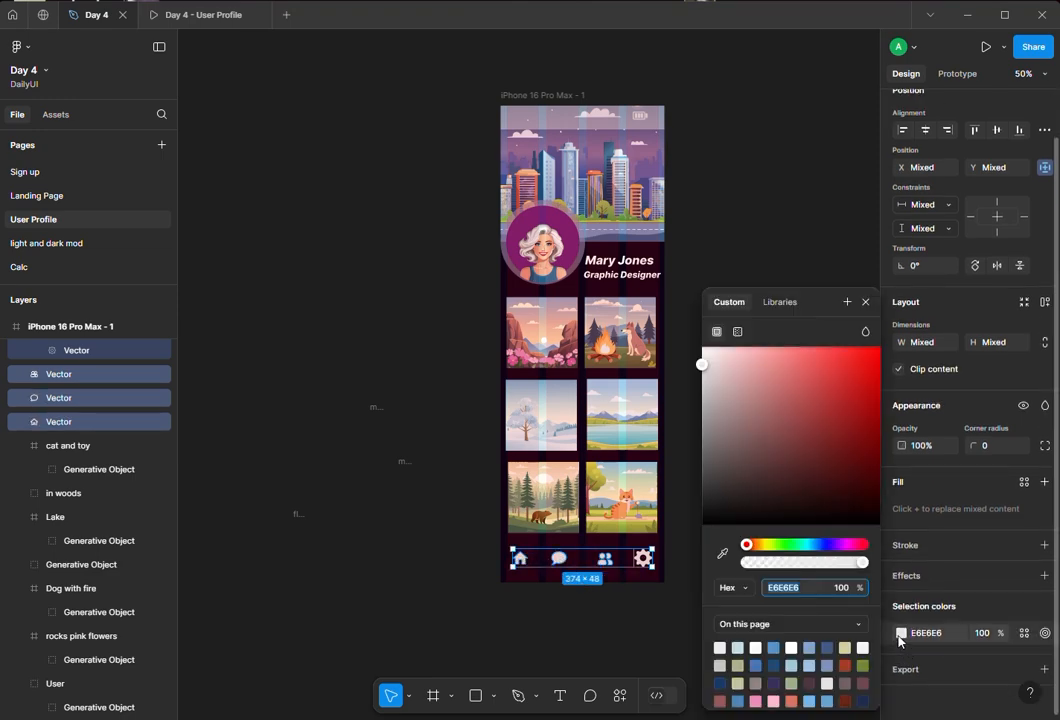
left_click(774, 701)
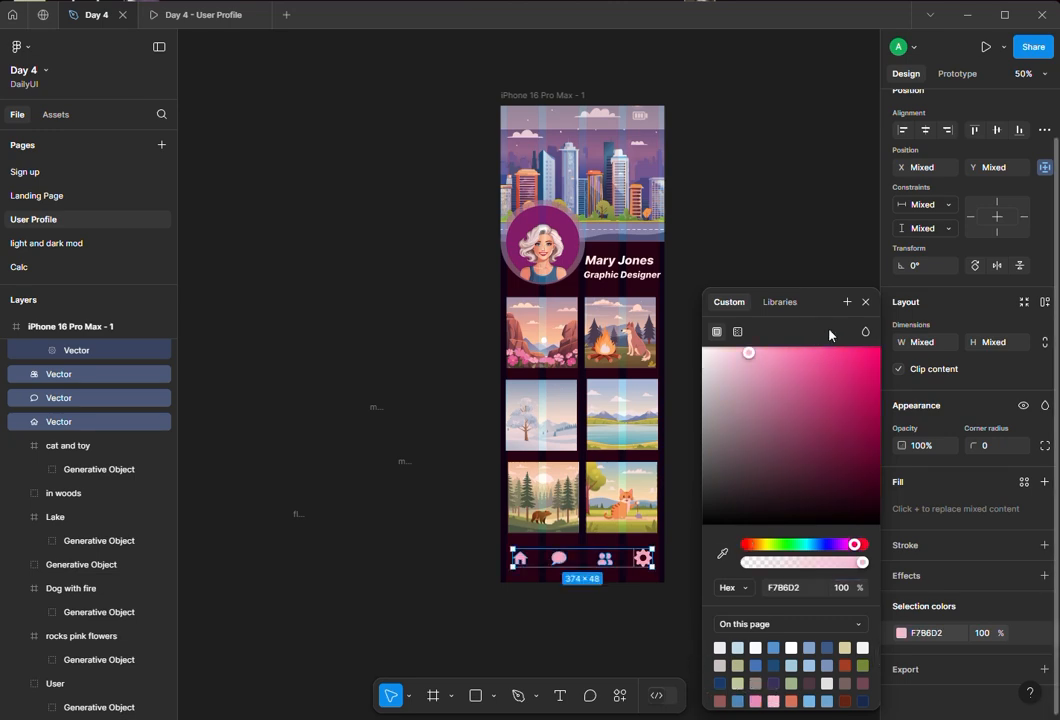
left_click(866, 302)
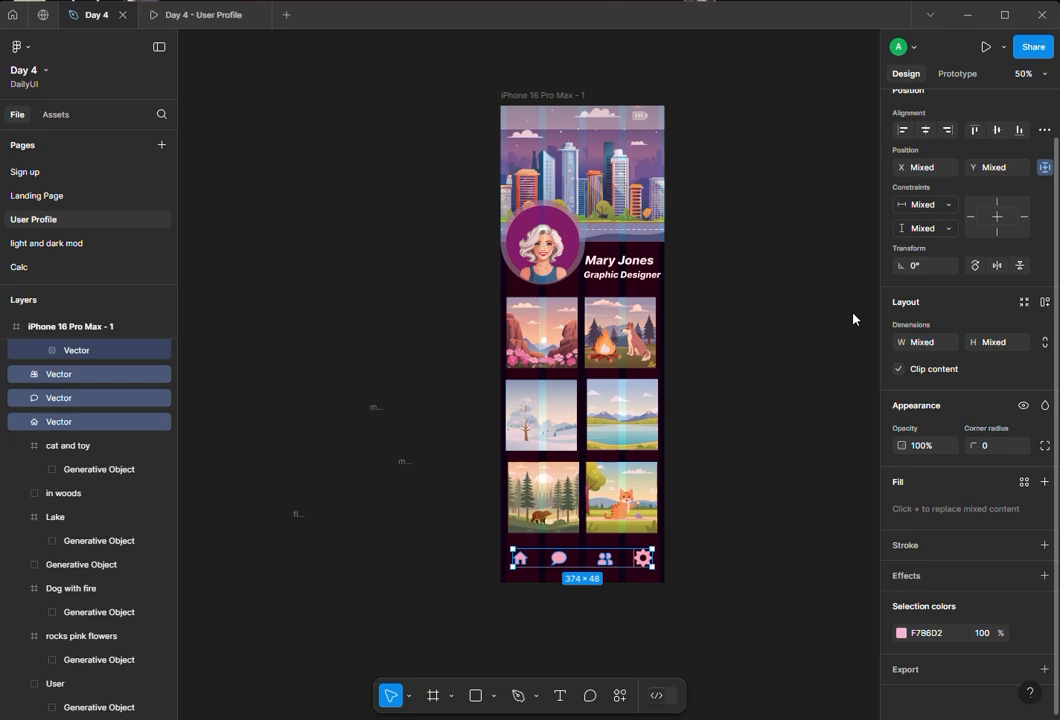
- Add auto layout to the four navigation icons to group them into an evenly spaced row
right_click(606, 564)
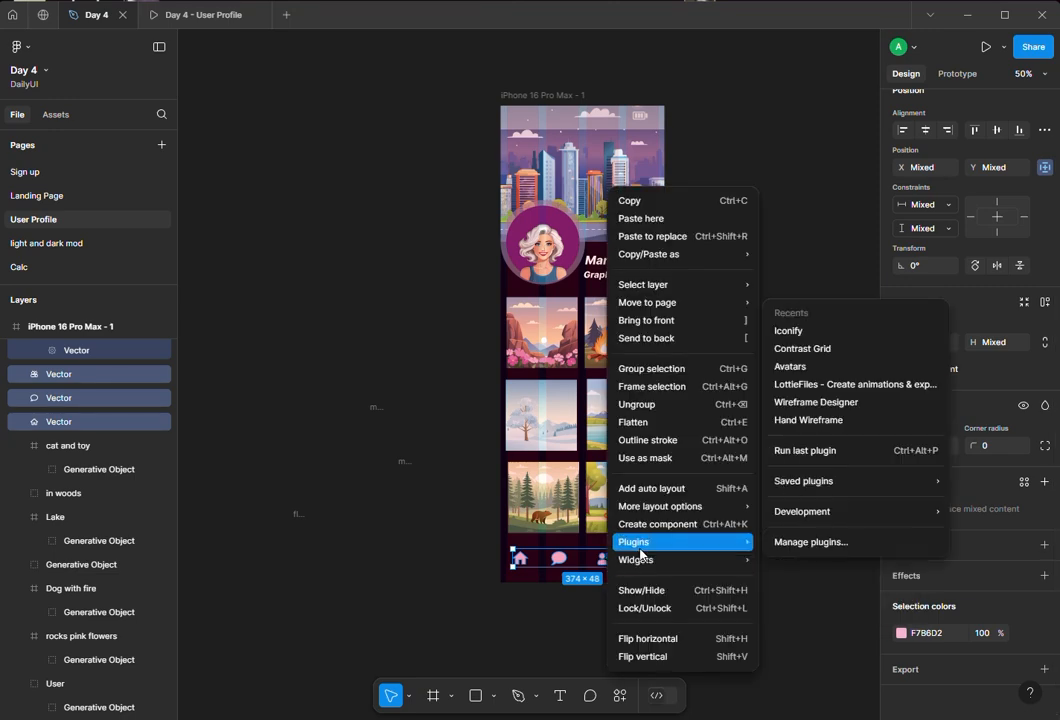
left_click(667, 498)
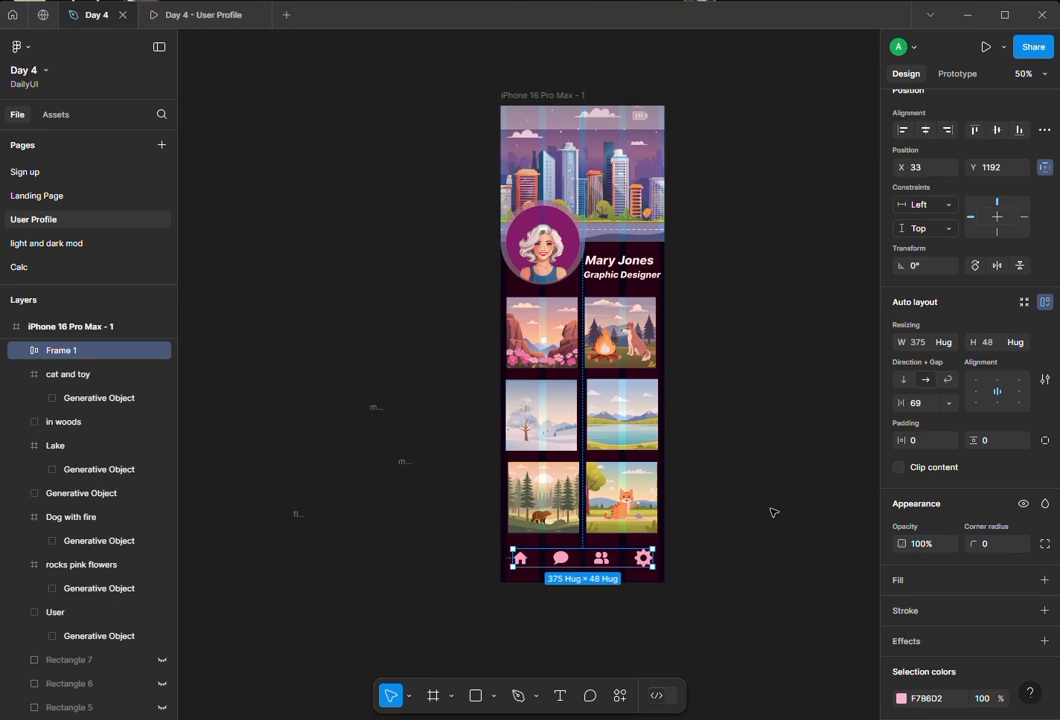
left_click(772, 513)
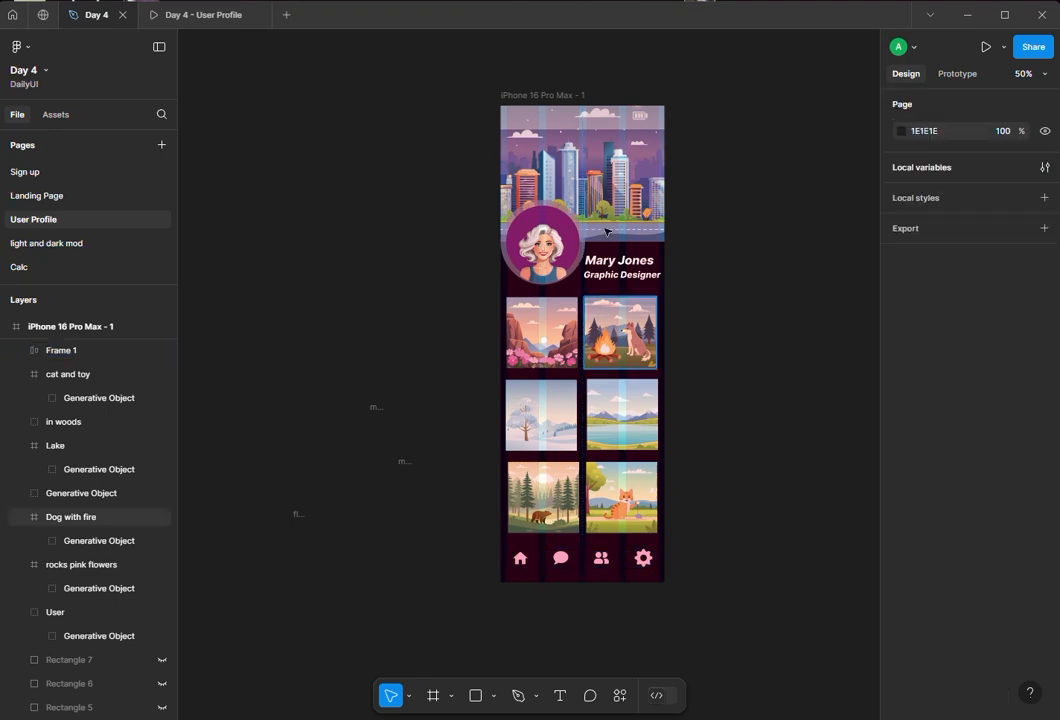
- Preview the iPhone frame in the prototype view, scrolling through the profile screen, and return to the design file
left_click(543, 95)
left_click(189, 15)
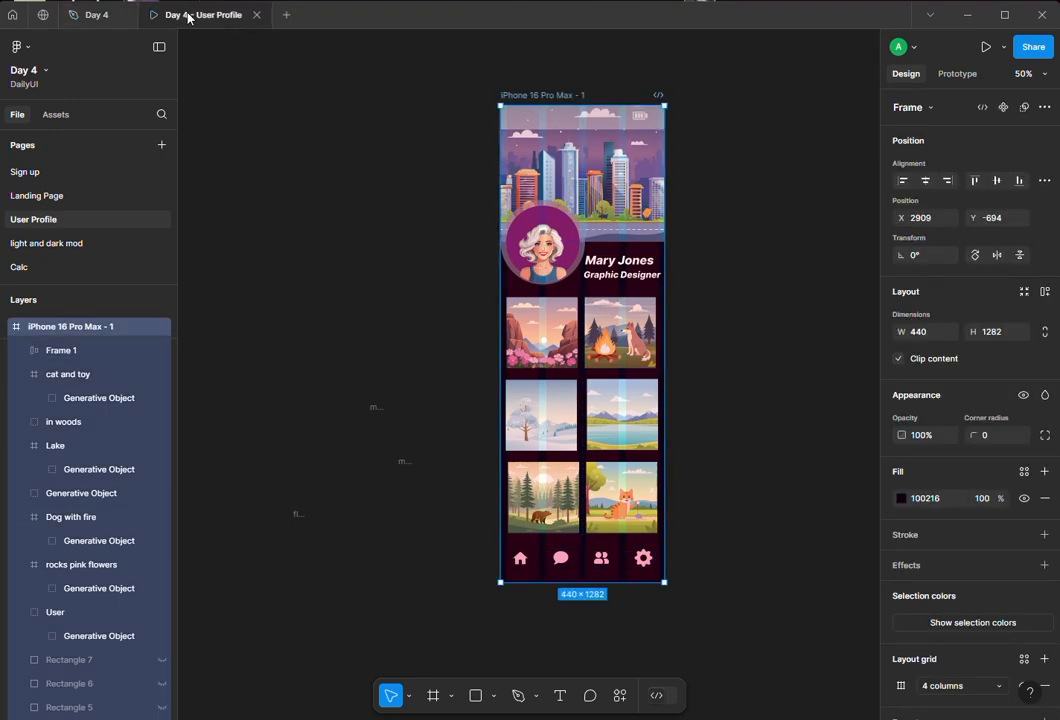
scroll(504, 353, "down", 3)
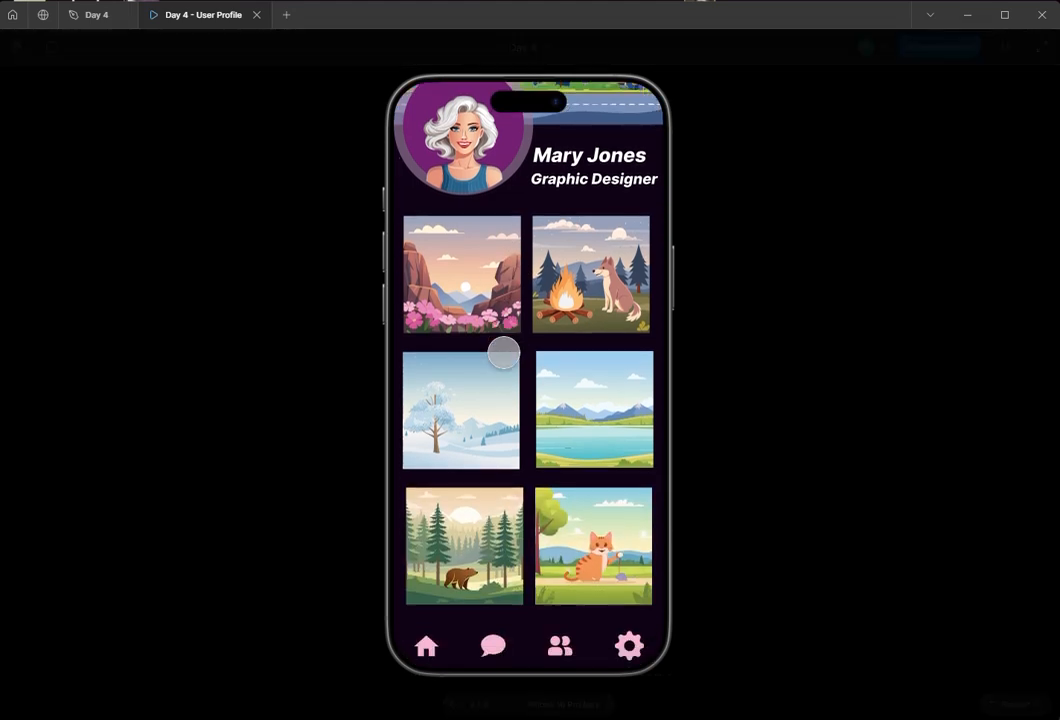
left_click_drag(520, 344, 524, 353)
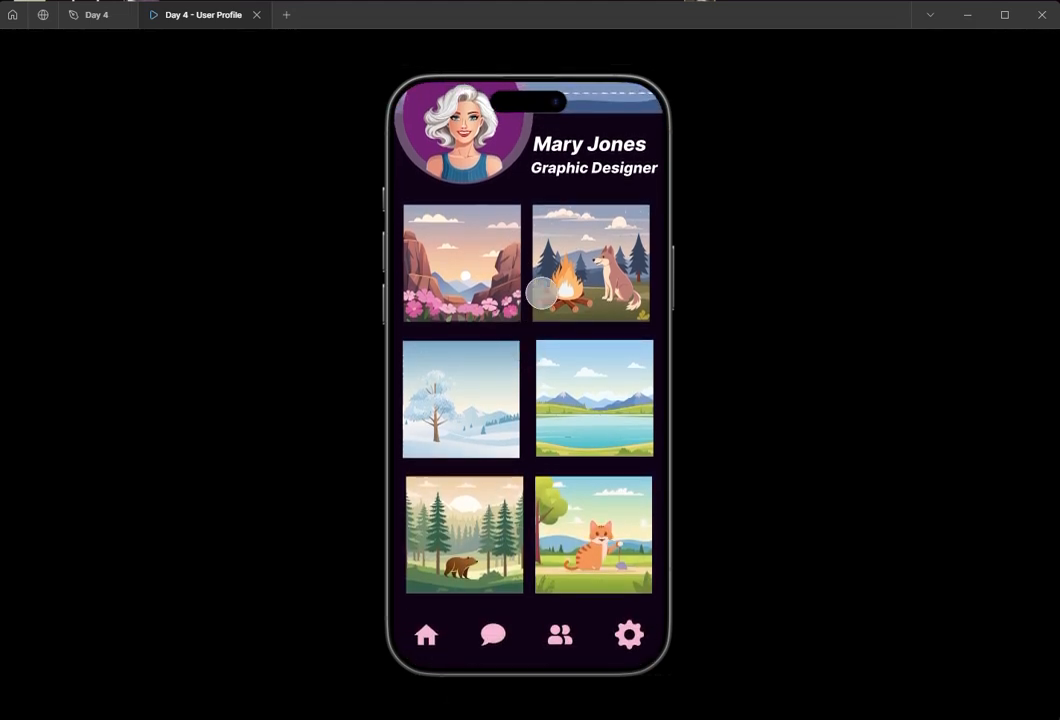
left_click_drag(541, 293, 549, 310)
left_click_drag(542, 485, 528, 426)
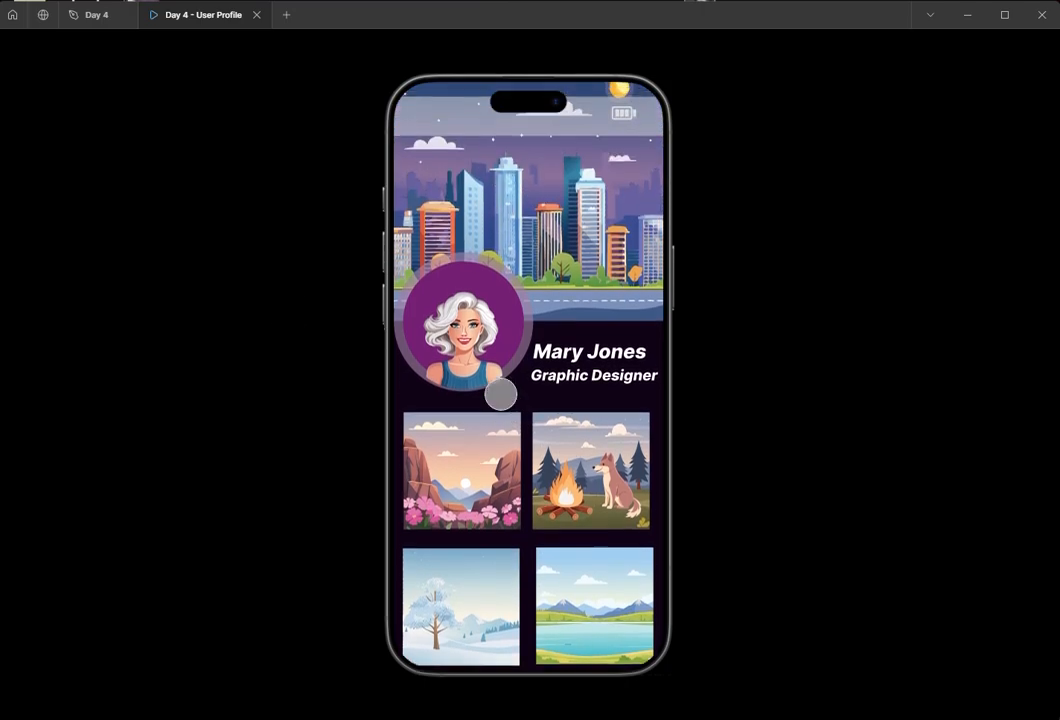
left_click(85, 24)
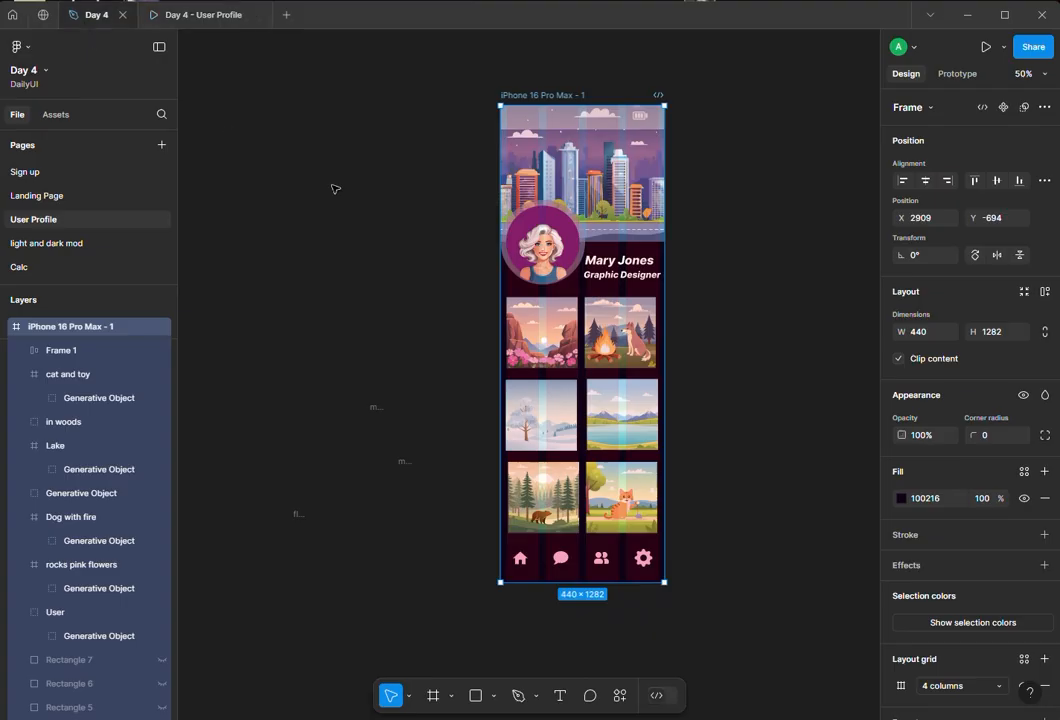
- Collapse the expanded image frame groups in the layer hierarchy of the iPhone frame
left_click(431, 155)
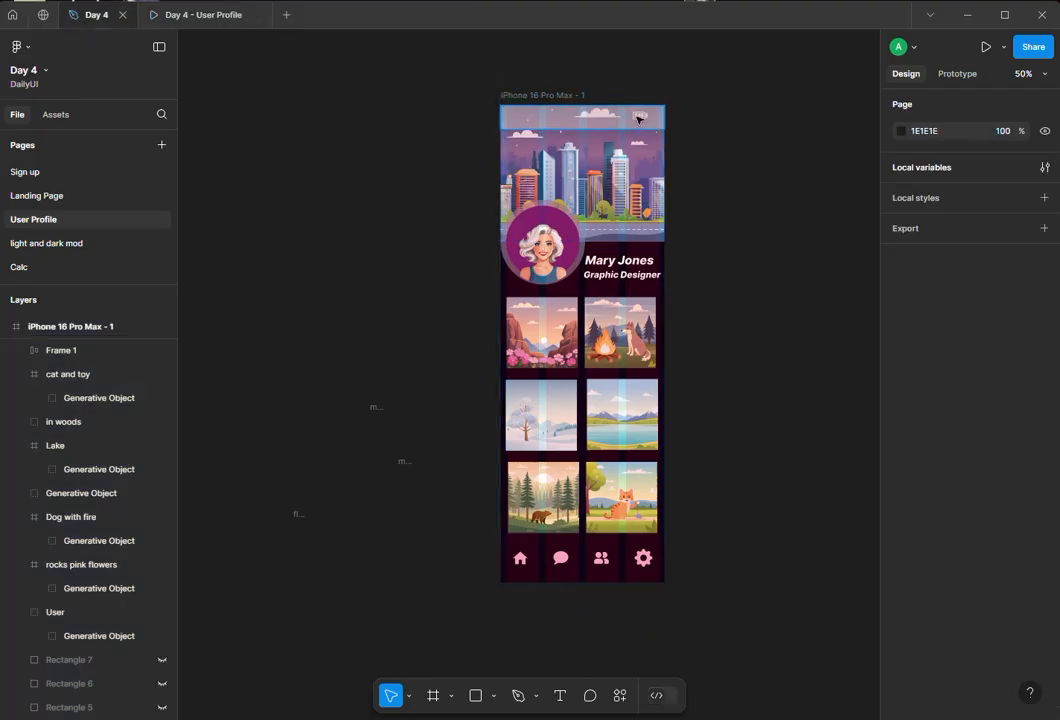
scroll(92, 646, "down", 5)
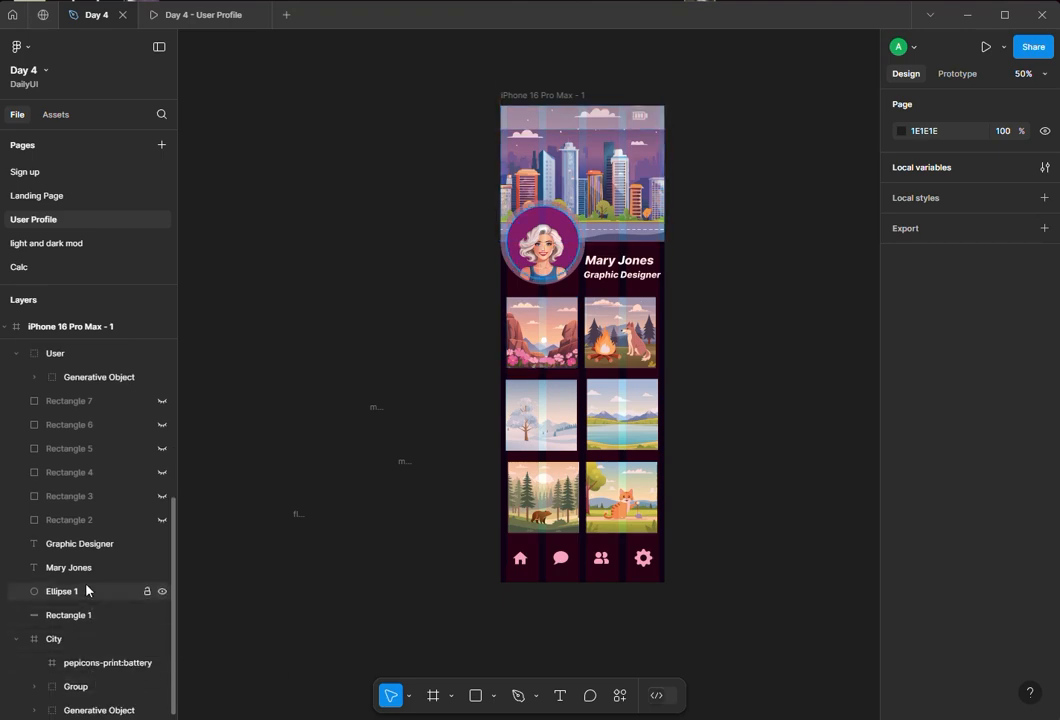
scroll(90, 577, "up", 5)
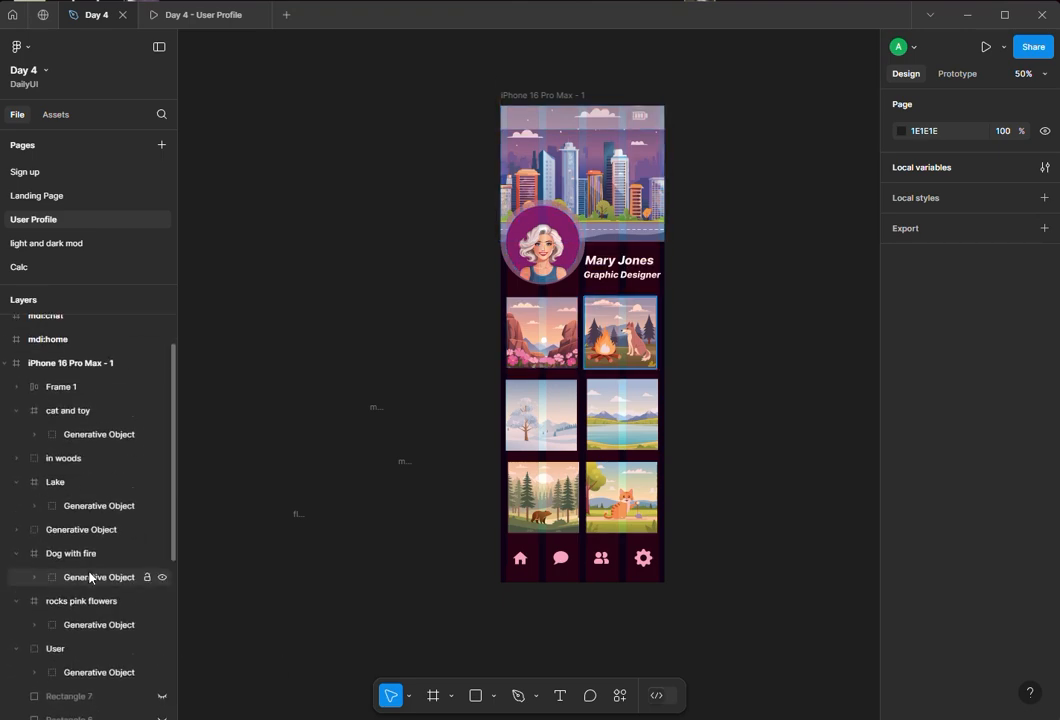
left_click(15, 651)
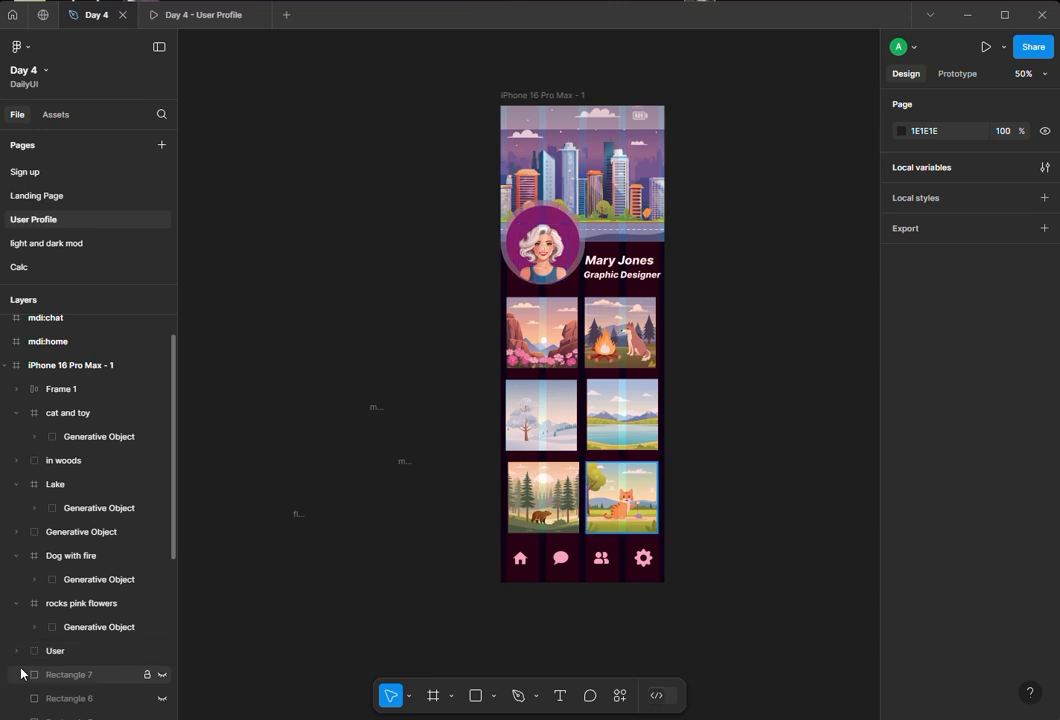
left_click(18, 603)
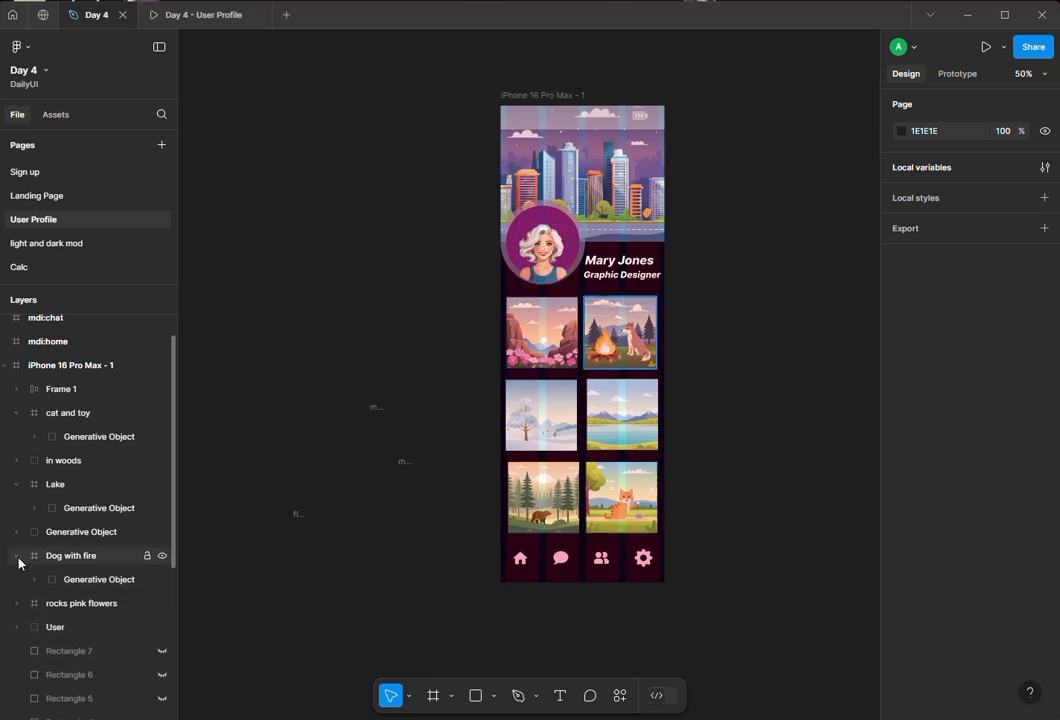
left_click(16, 555)
left_click(16, 484)
left_click(16, 413)
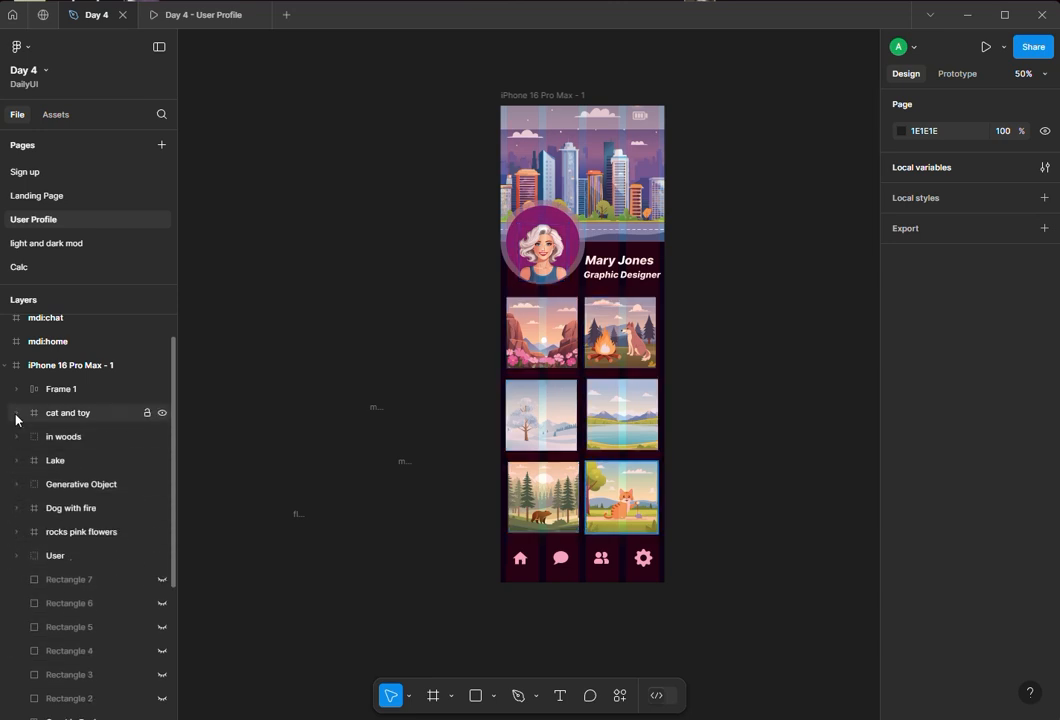
scroll(33, 503, "down", 4)
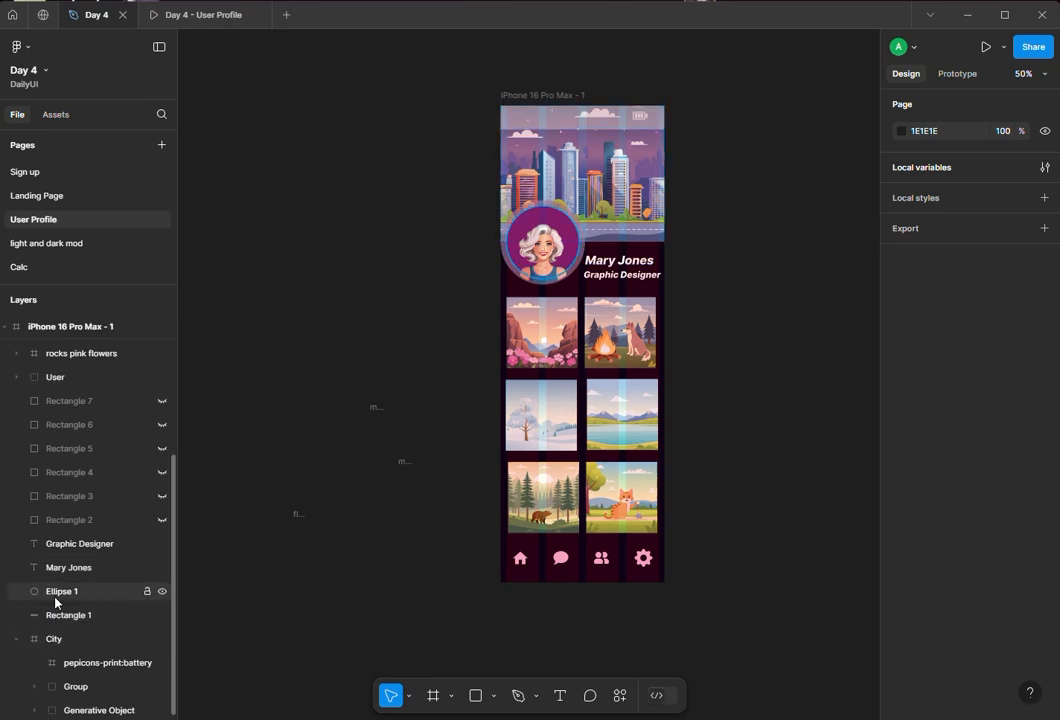
- Expand the battery icon's group in the City frame and bring its first vector to the front
left_click(78, 710)
left_click(63, 689)
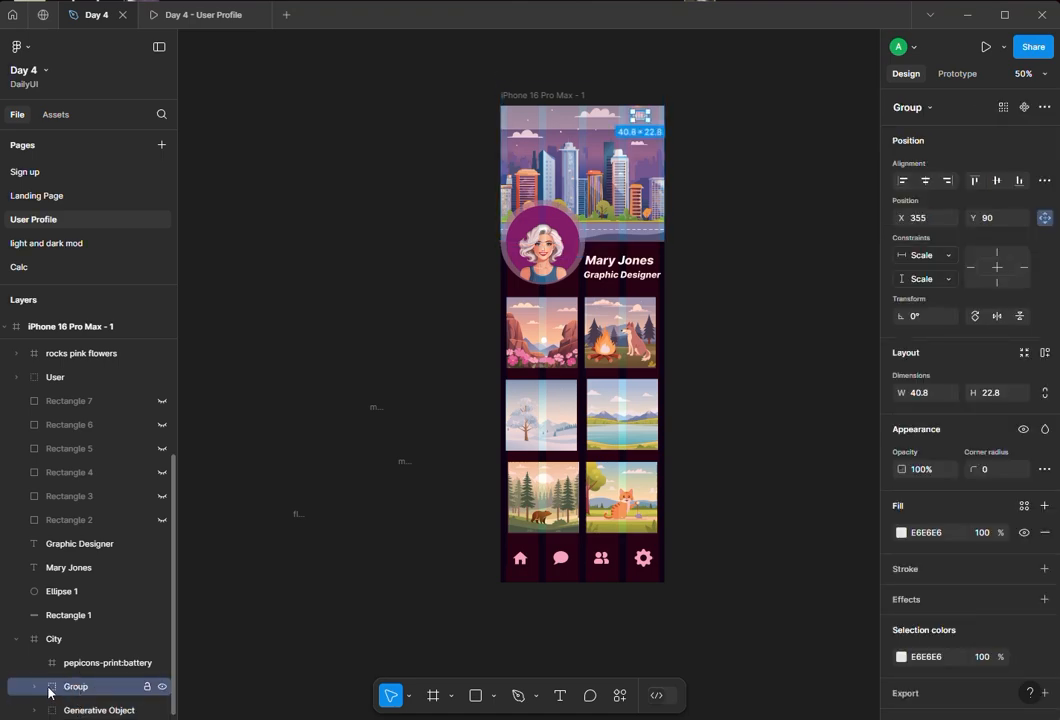
left_click(33, 692)
scroll(92, 670, "down", 2)
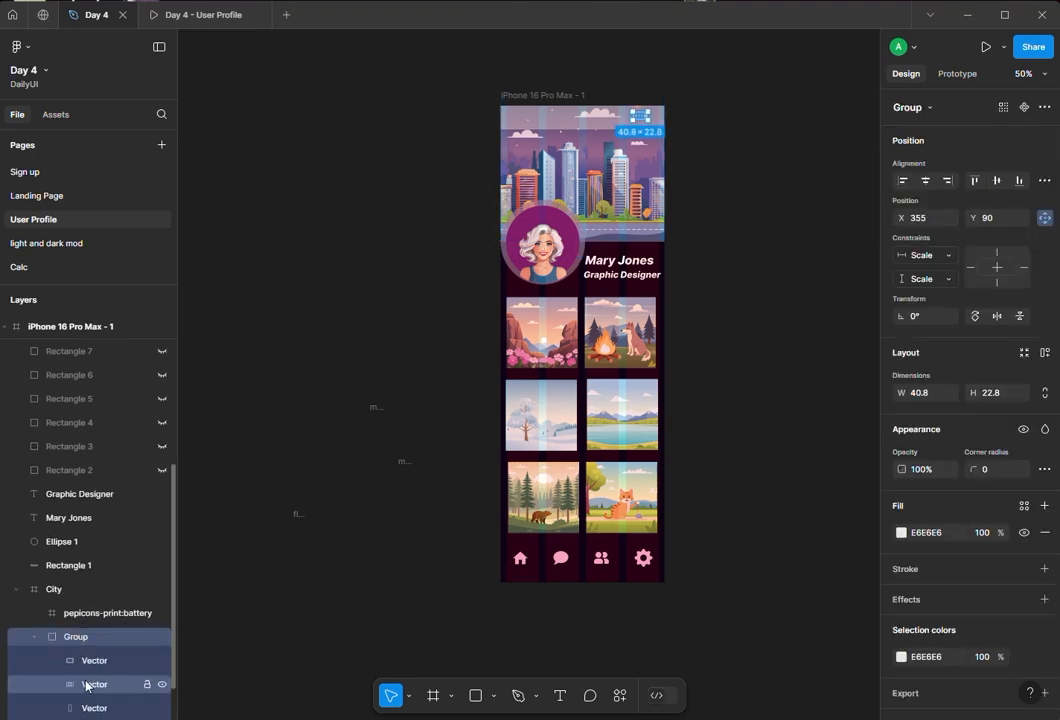
left_click(101, 640)
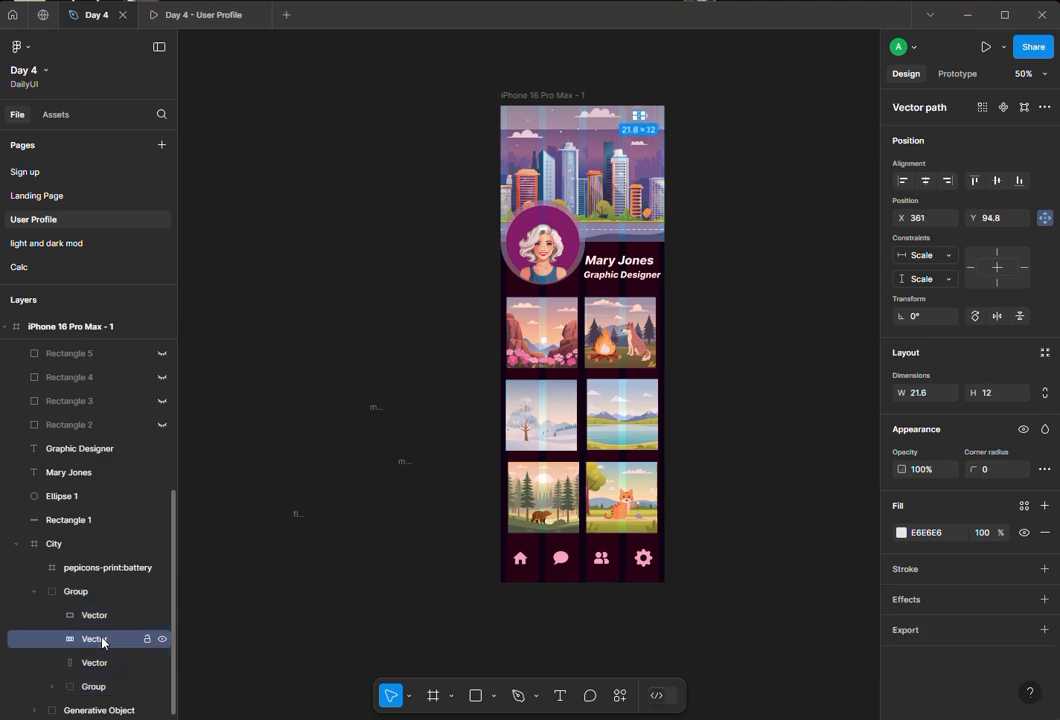
right_click(102, 641)
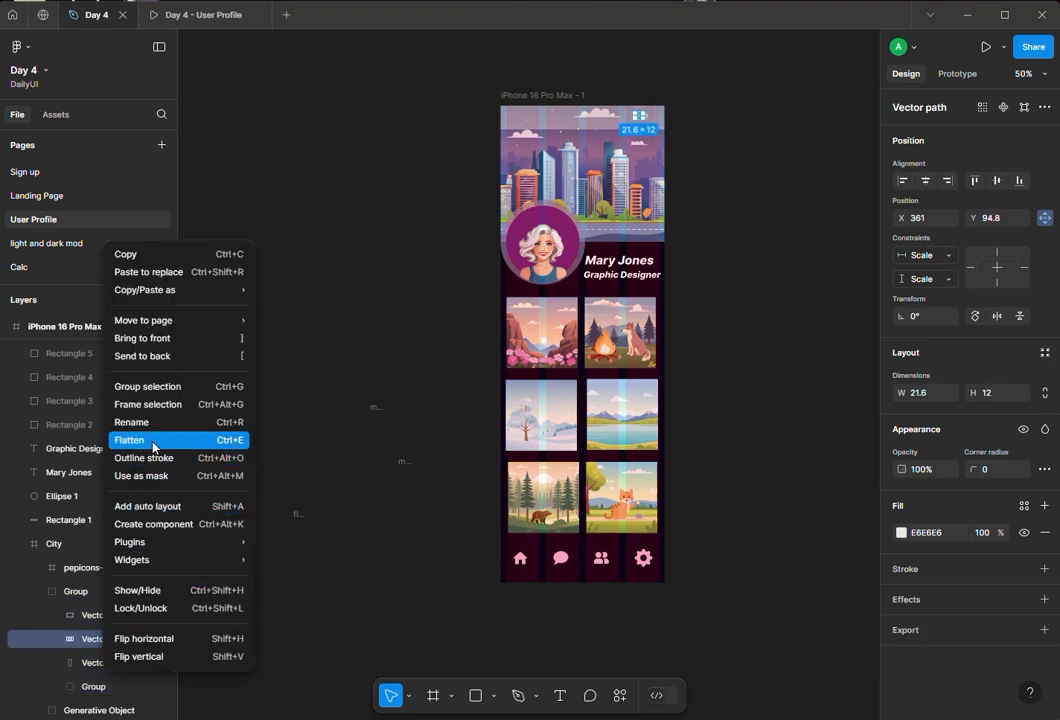
left_click(152, 339)
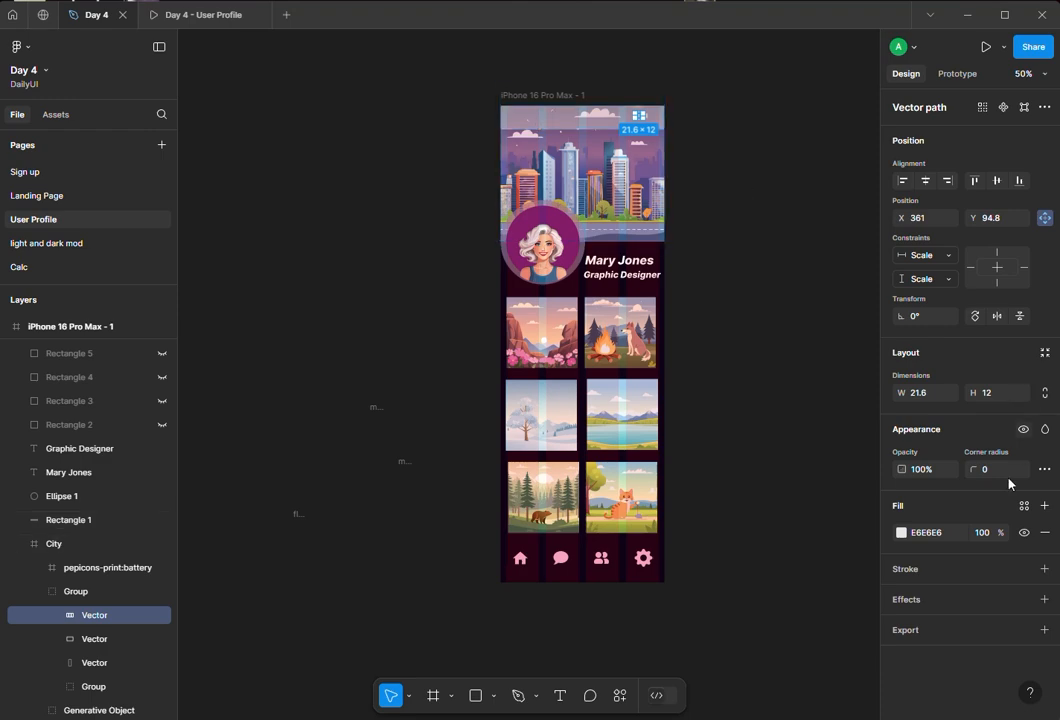
- Recolor the battery vector's fill to C4C6D3 using the color picker
left_click(901, 534)
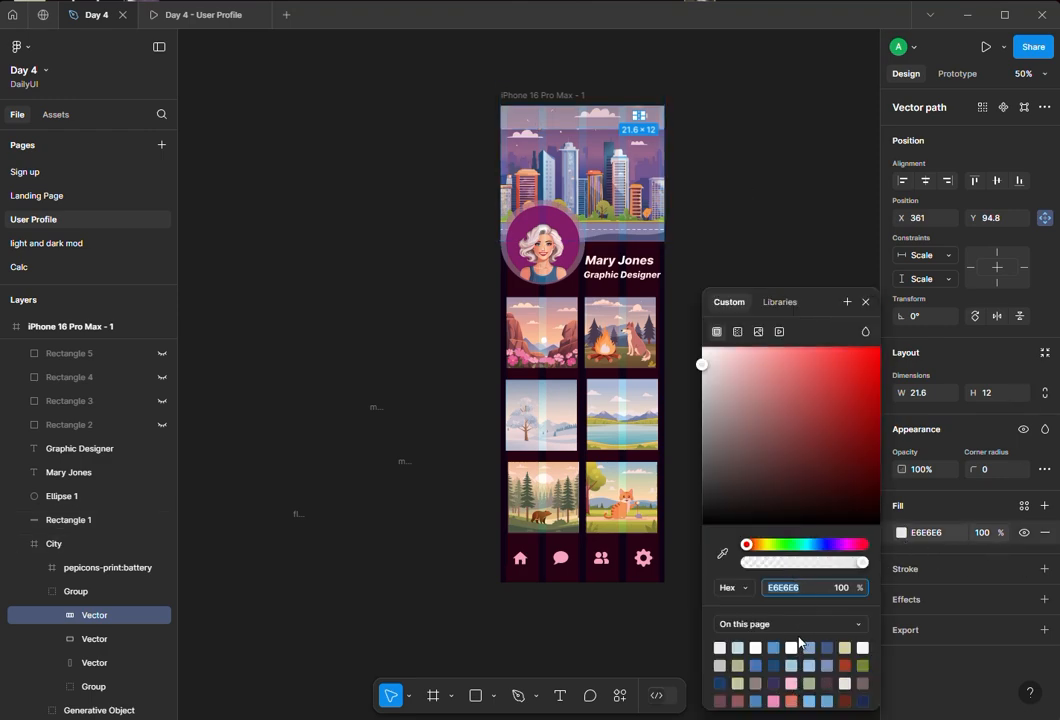
left_click(821, 544)
mouse_move(706, 377)
left_mouse_down()
mouse_move(724, 366)
mouse_move(734, 388)
mouse_move(716, 389)
mouse_move(714, 377)
left_mouse_up()
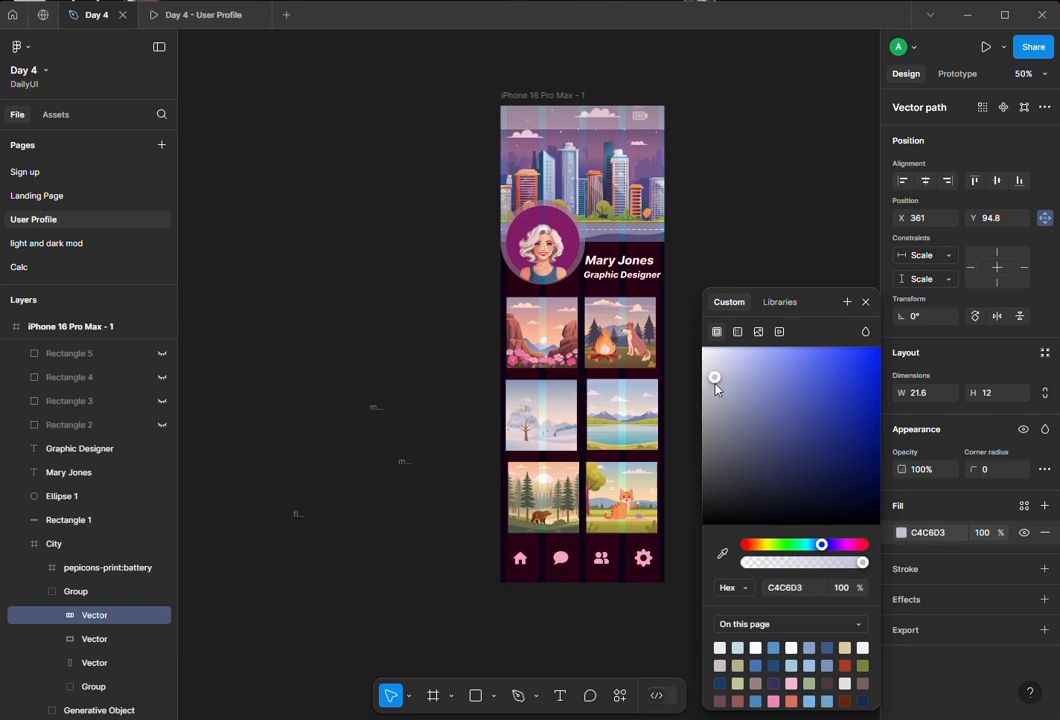
key("Escape")
- Select both battery vectors together and bring them to the front
left_click(92, 639)
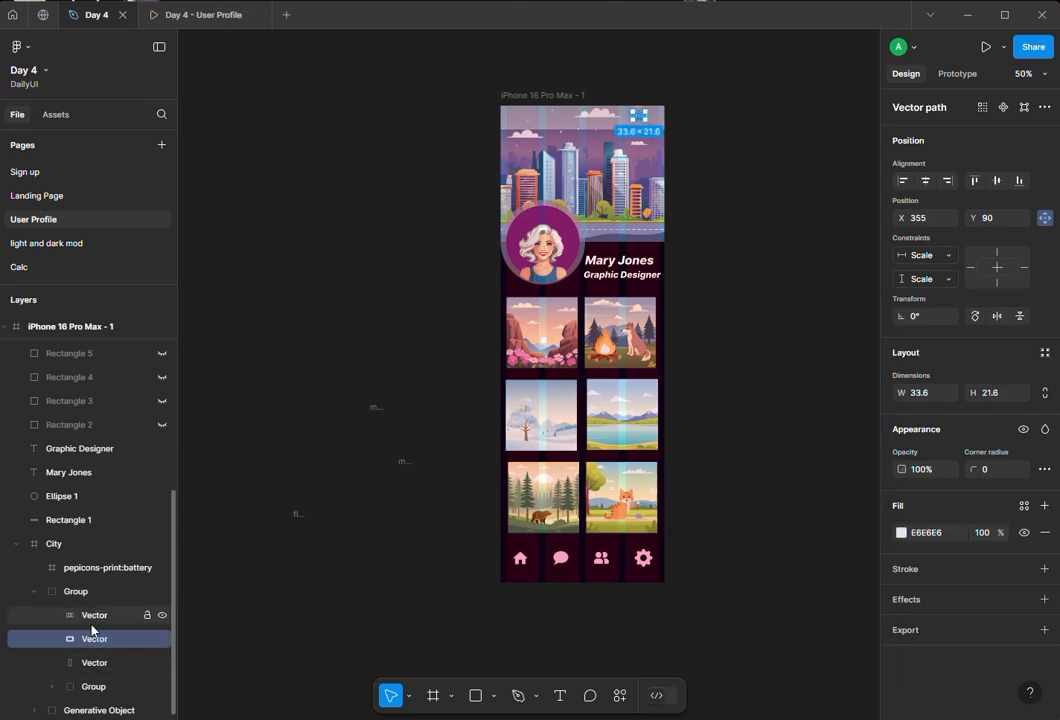
left_click(92, 622, "shift")
right_click(92, 629)
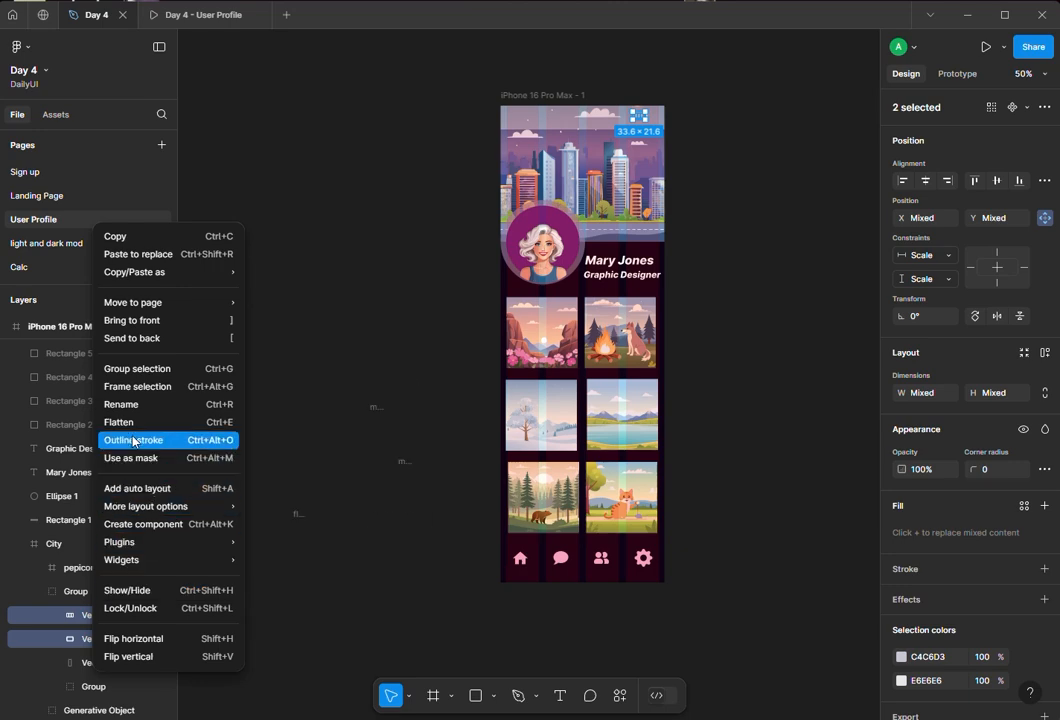
left_click(132, 320)
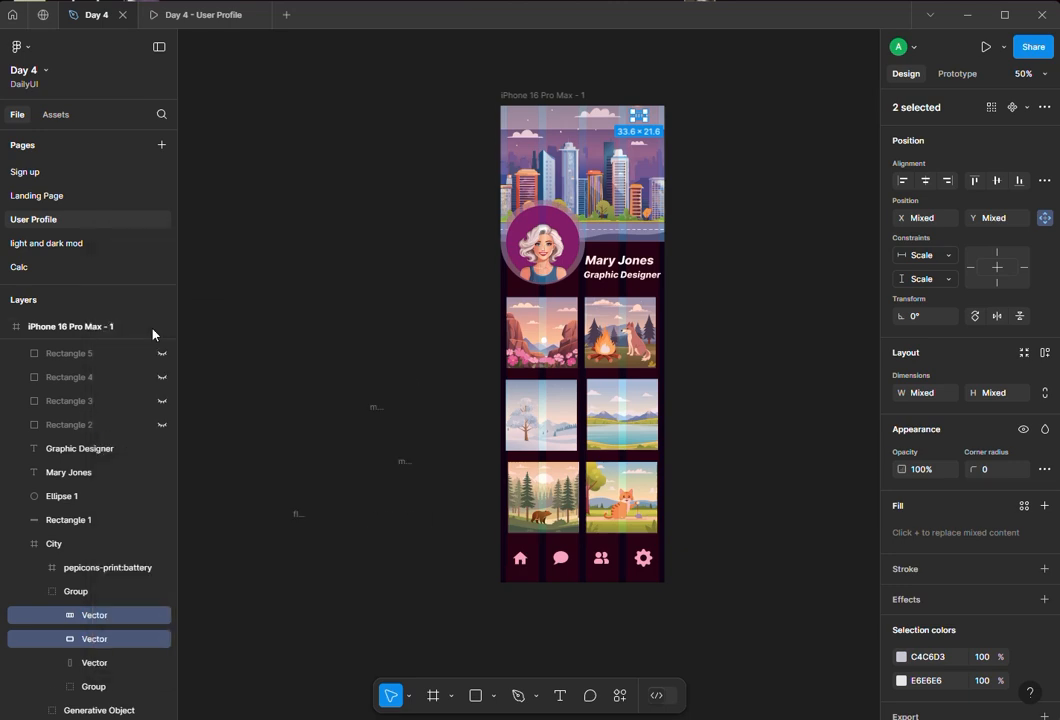
- Set the status bar rectangle's fill opacity to 10%
left_click(246, 287)
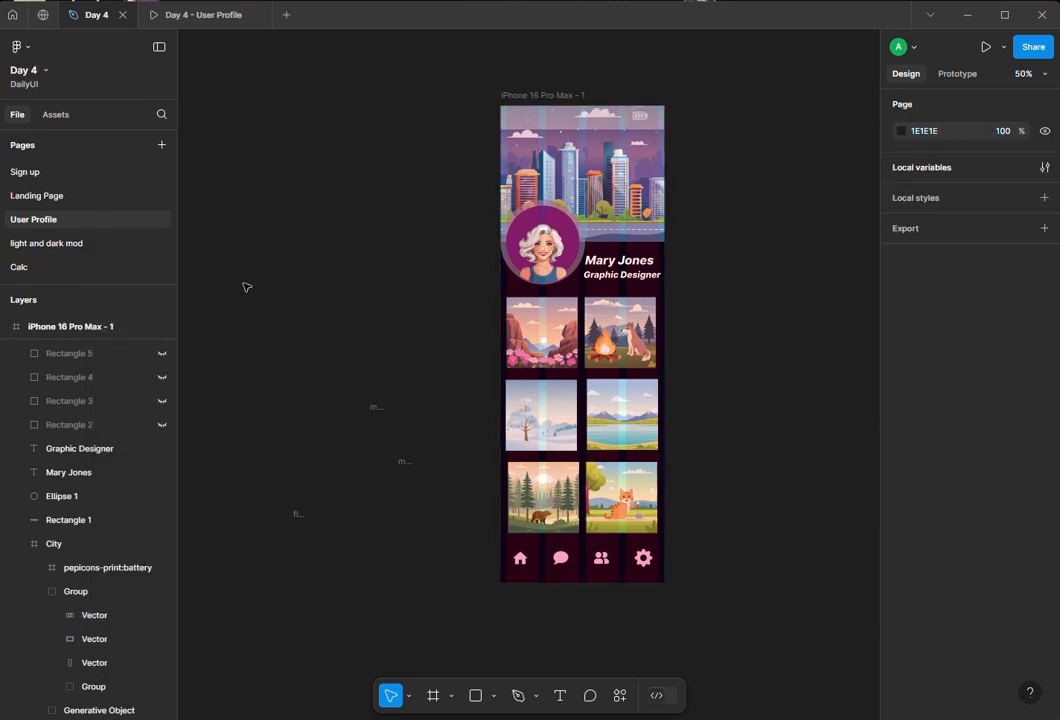
left_click(540, 114)
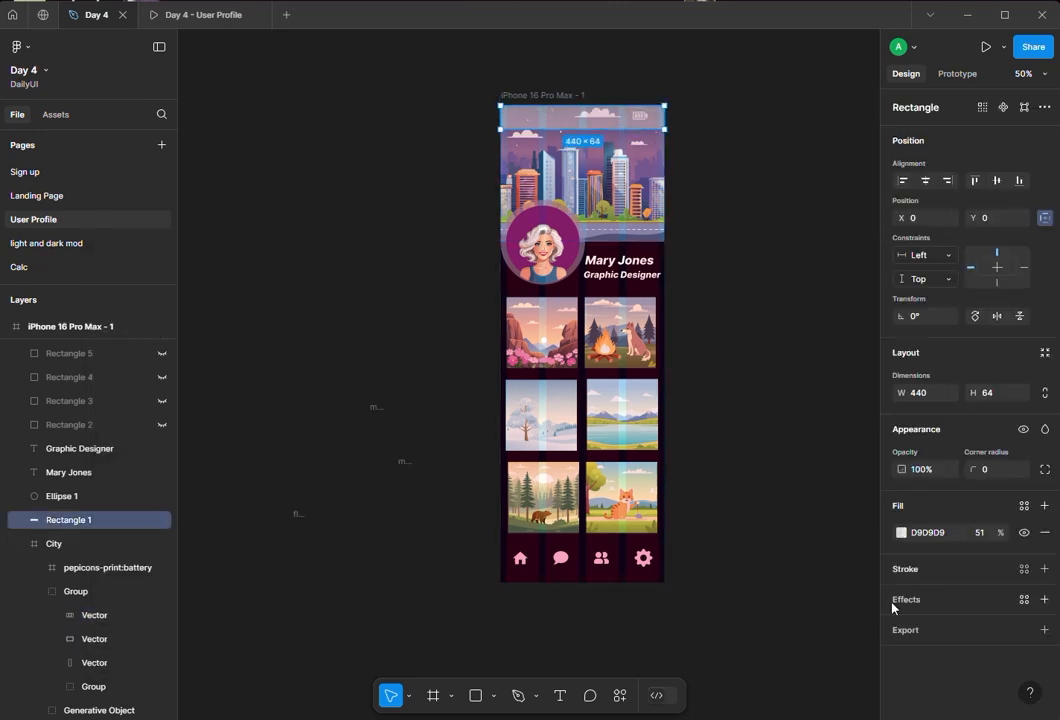
left_click(980, 533)
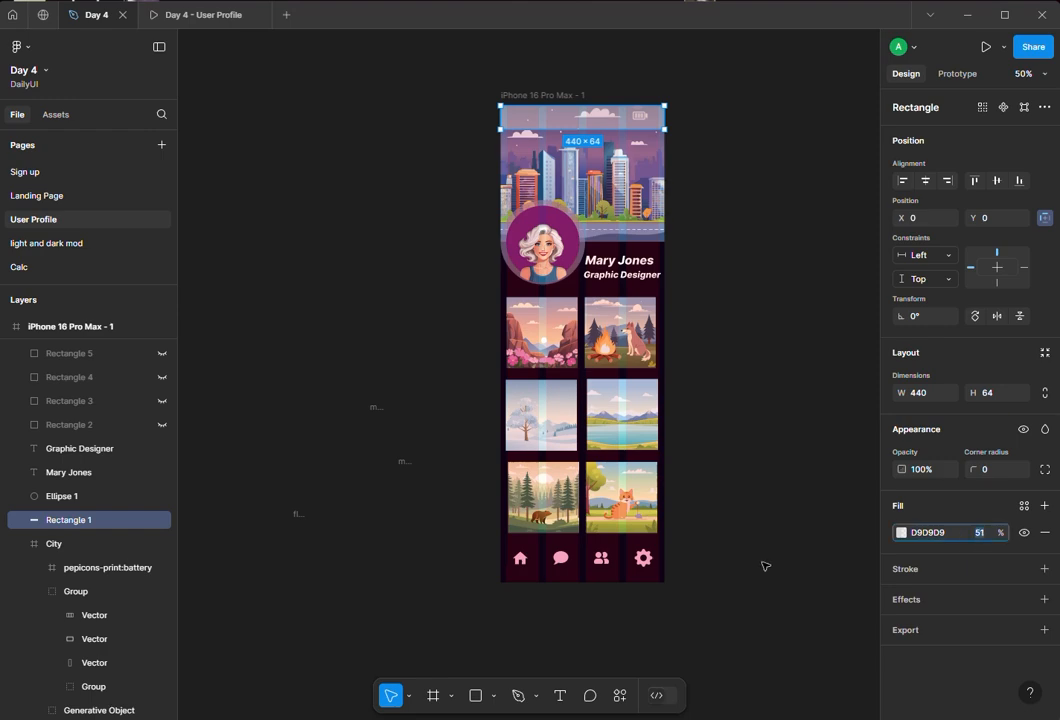
type("10")
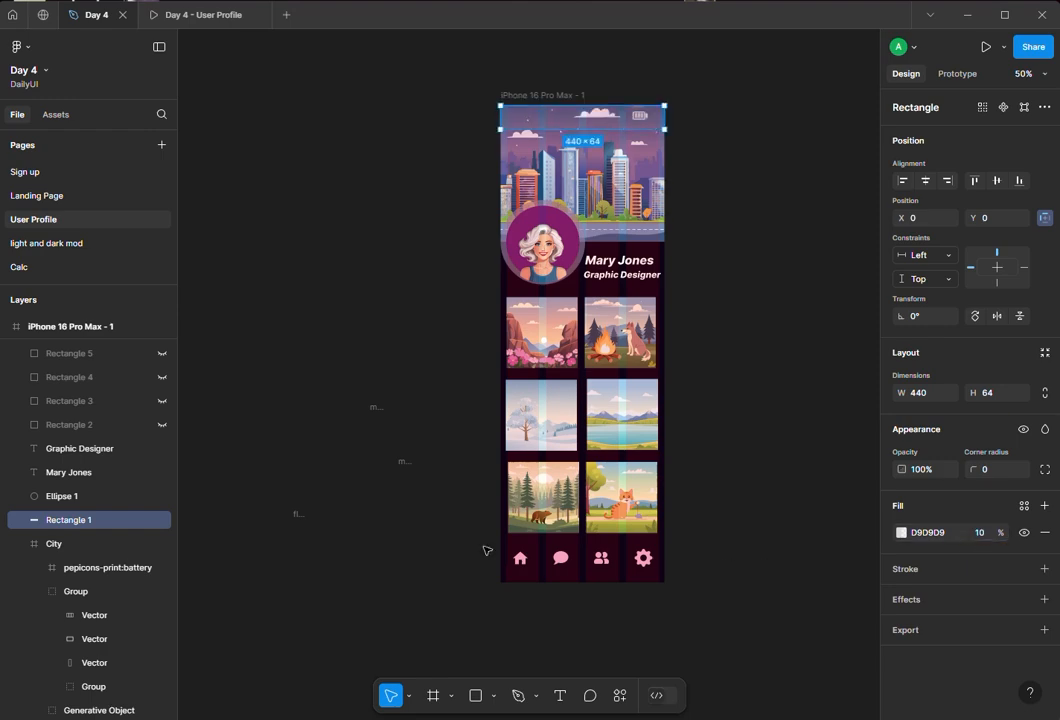
left_click(342, 282)
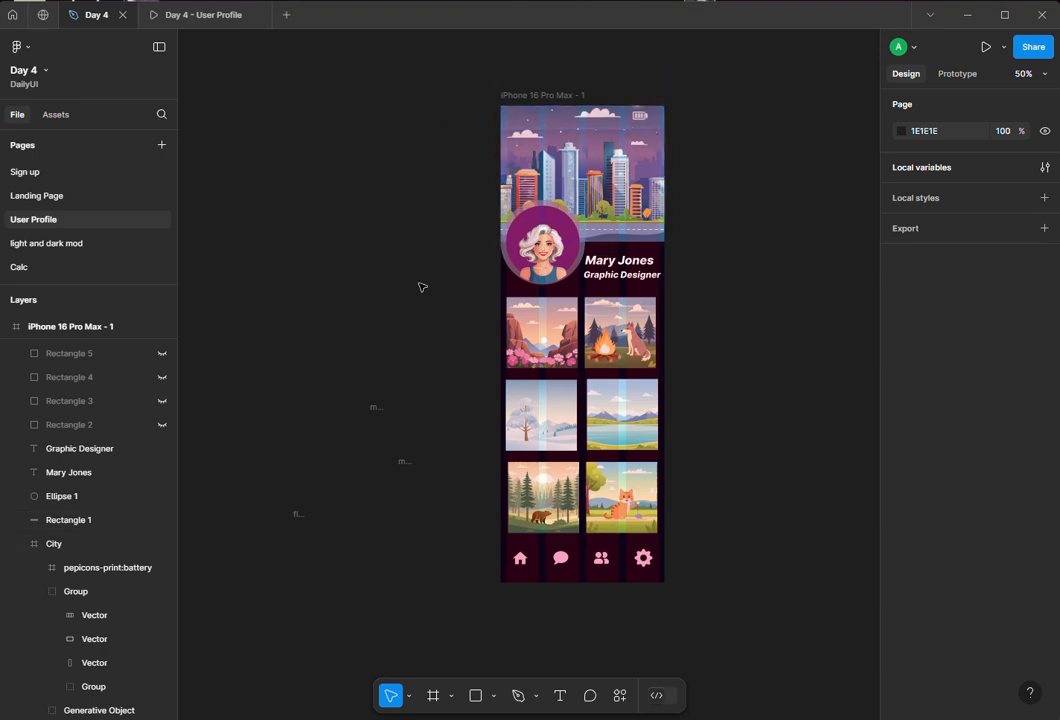
- Create a text layer reading 4:20 pm on the canvas beside the frame
key("t")
left_click(307, 264)
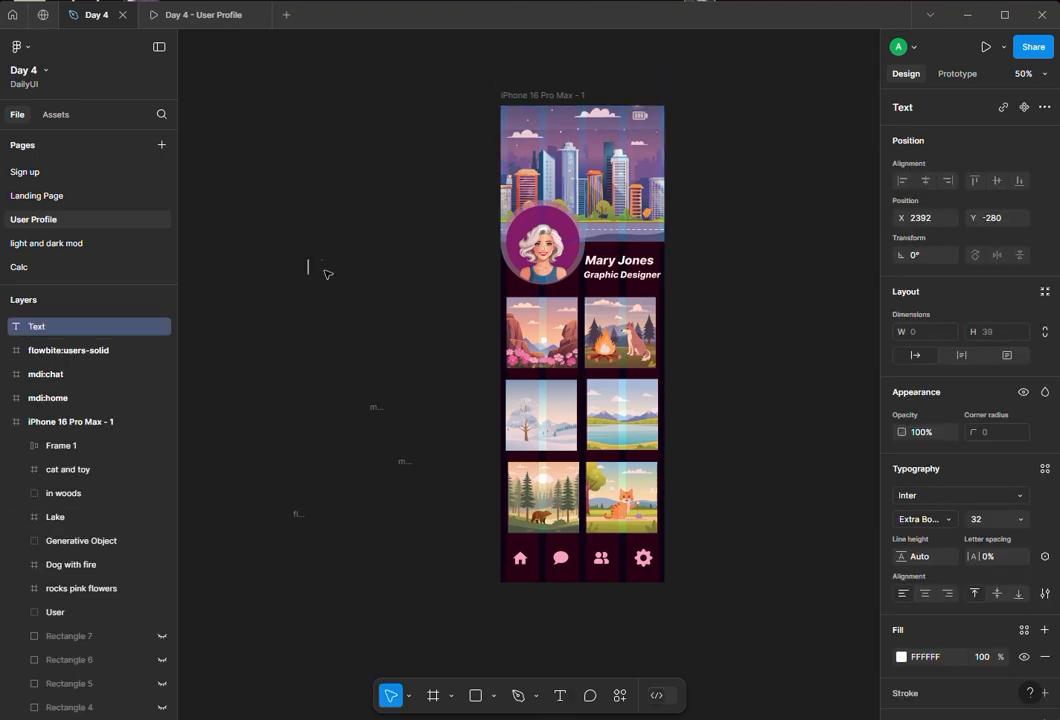
type("4:20 pm")
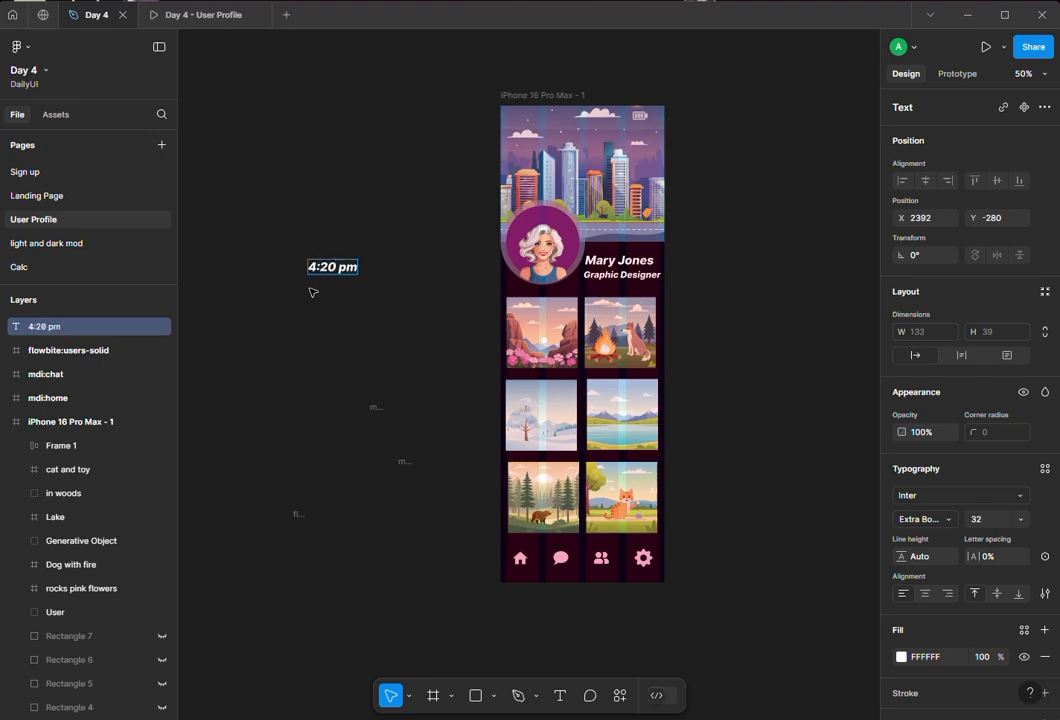
- Set the 4:20 pm text's font size to 16
double_click(325, 270)
scroll(316, 310, "down", 1)
key("Escape")
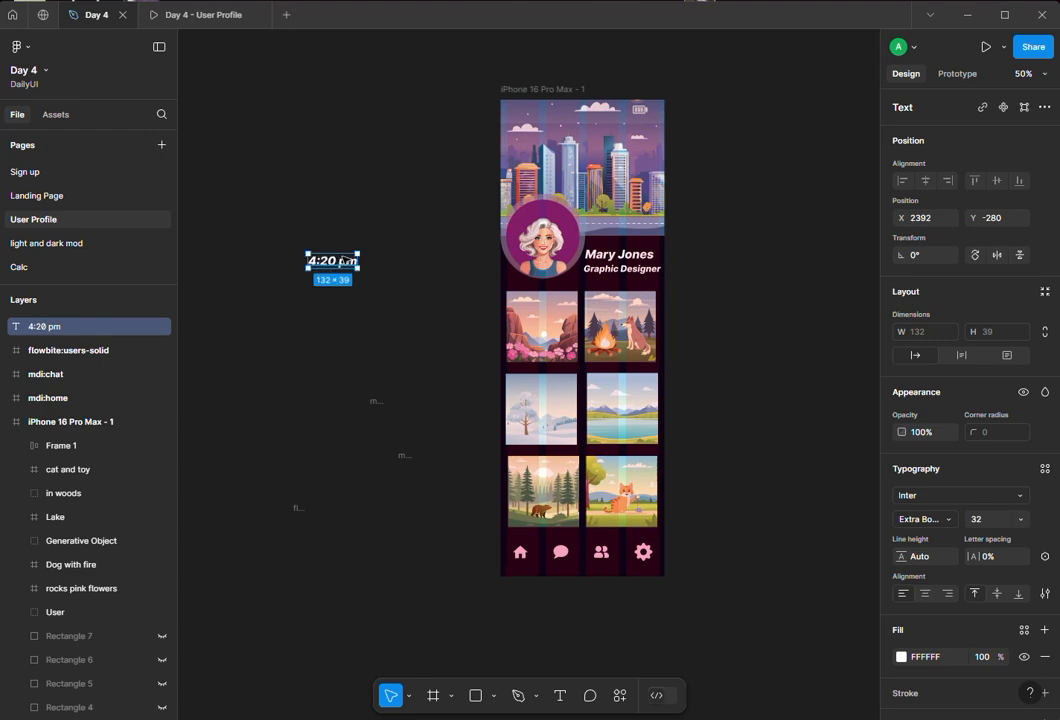
double_click(343, 262)
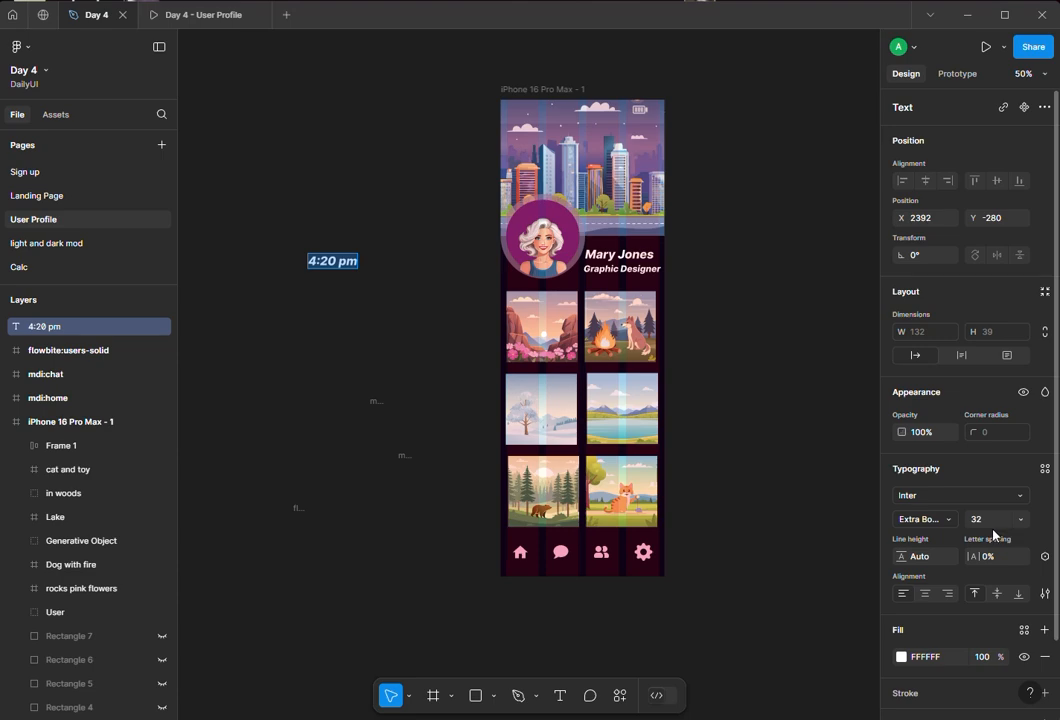
left_click(991, 527)
type("16")
key("Return")
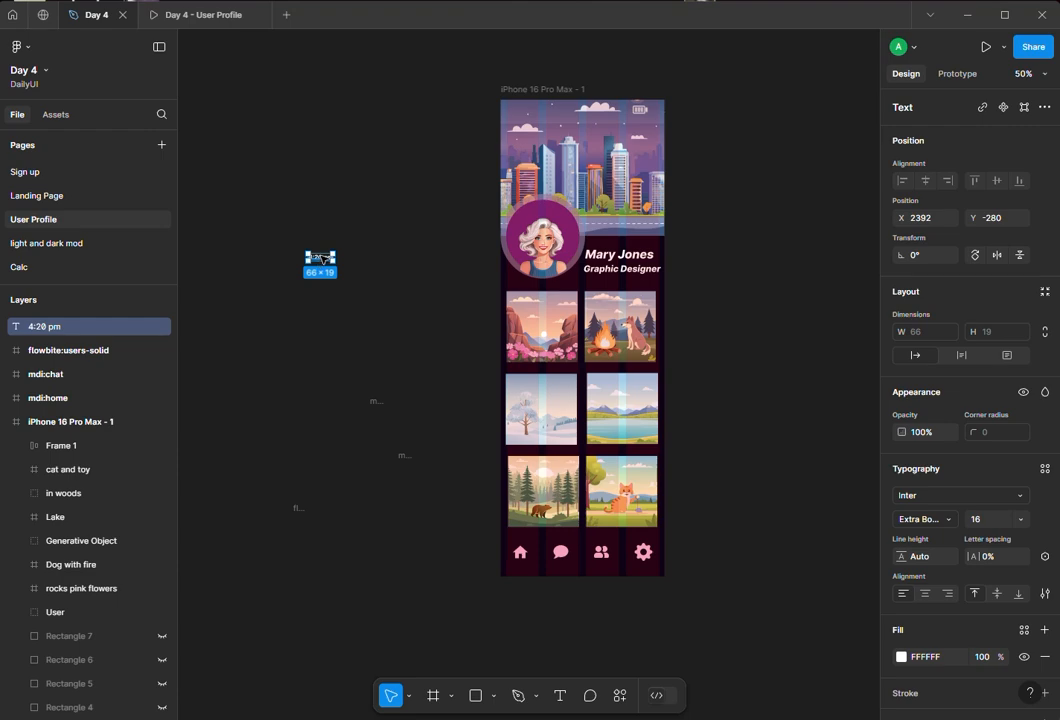
- Move the 4:20 pm text into the status bar's upper-left corner of the iPhone frame
left_click_drag(320, 258, 523, 111)
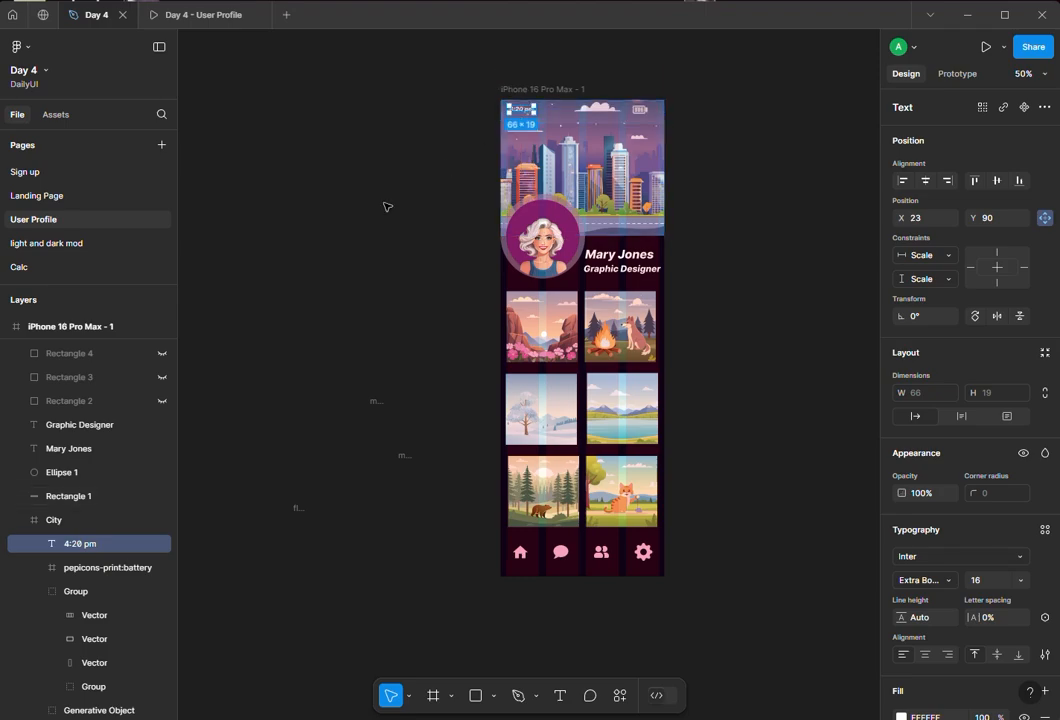
left_click(386, 206)
- Preview the profile screen in the prototype view, scrolling through it, and return to the design file
left_click(204, 17)
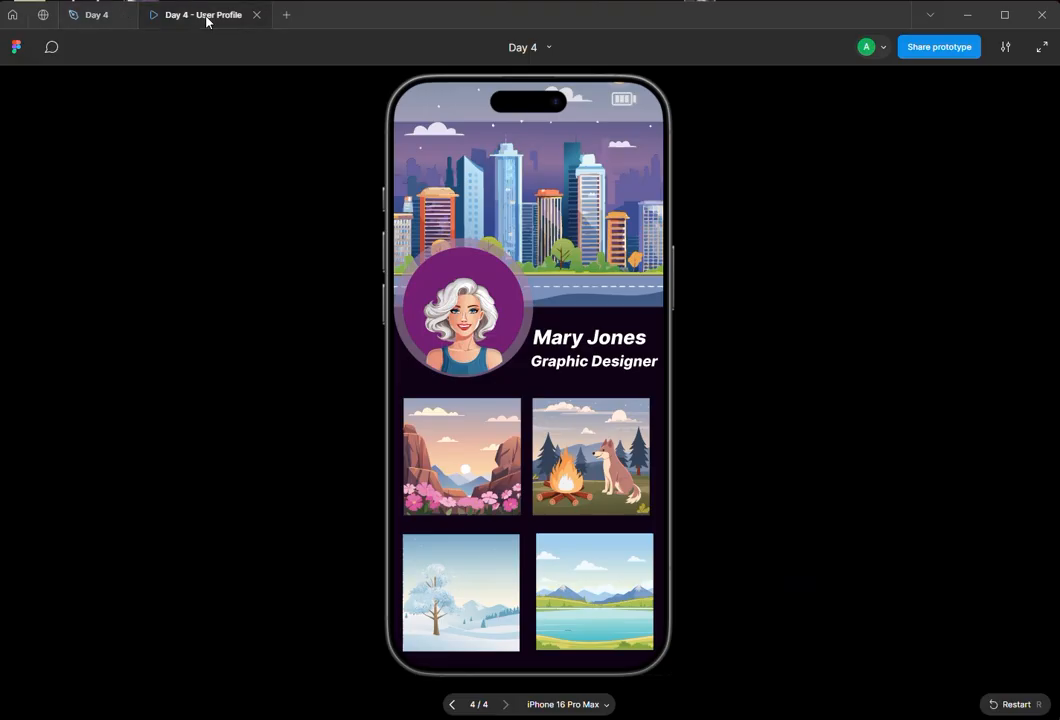
scroll(486, 254, "down", 3)
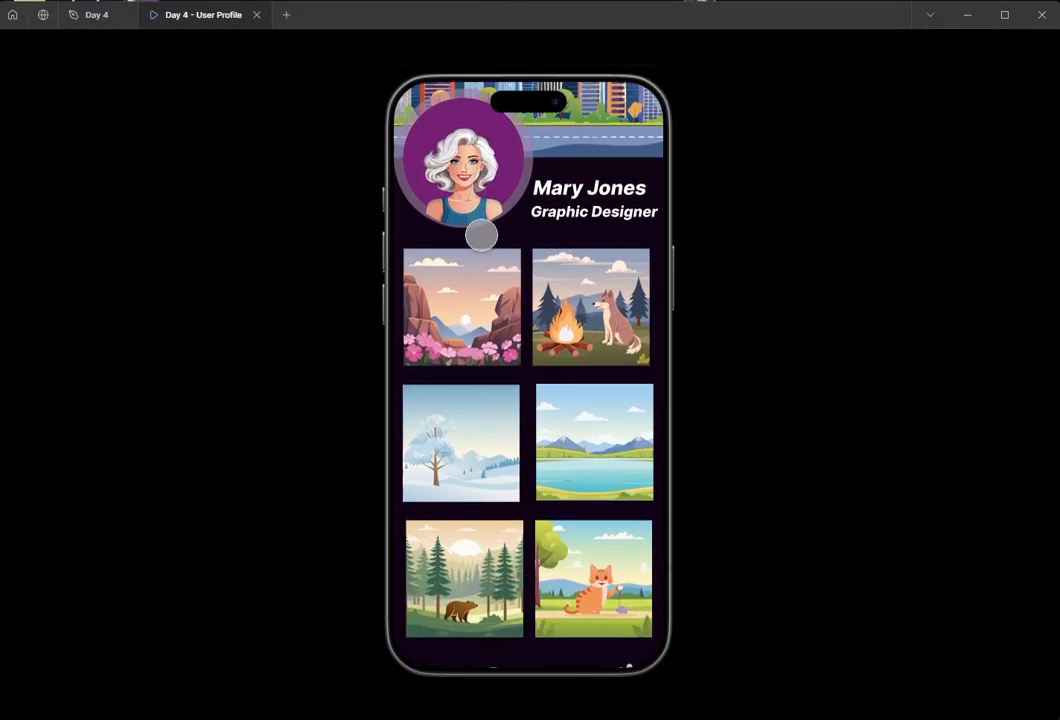
scroll(397, 237, "up", 2)
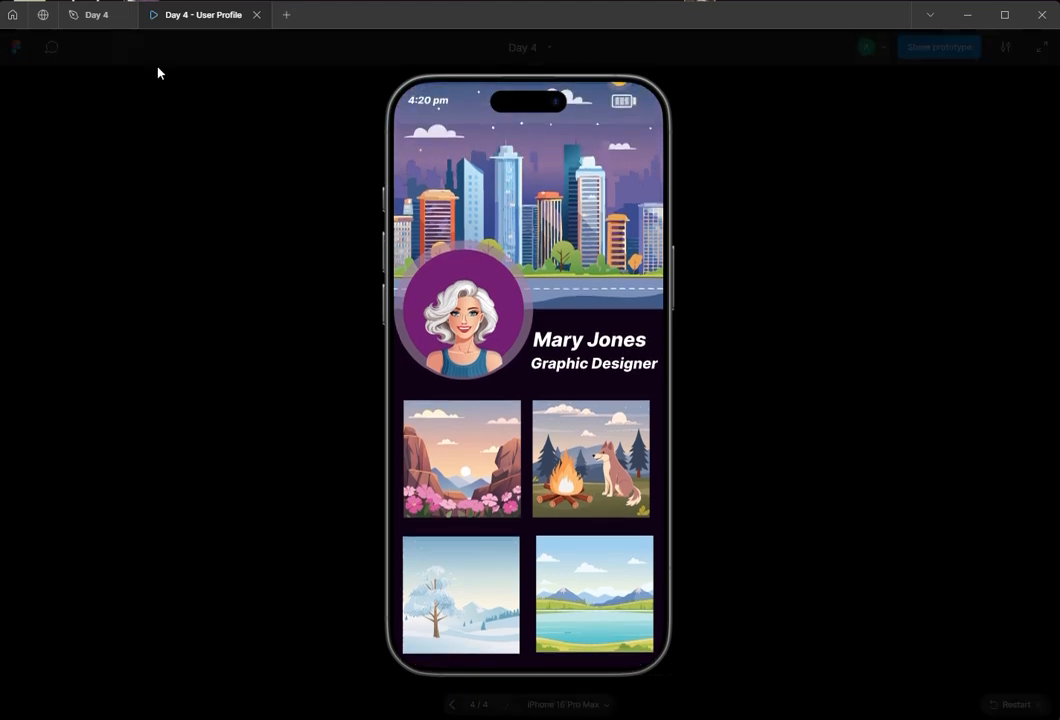
left_click(95, 17)
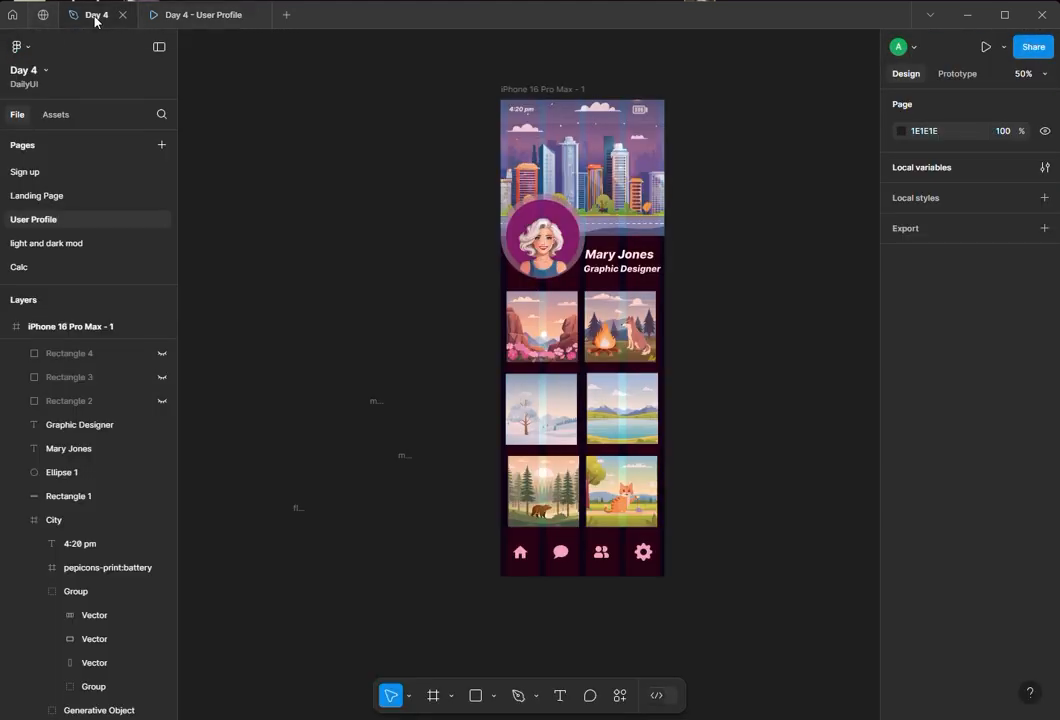
- Reposition the time text within the status bar to about X 35, Y 101, checking it in the prototype view
left_click(519, 116)
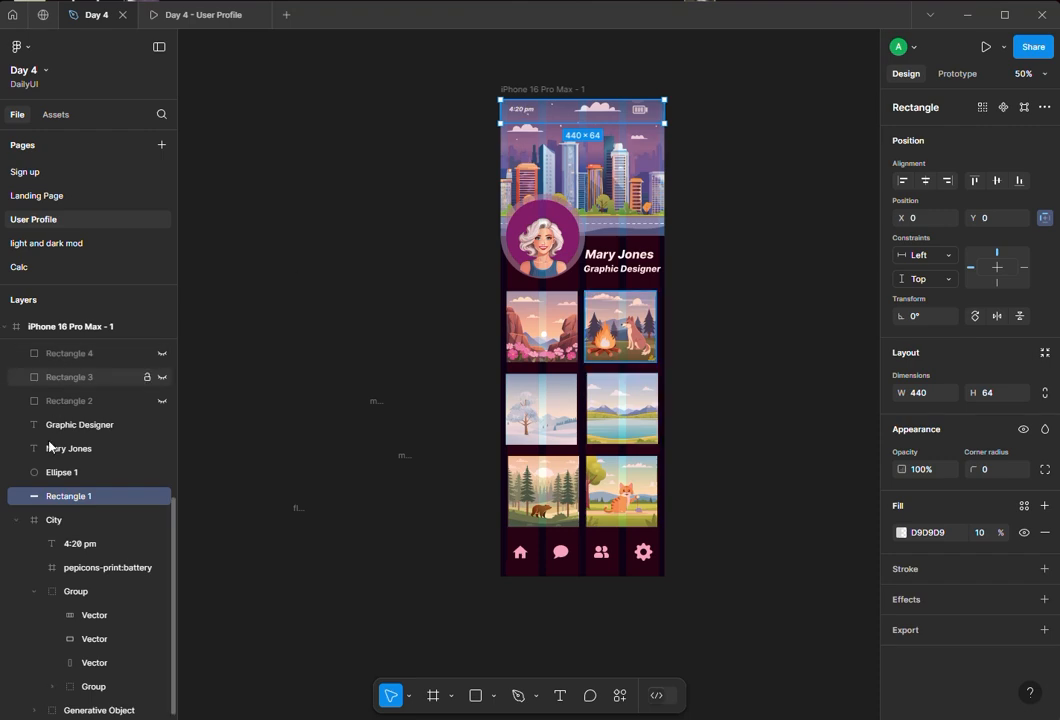
left_click(77, 546)
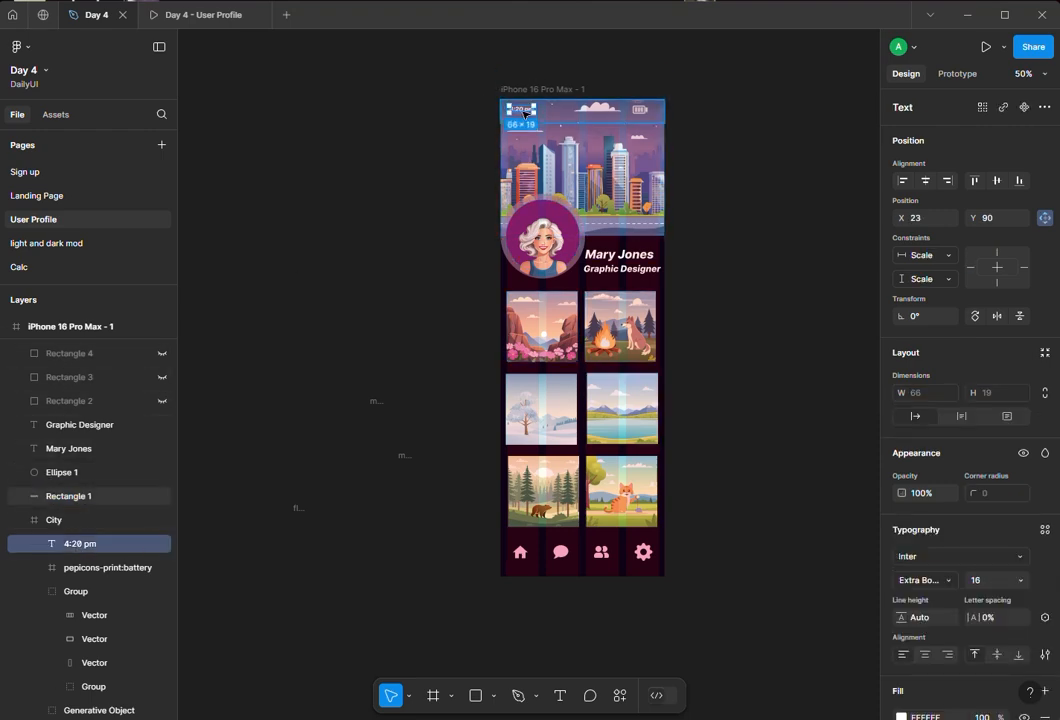
left_click_drag(525, 114, 539, 116)
left_click(140, 14)
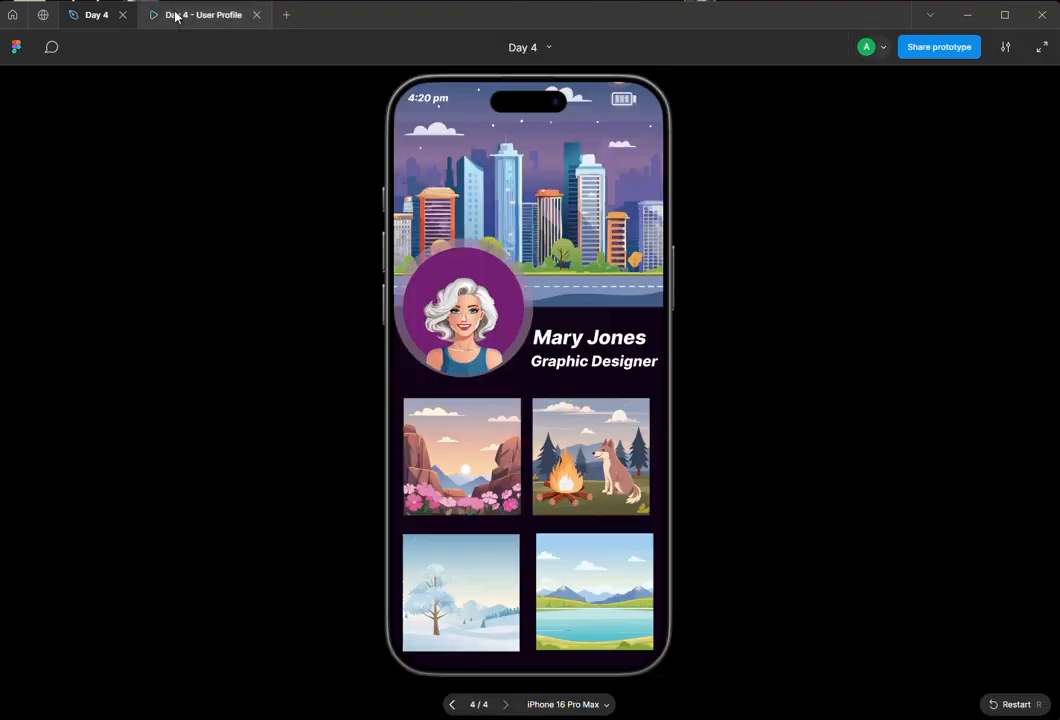
left_click(88, 14)
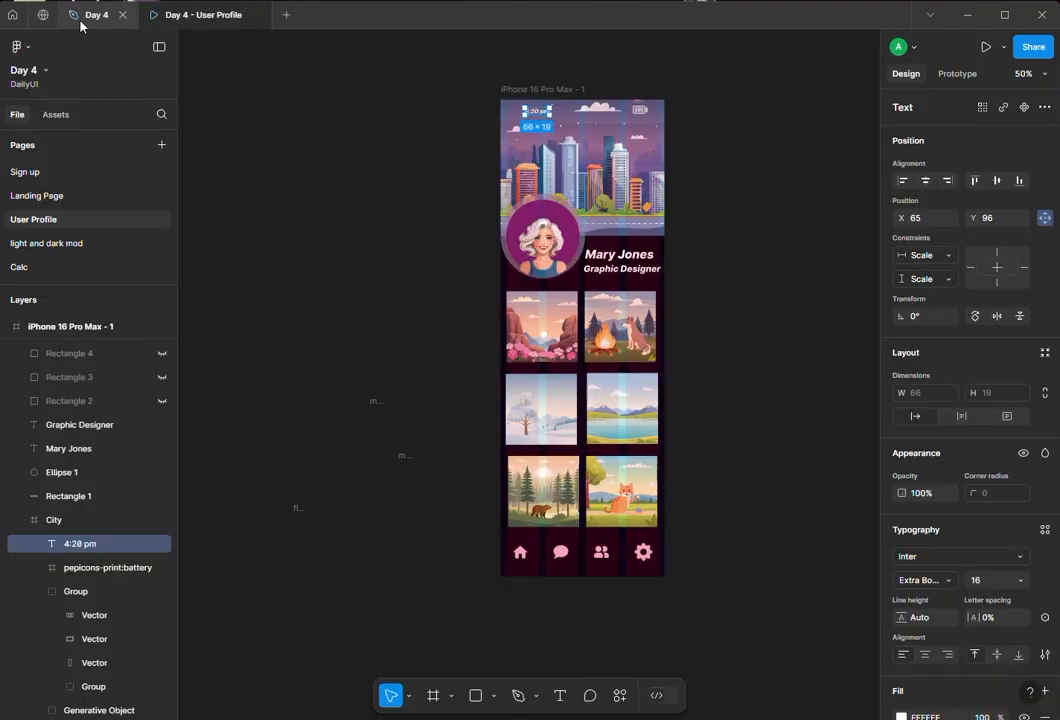
left_click_drag(537, 116, 530, 118)
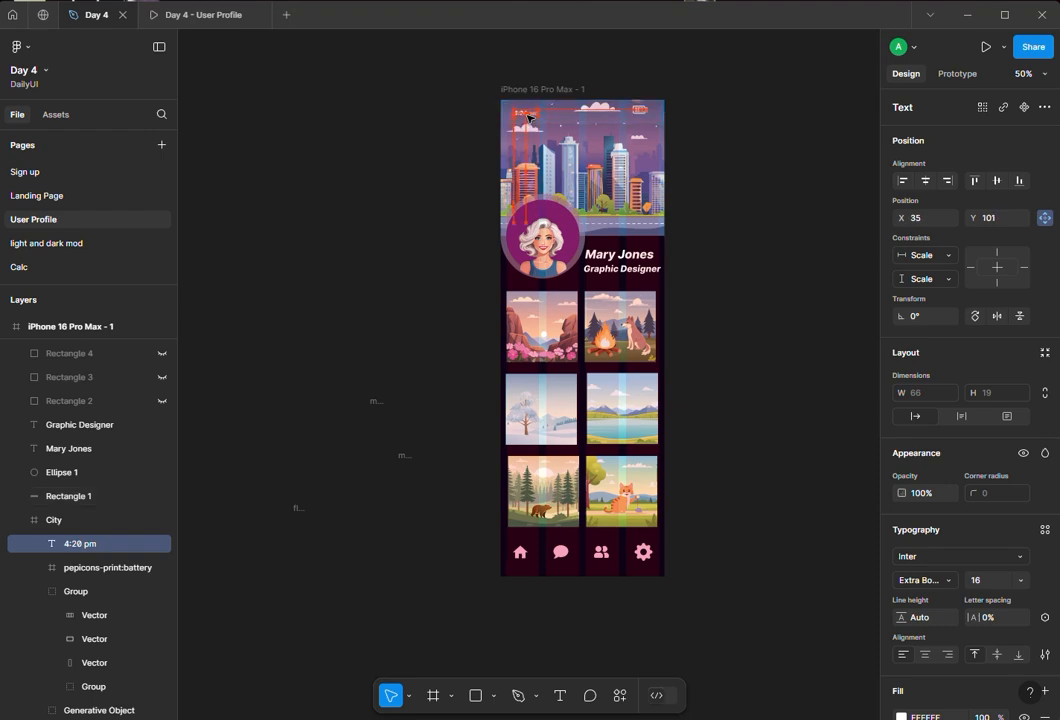
- Preview the profile screen again in the prototype view, scrolling through it, and return to deselect everything
left_click(192, 15)
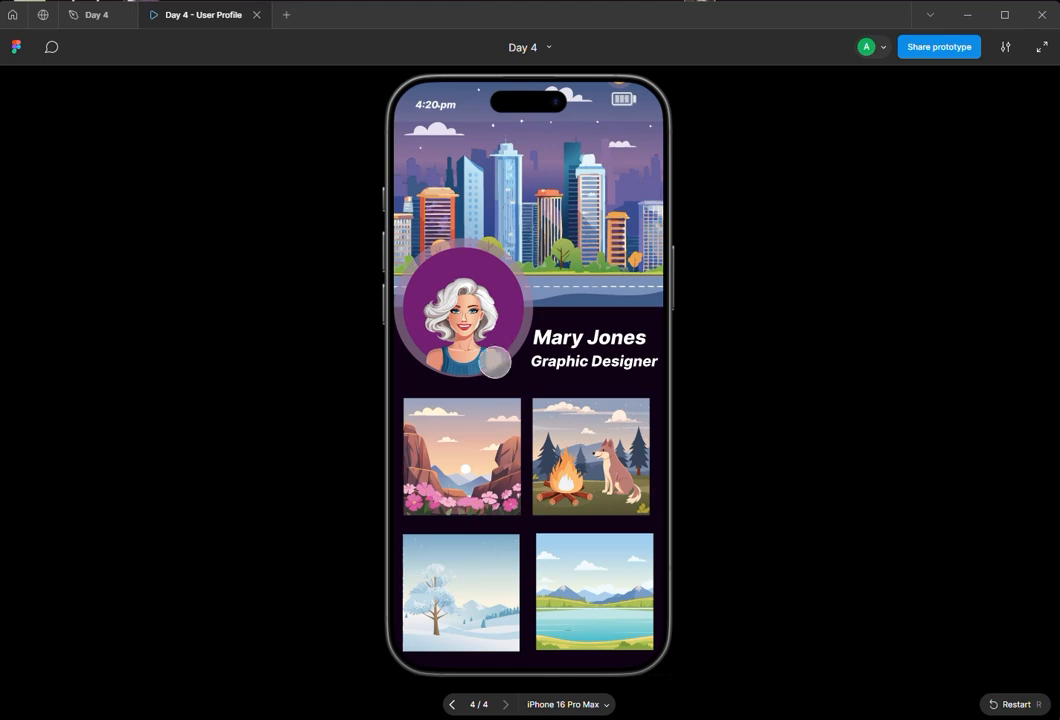
scroll(555, 437, "down", 5)
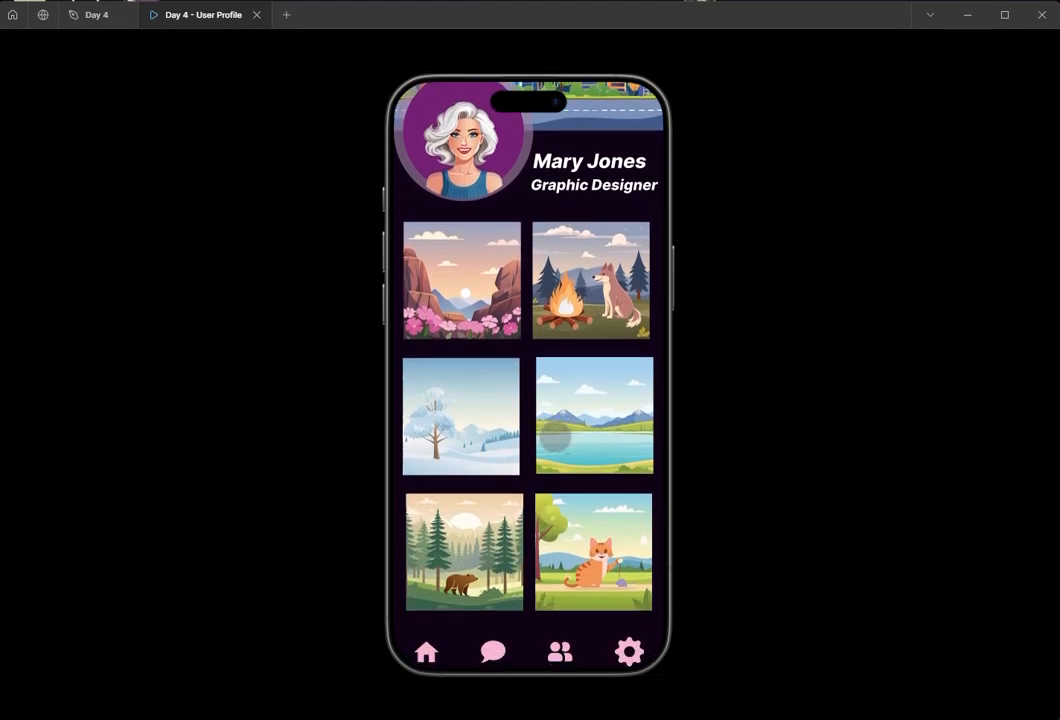
scroll(555, 437, "up", 5)
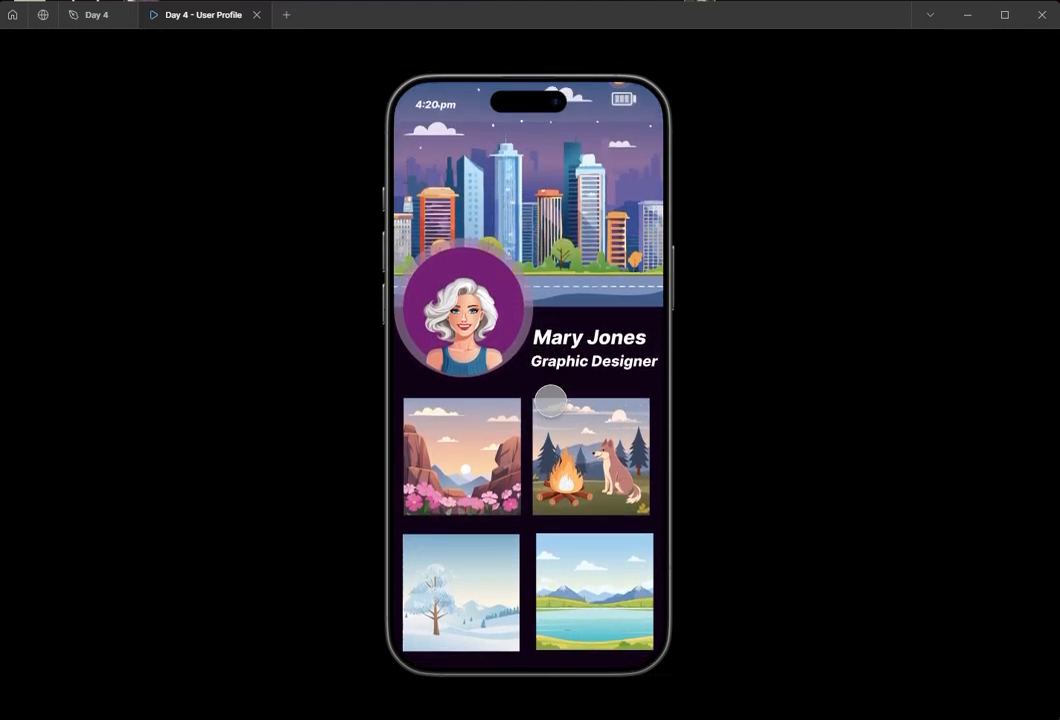
left_click(96, 16)
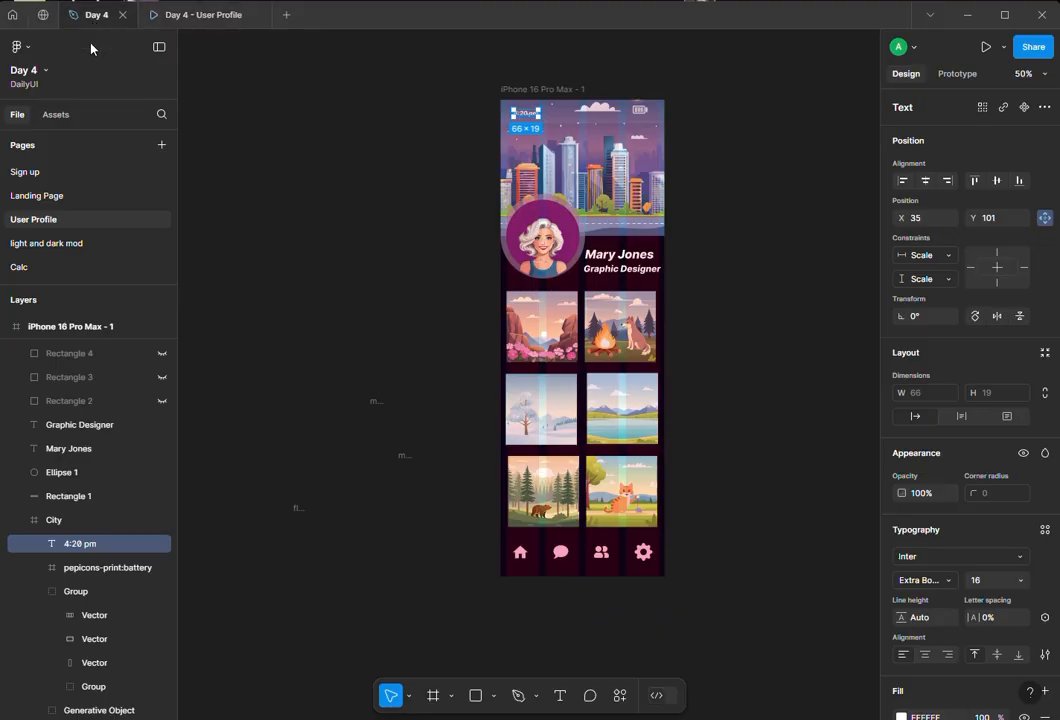
left_click(277, 168)
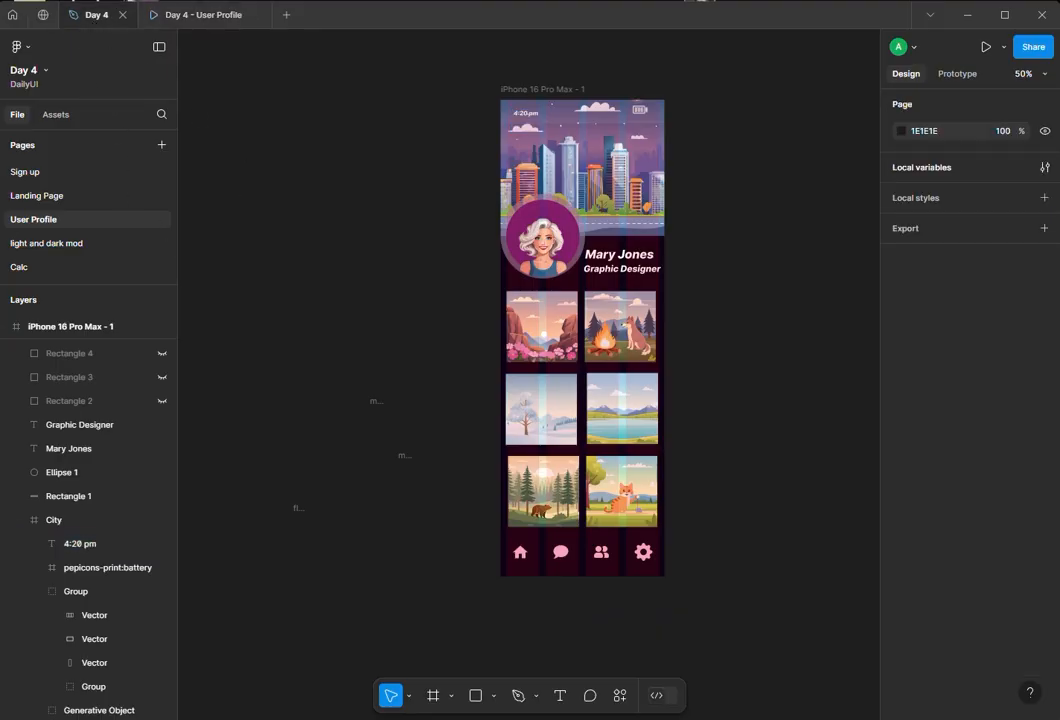